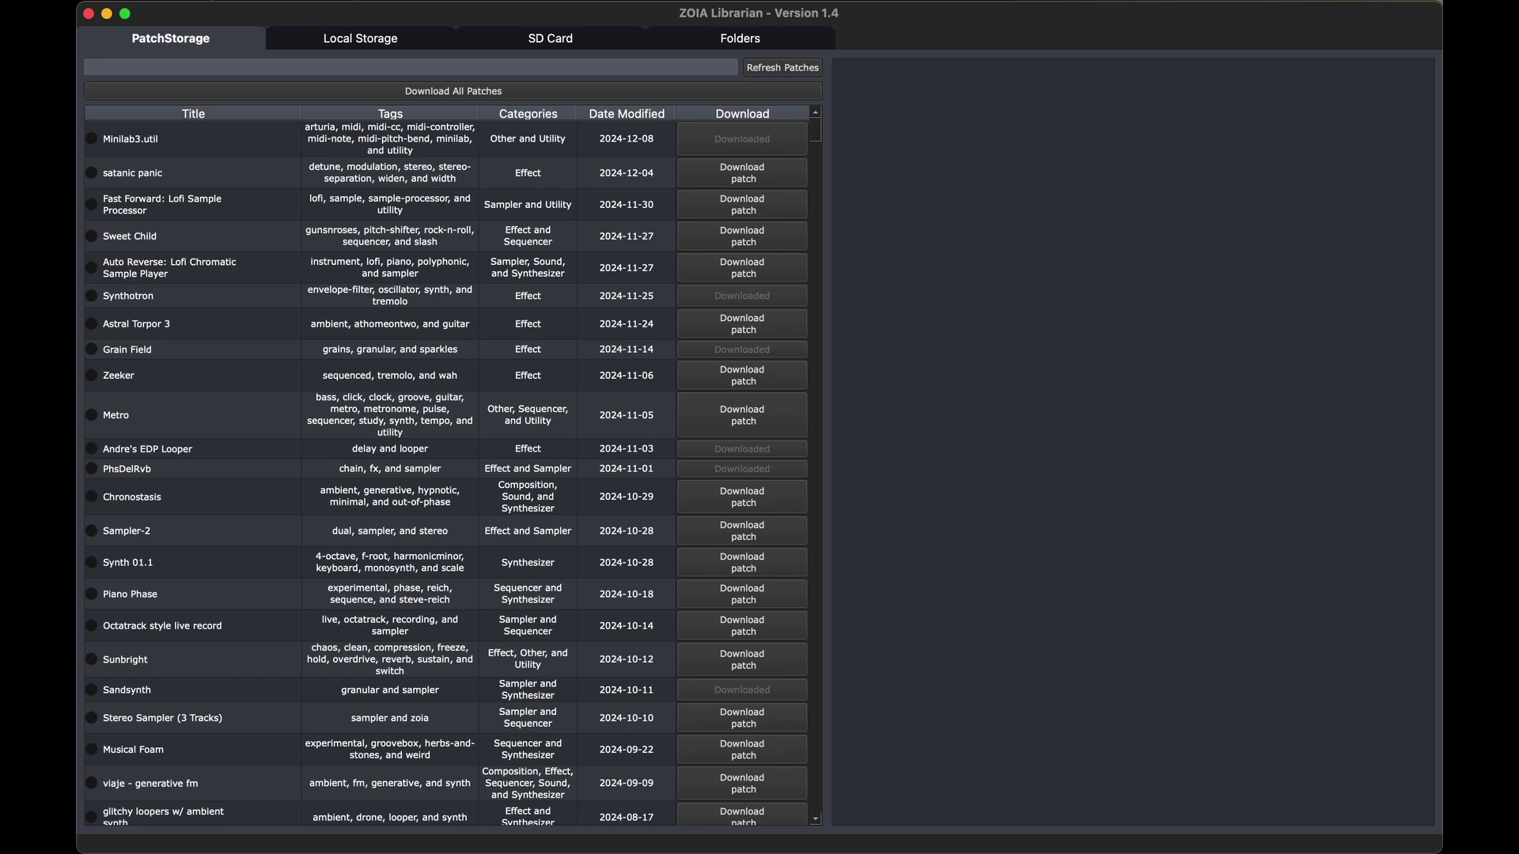
Show the Help > Module Index reference and scroll through modules up to 106 Reverse Delay
left_click(340, 0)
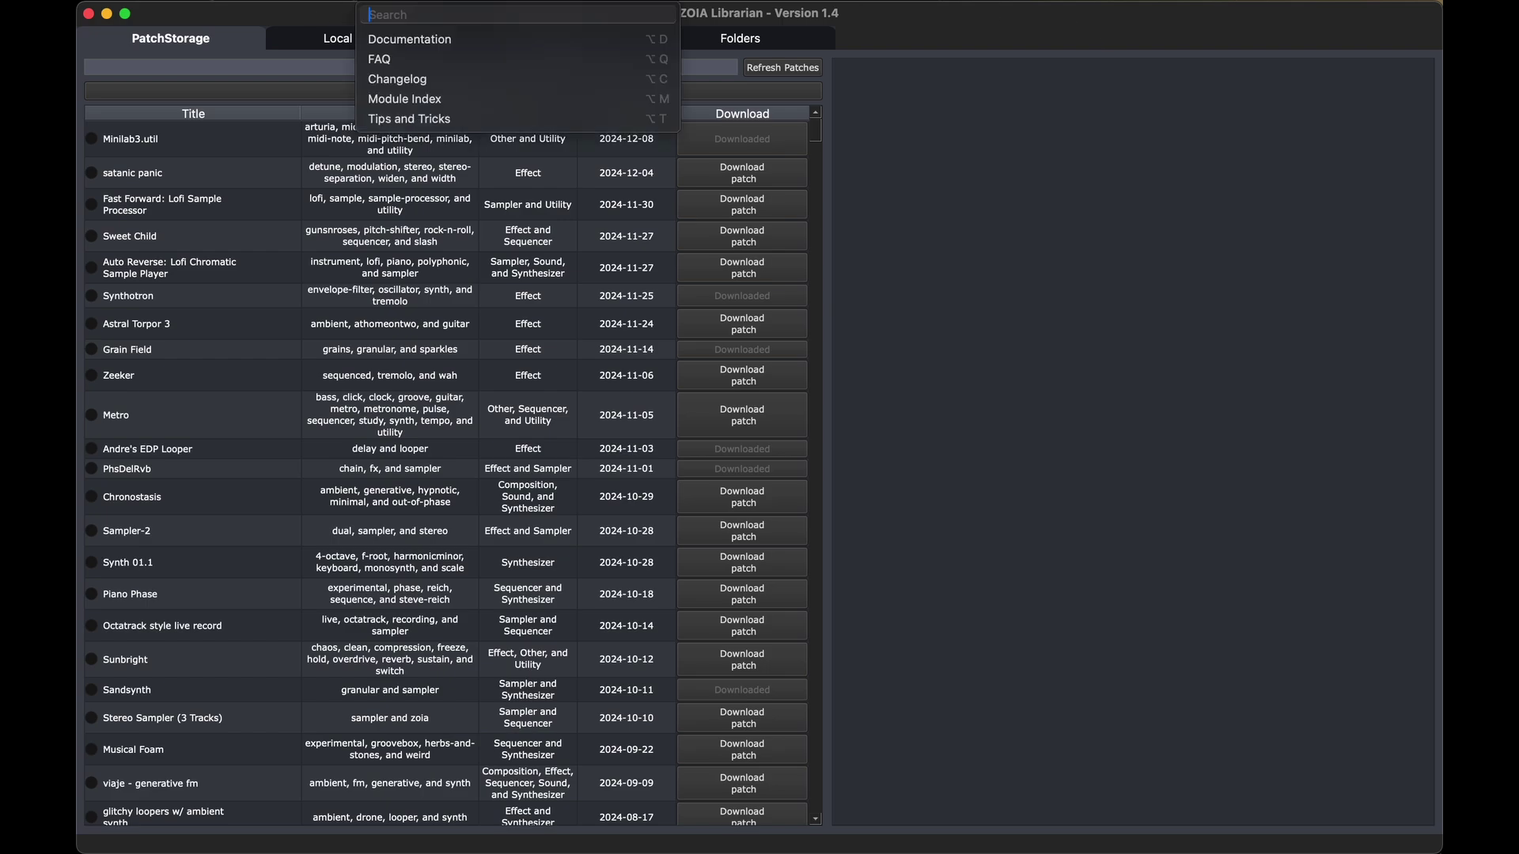
left_click(436, 99)
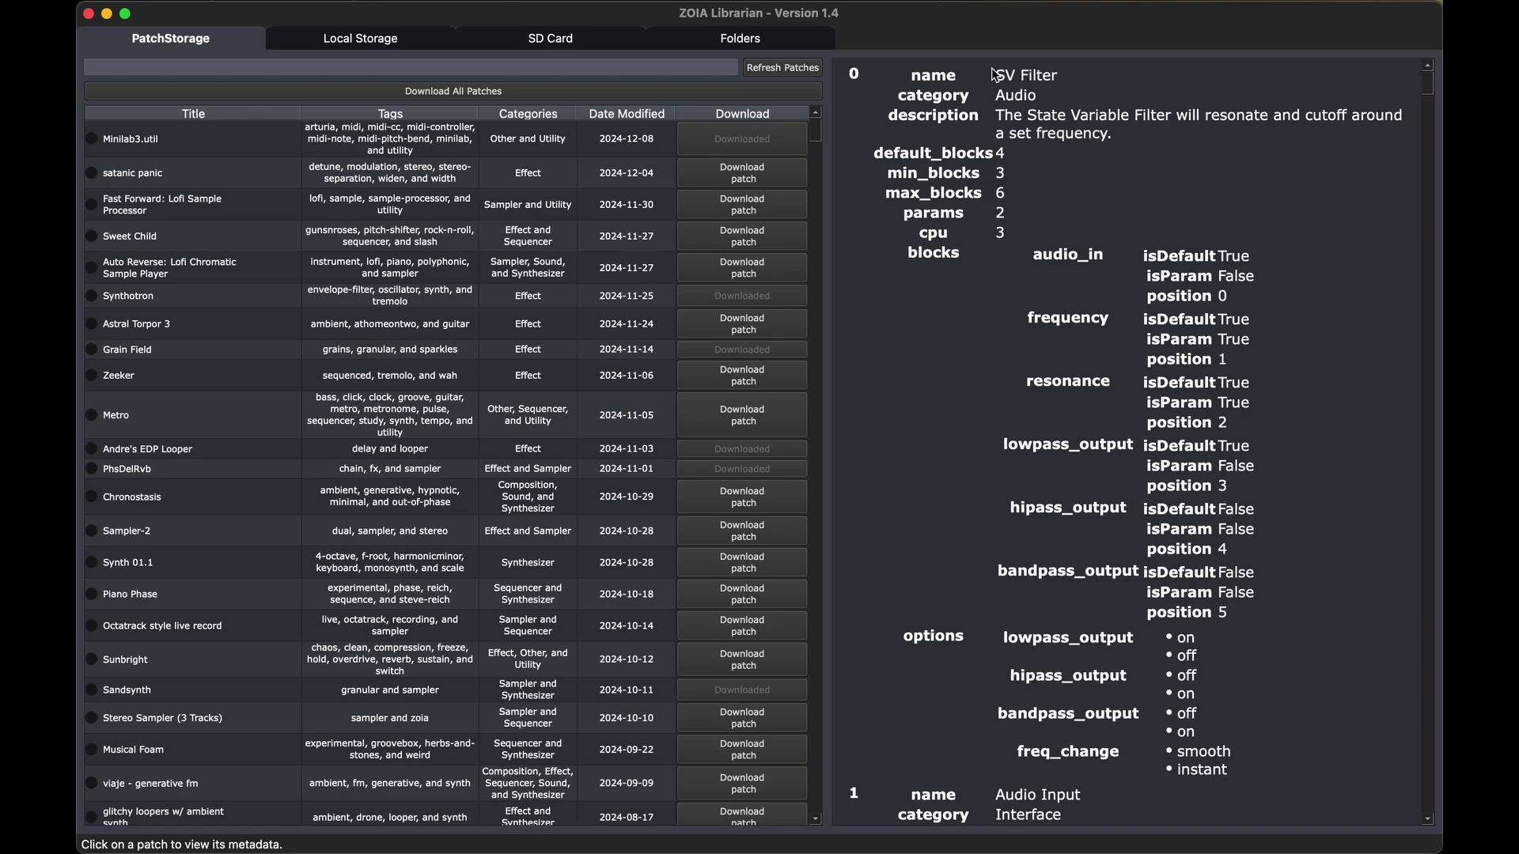
scroll(1210, 352, "down", 5)
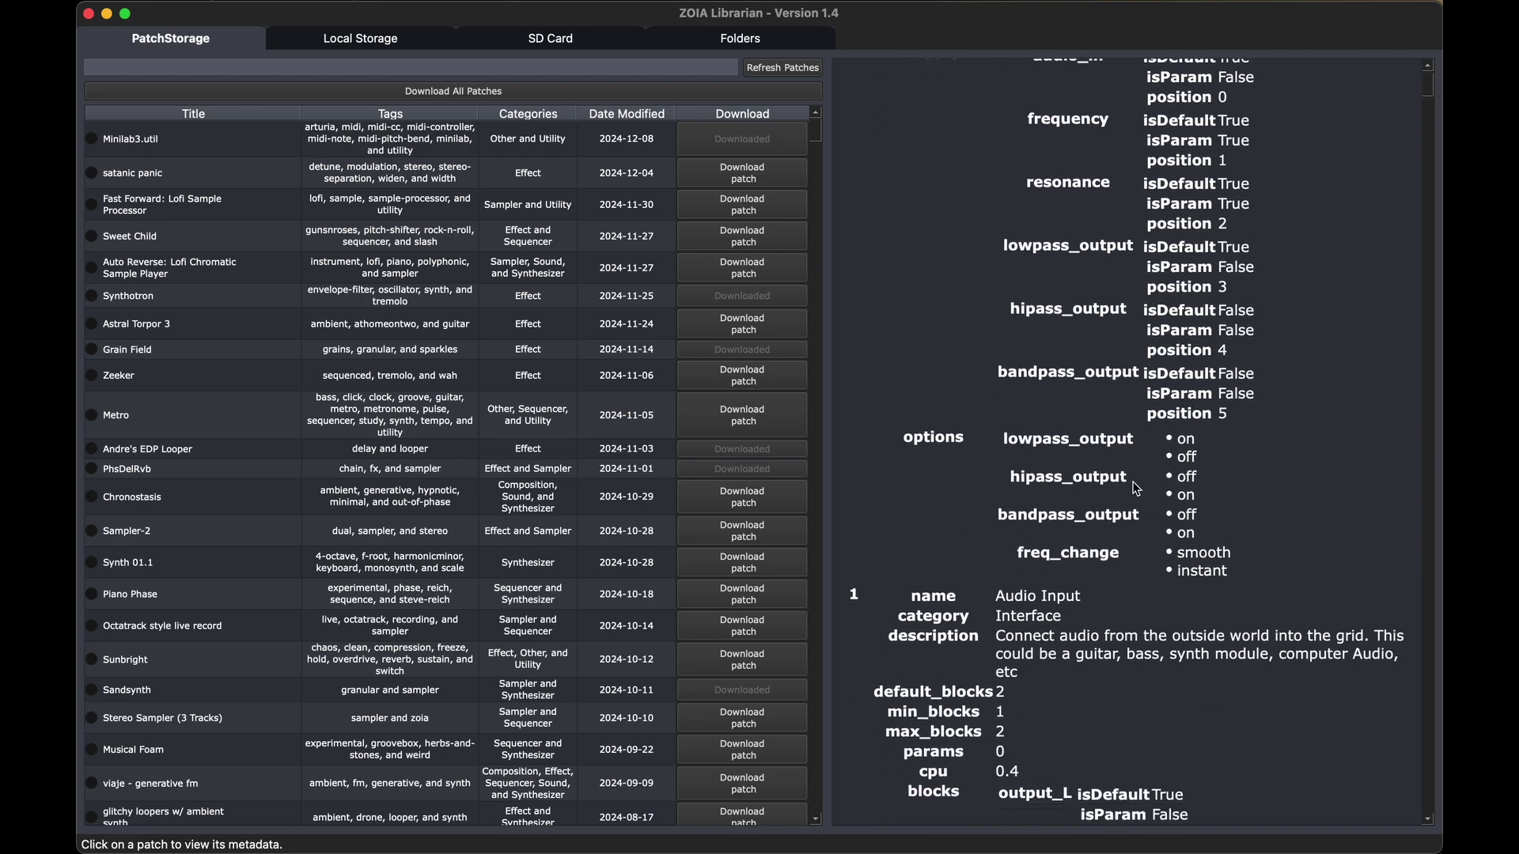
scroll(1105, 478, "up", 2)
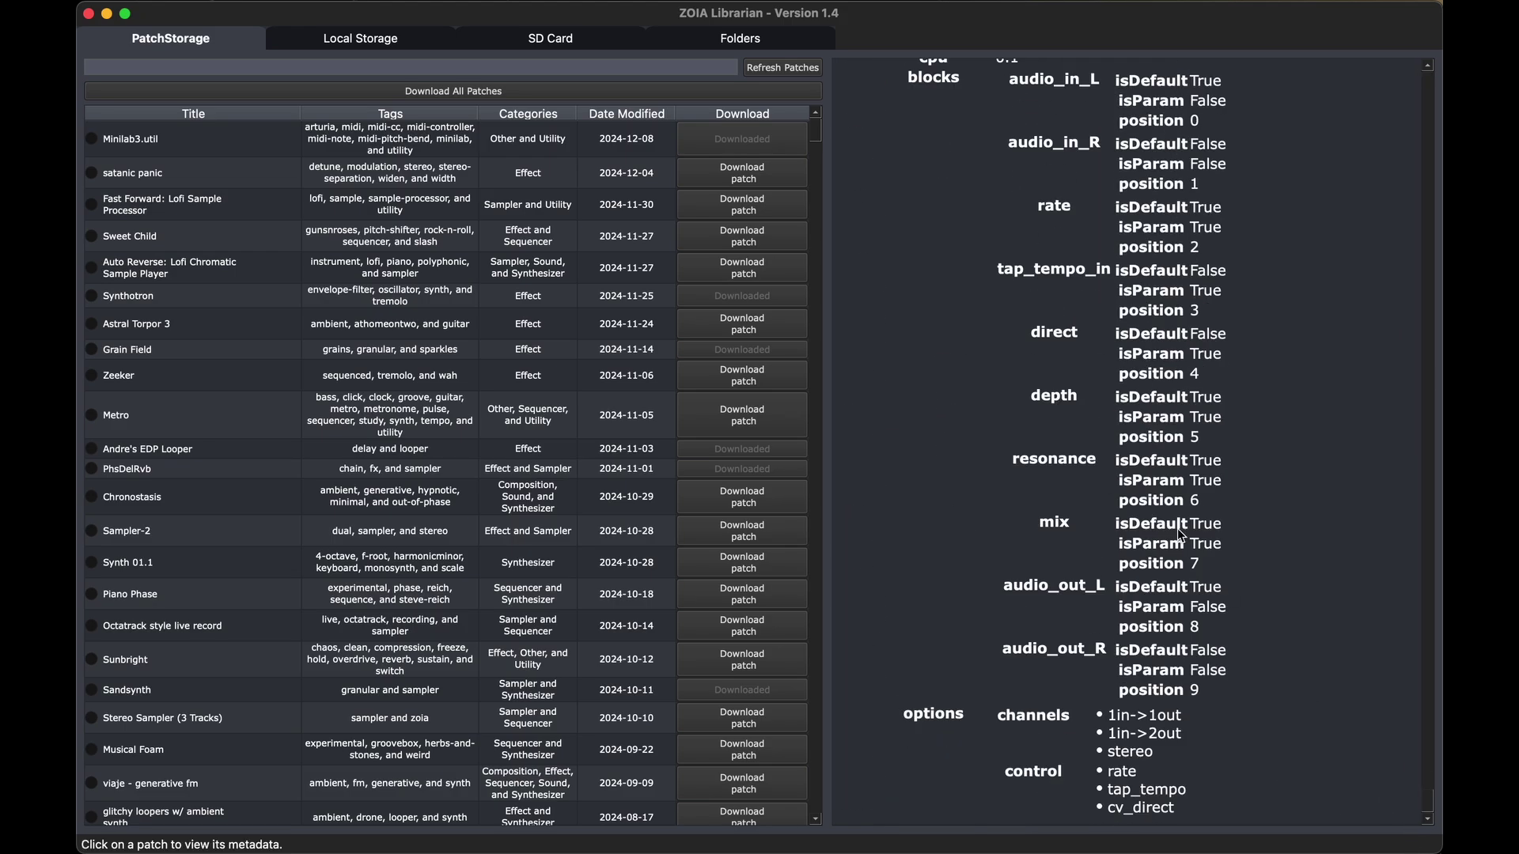
scroll(1104, 438, "up", 15)
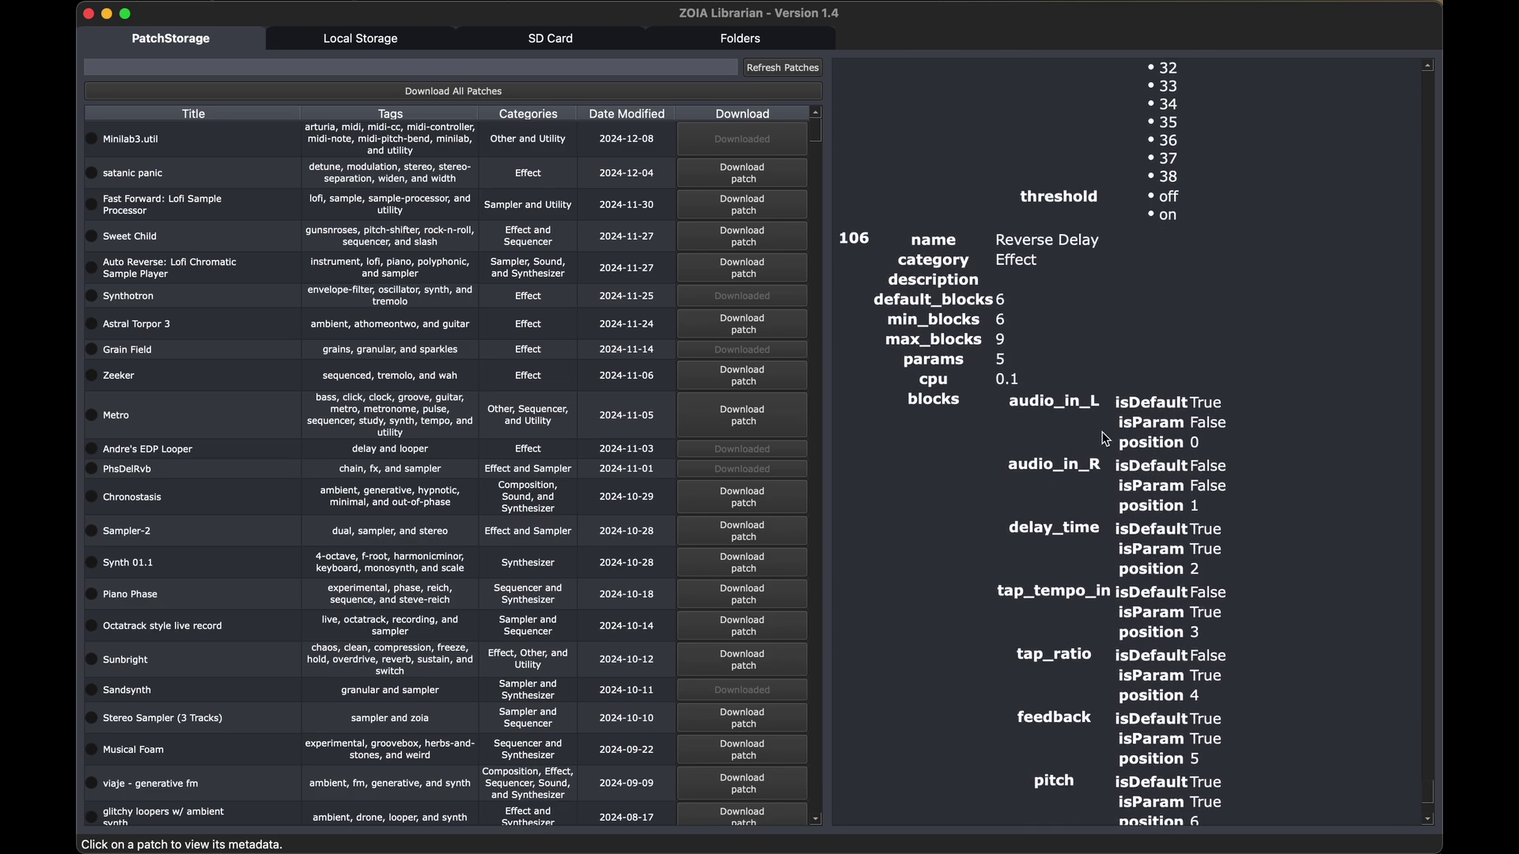
scroll(1014, 292, "down", 5)
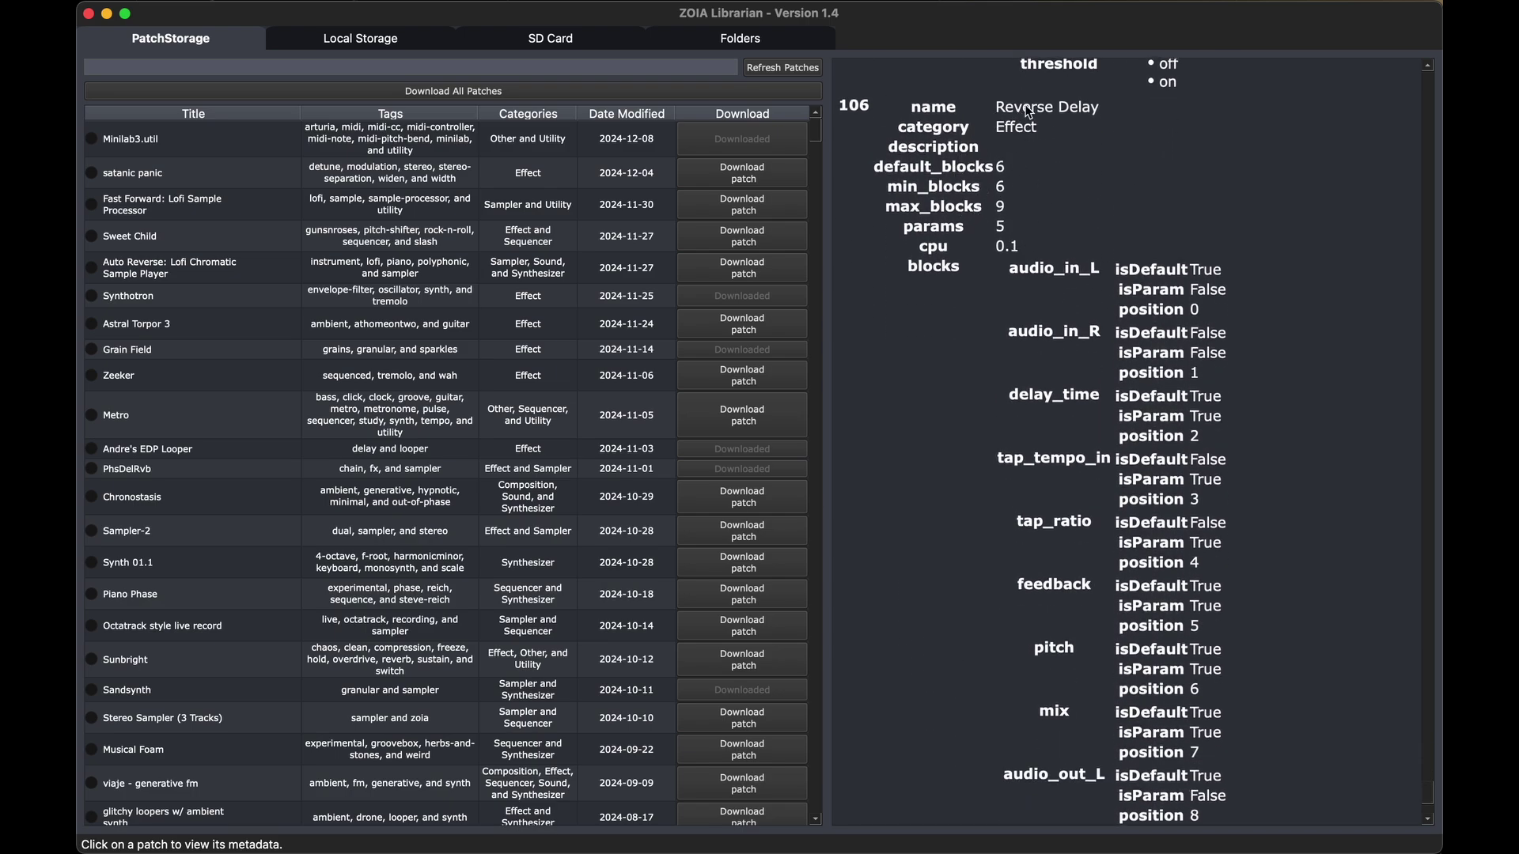
scroll(1029, 113, "down", 1)
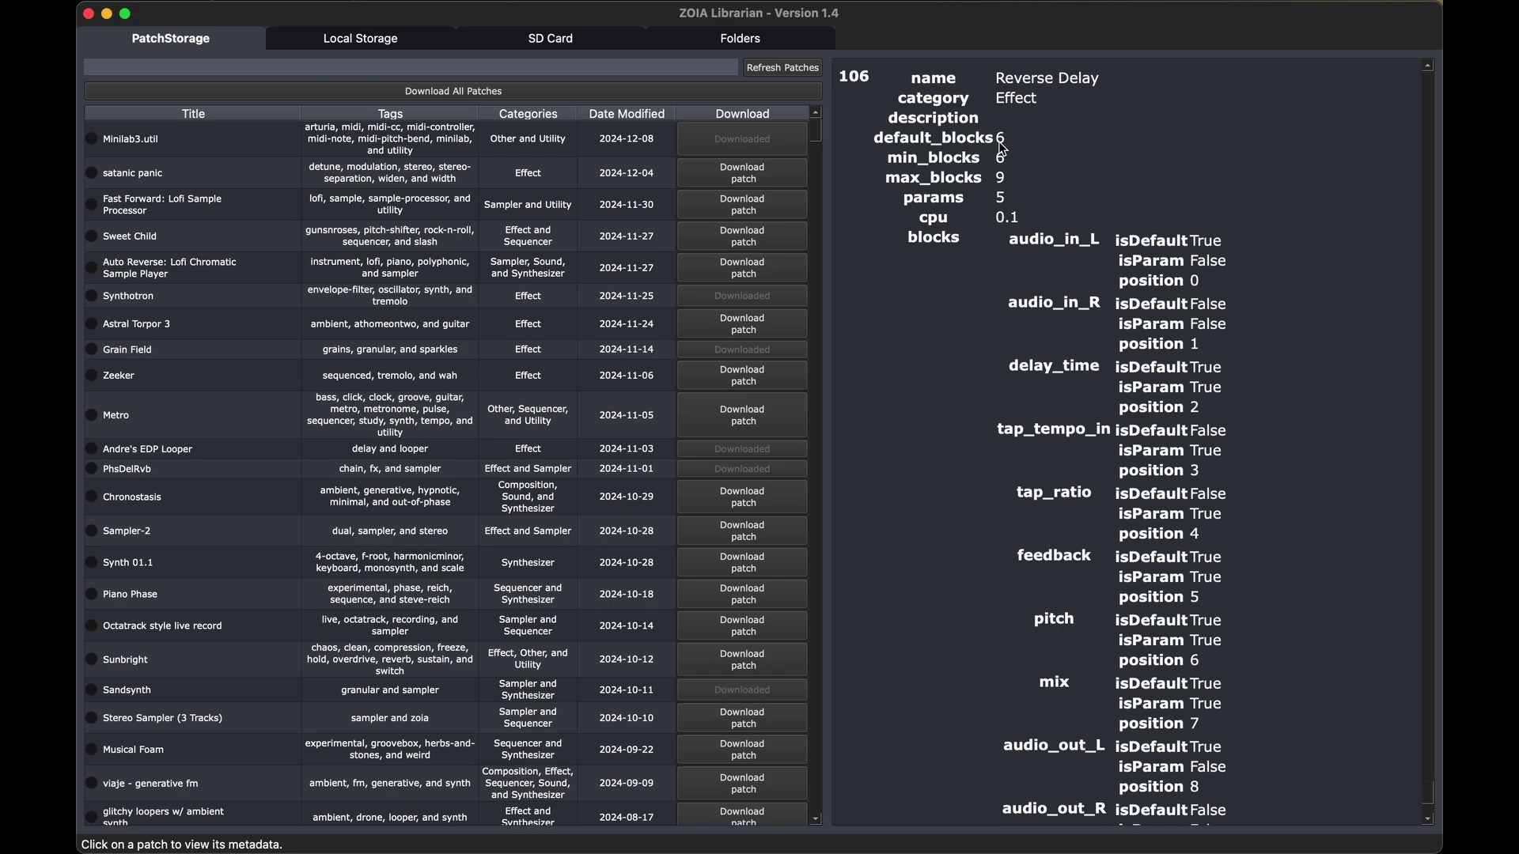
scroll(1003, 149, "down", 3)
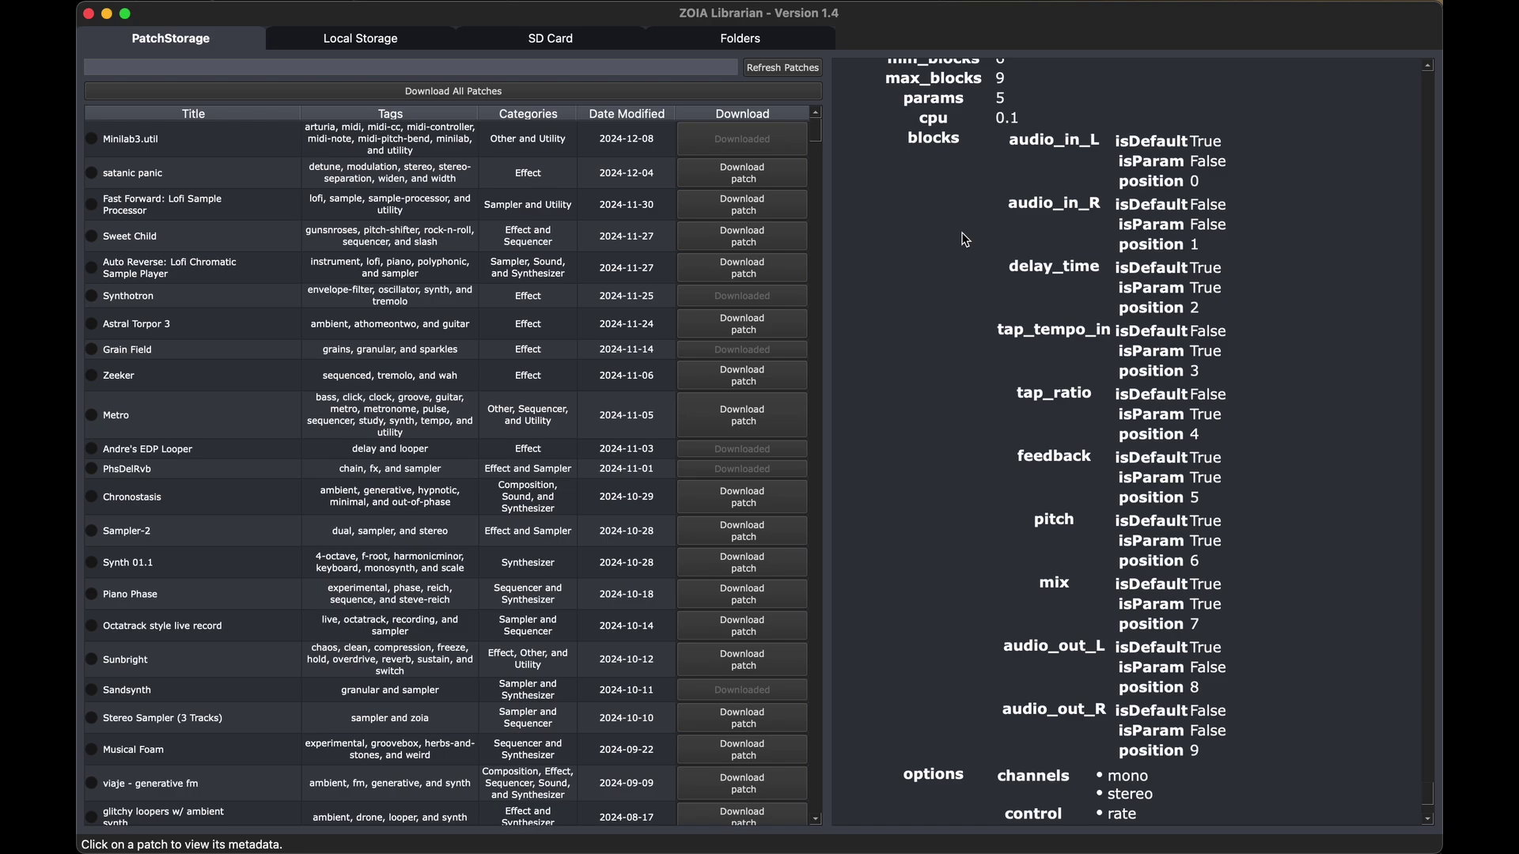
scroll(966, 239, "down", 1)
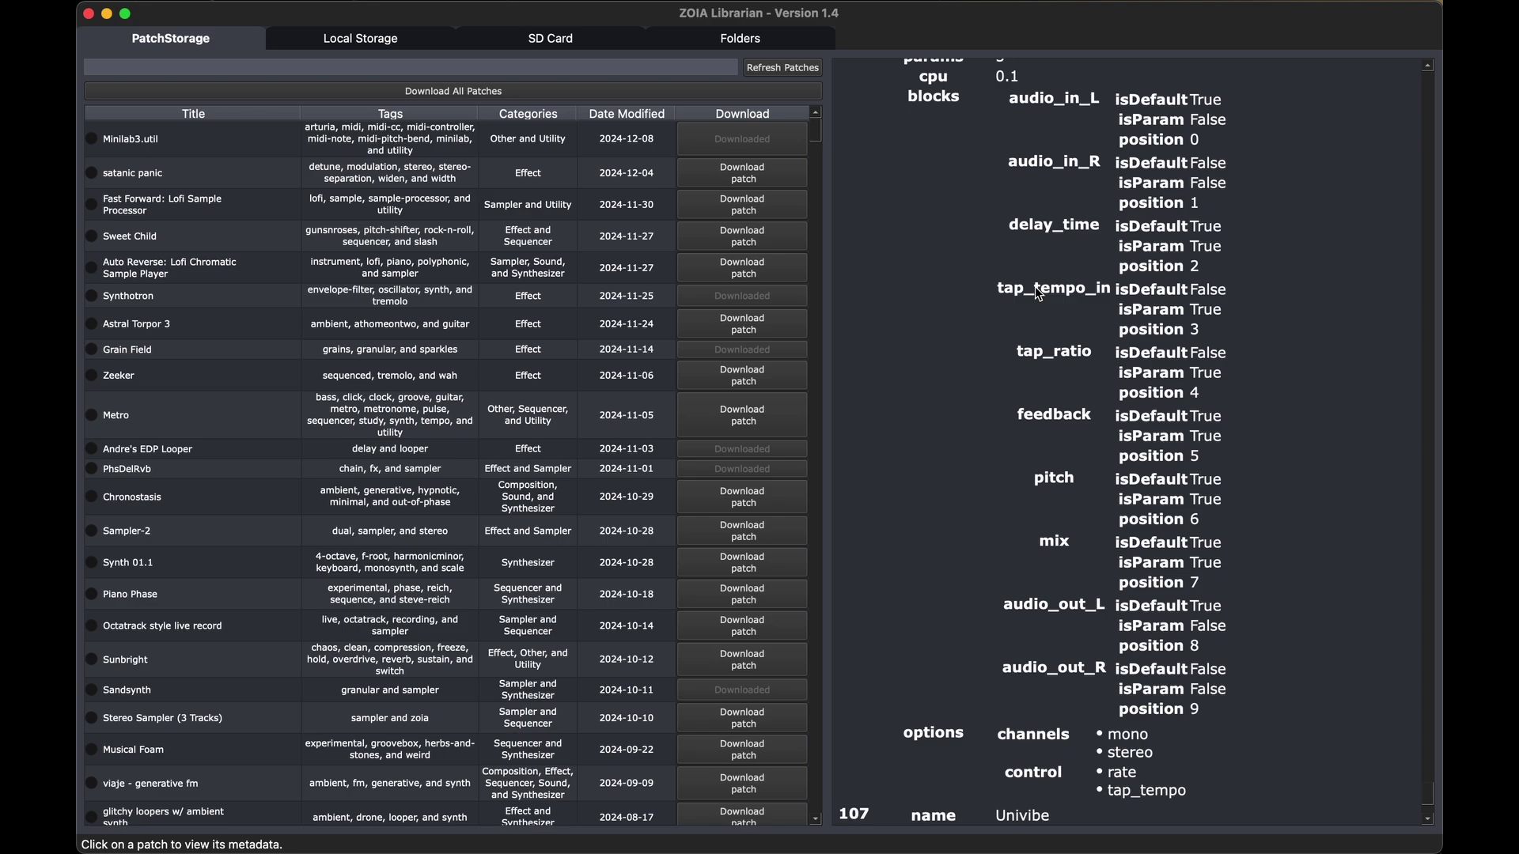
scroll(1014, 321, "down", 2)
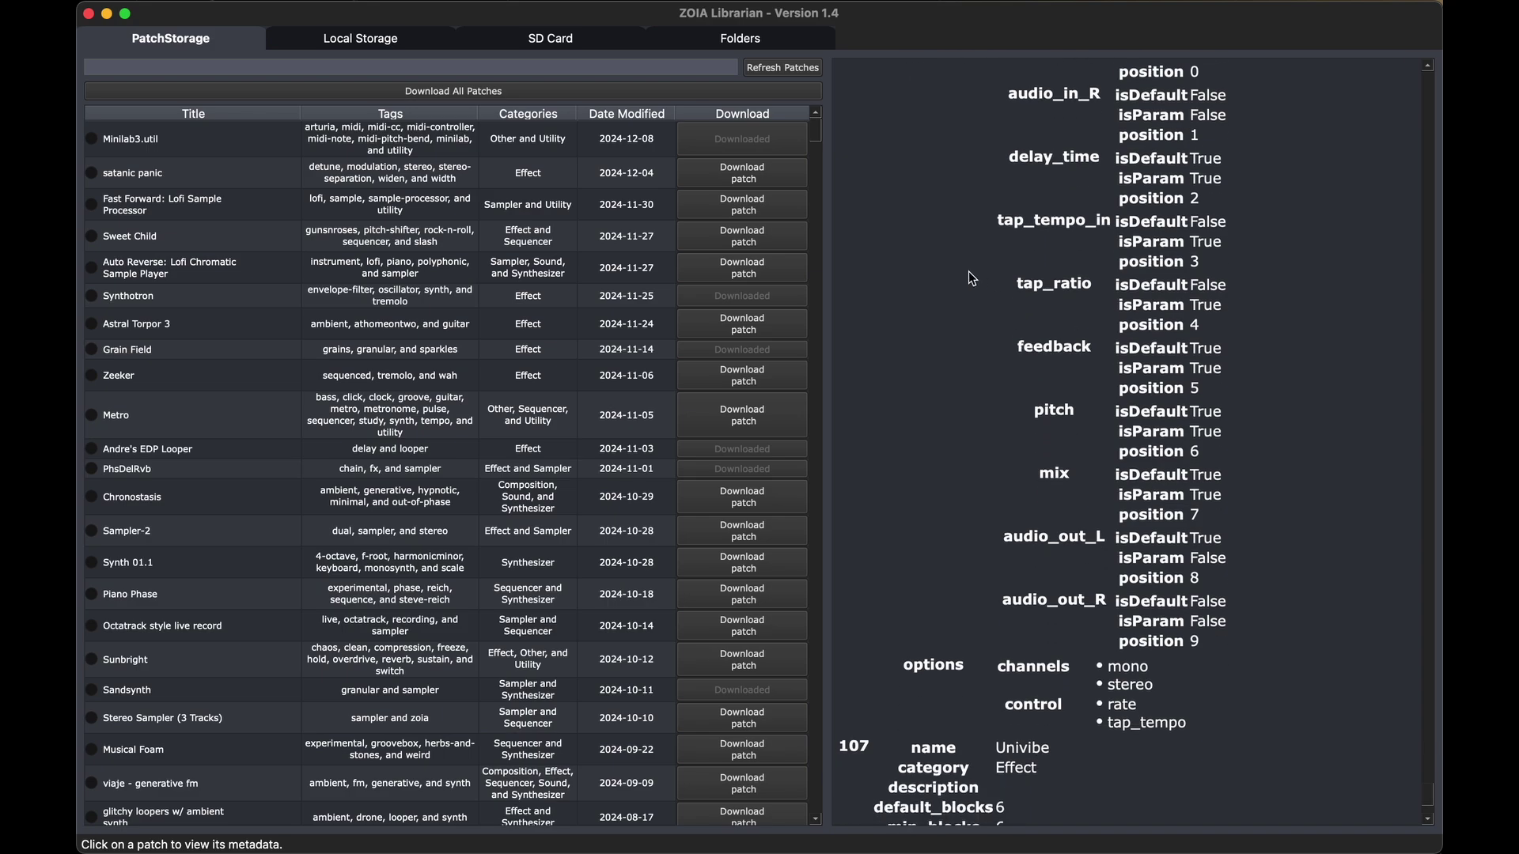
scroll(972, 279, "down", 1)
scroll(1087, 317, "down", 2)
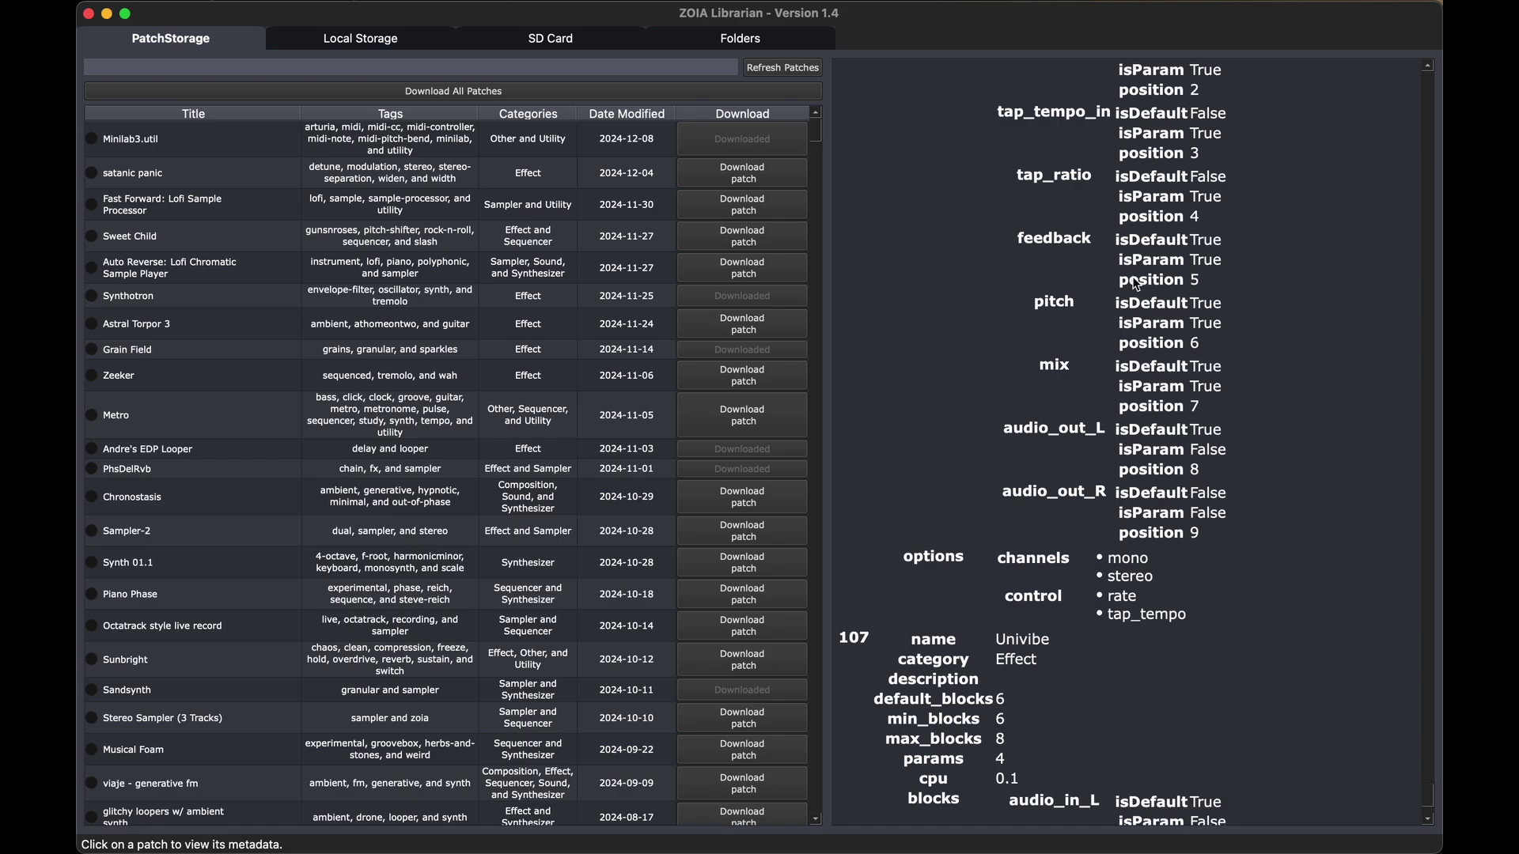
scroll(1039, 300, "down", 10)
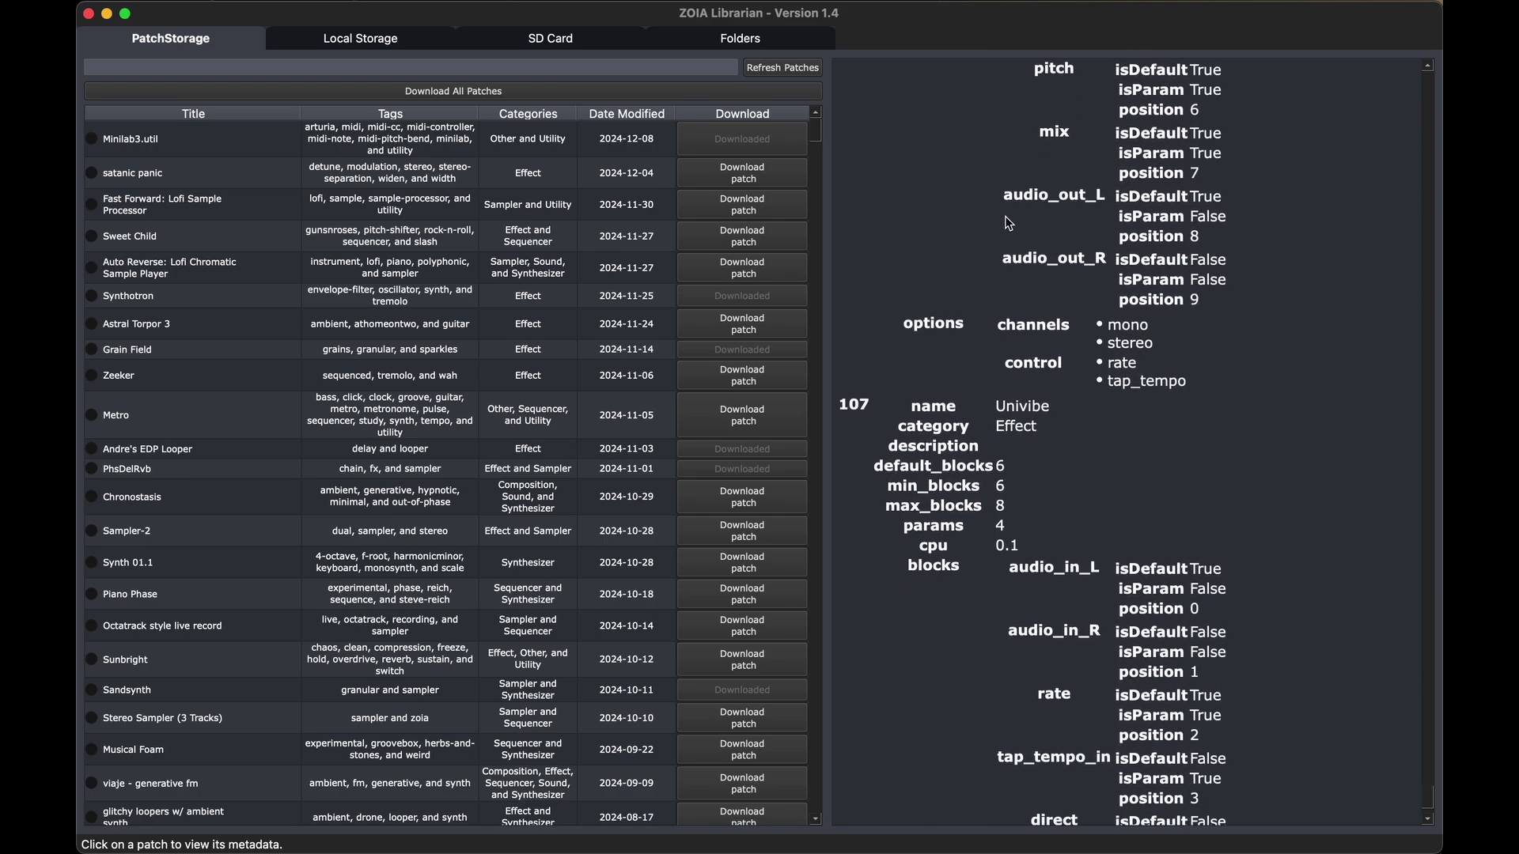
scroll(1020, 158, "down", 1)
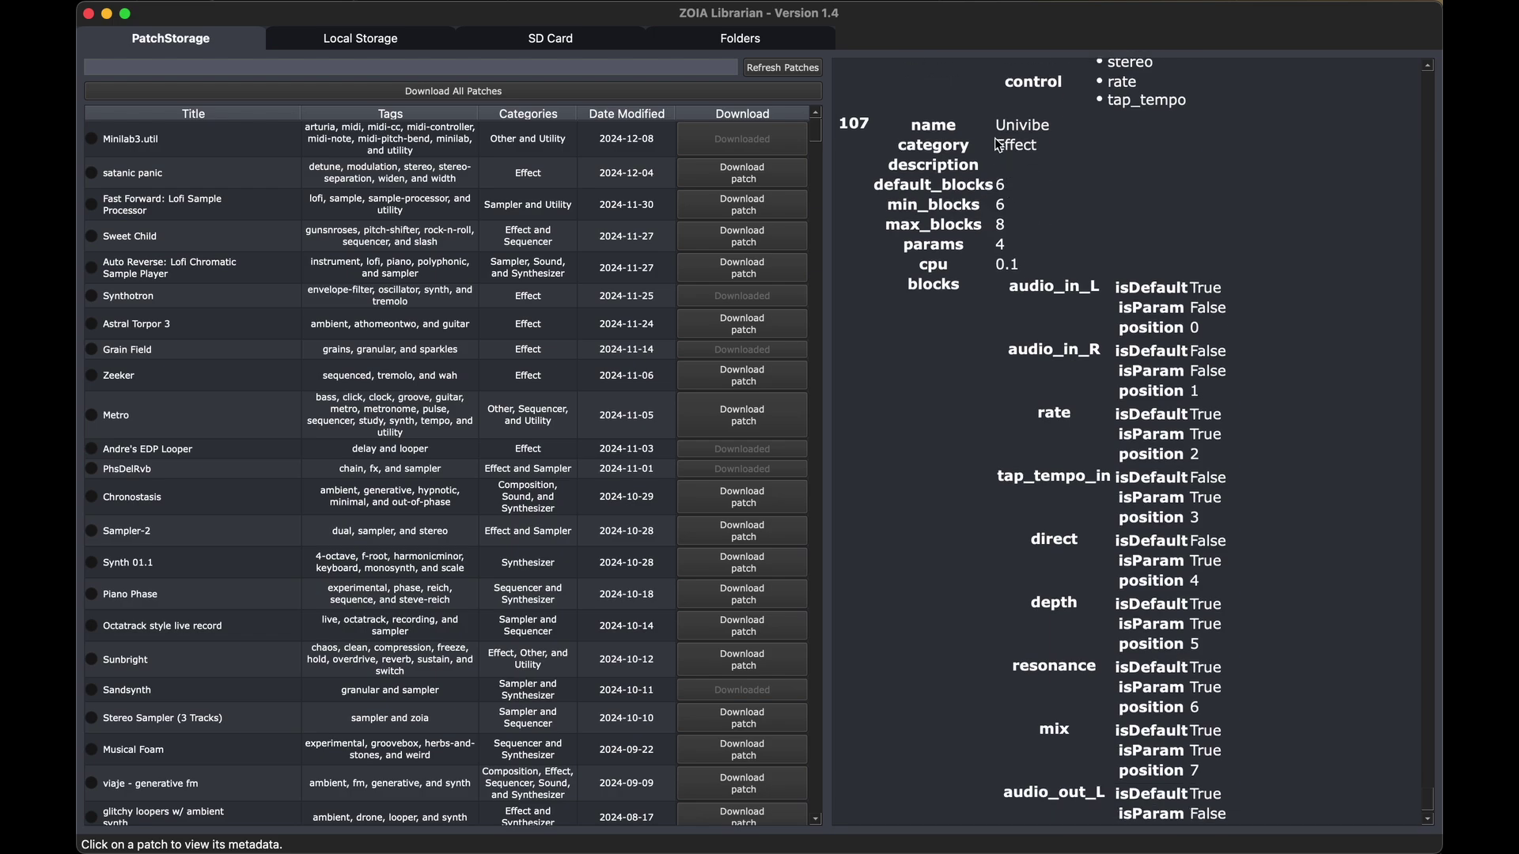
scroll(995, 138, "down", 1)
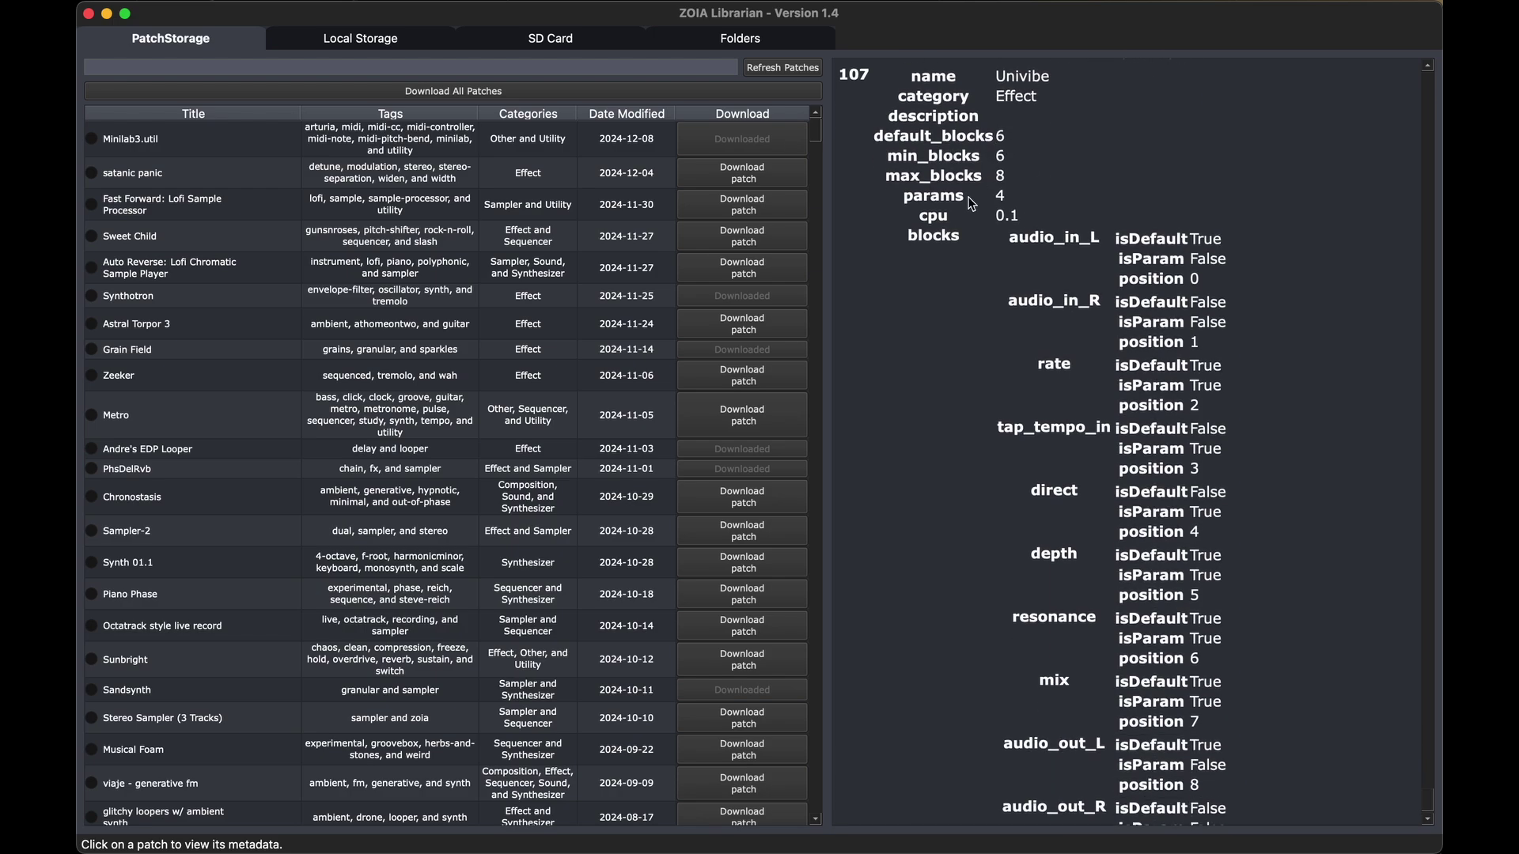
scroll(972, 204, "down", 4)
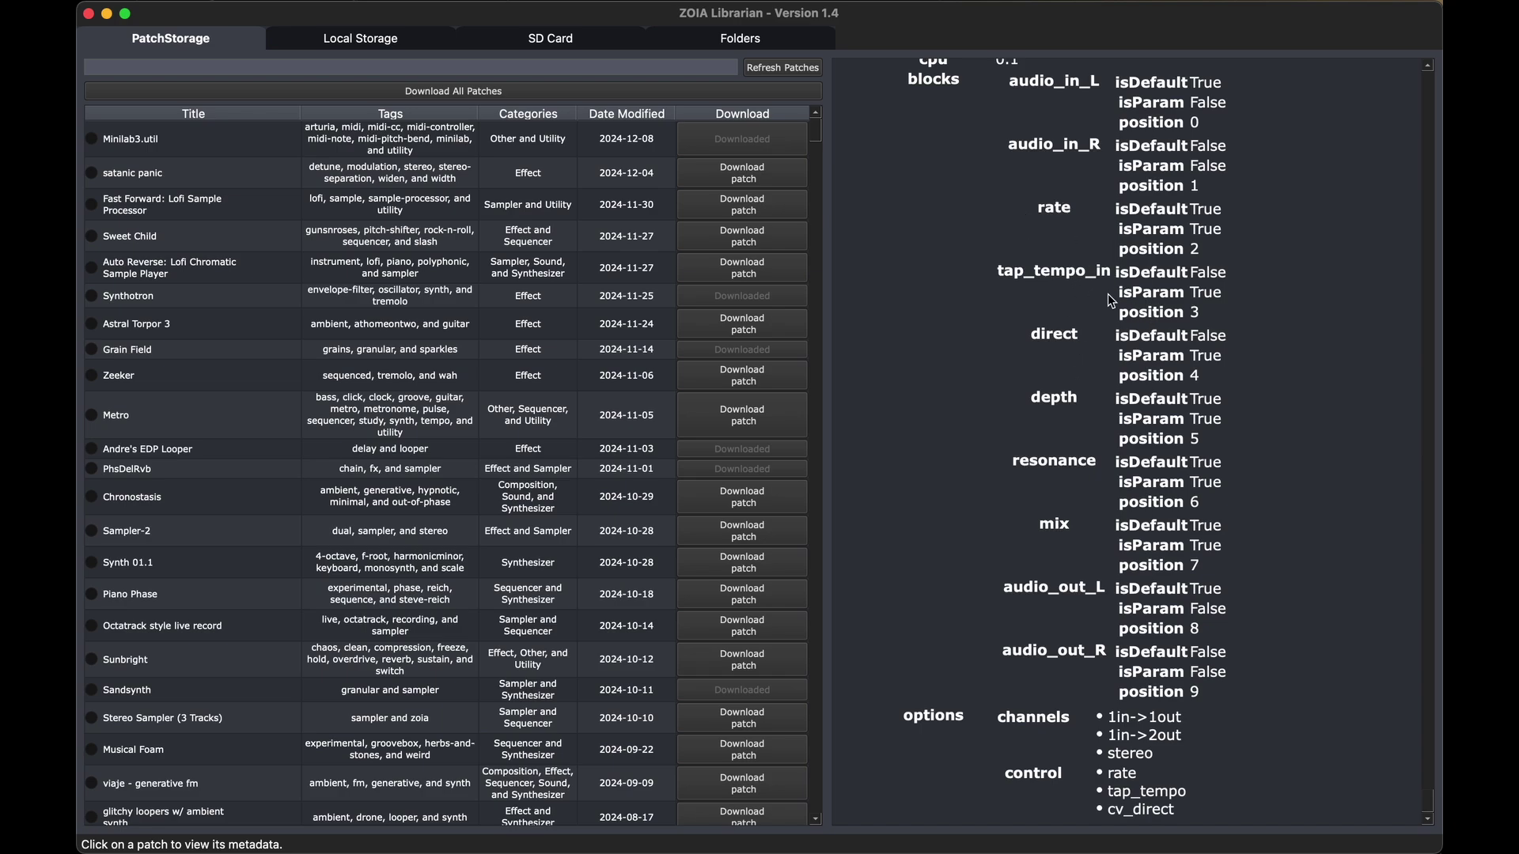
scroll(1107, 295, "down", 1)
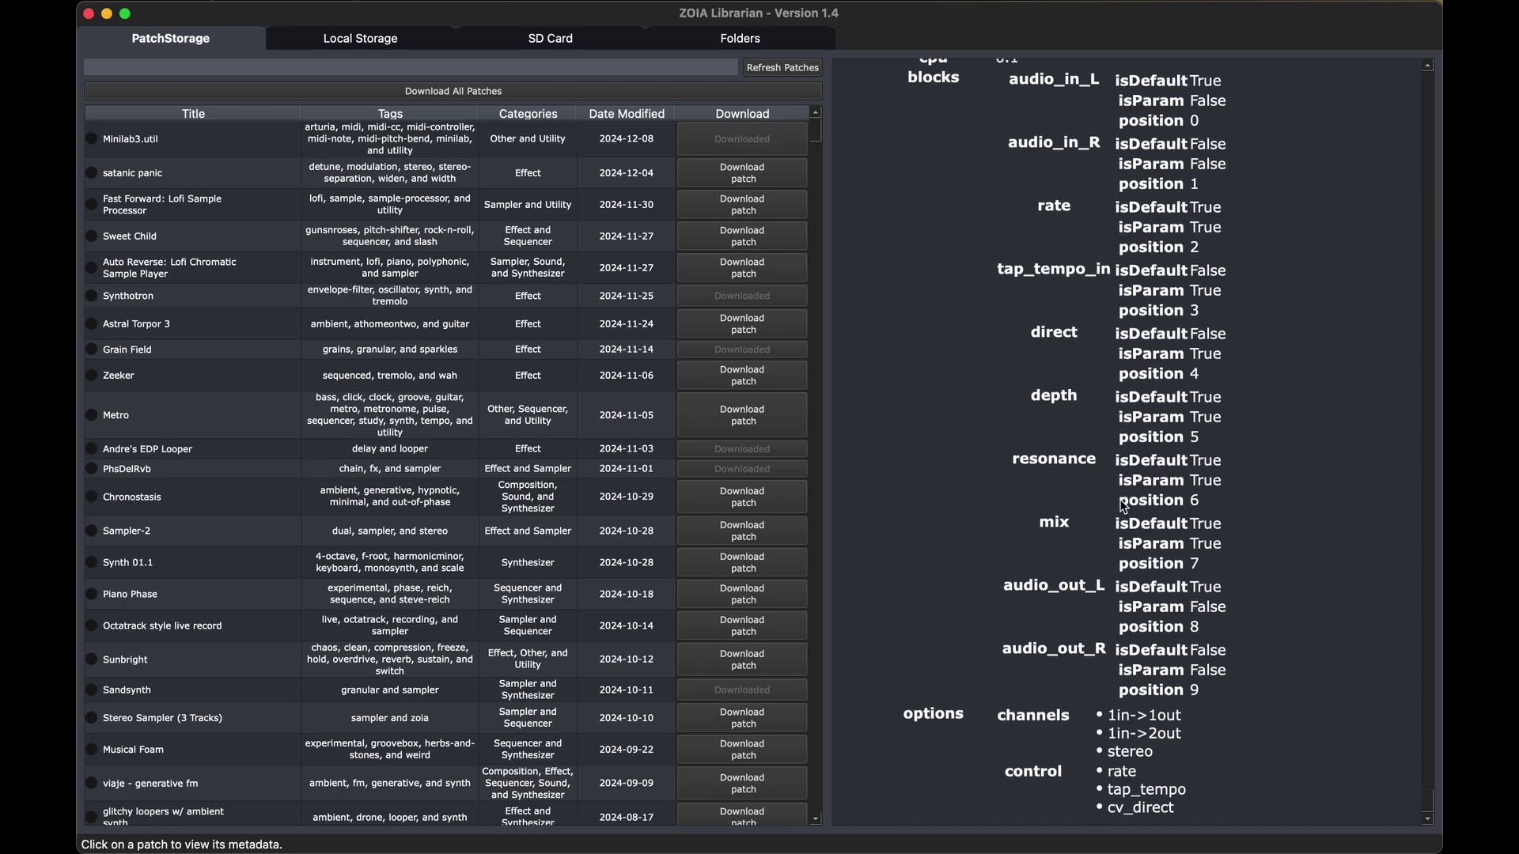
scroll(1026, 484, "up", 8)
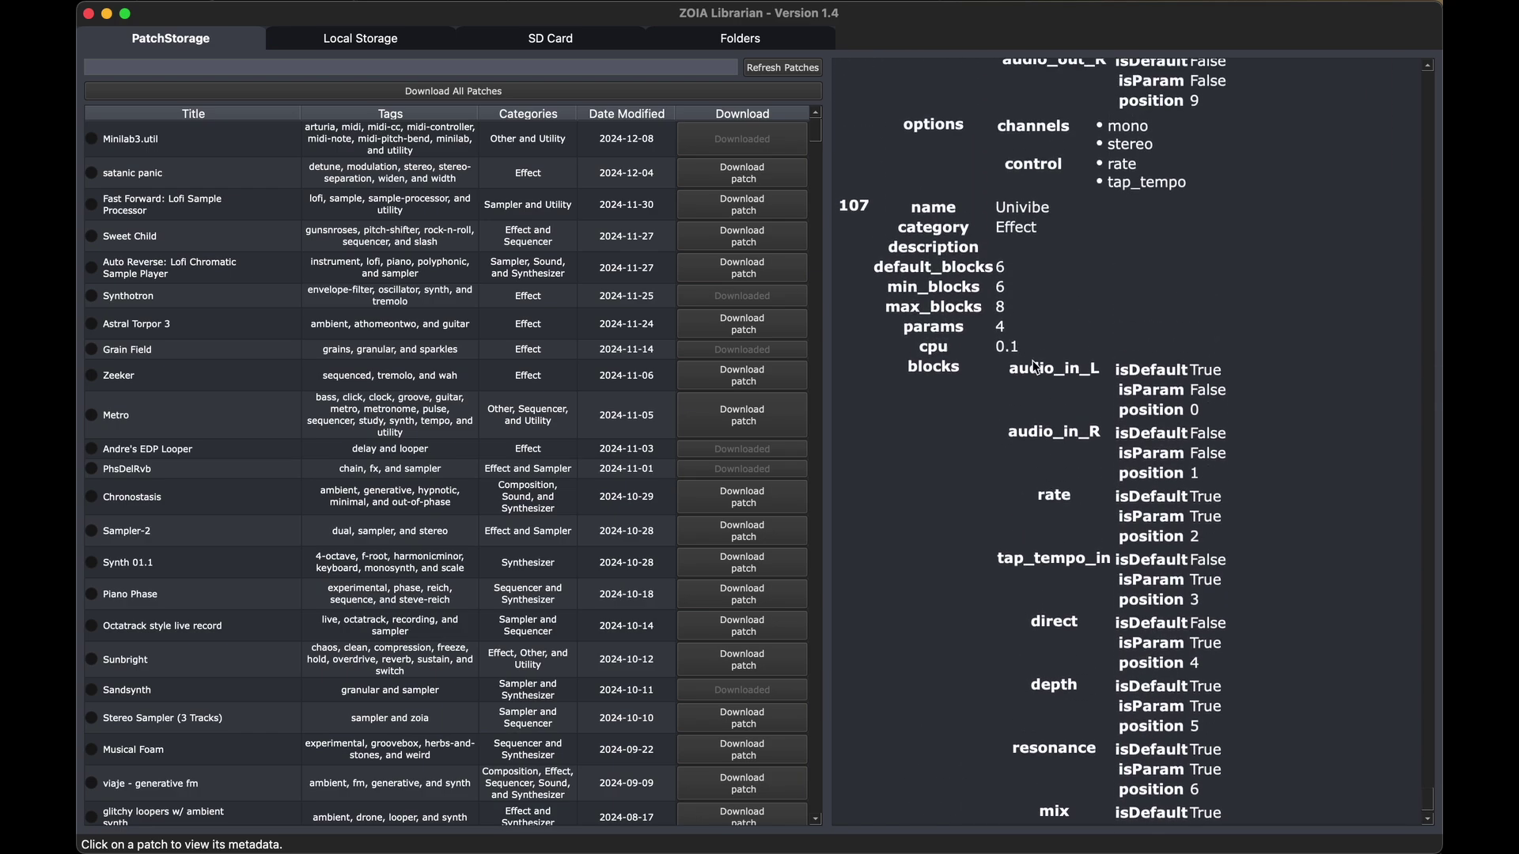
scroll(1014, 289, "down", 2)
scroll(1014, 294, "down", 2)
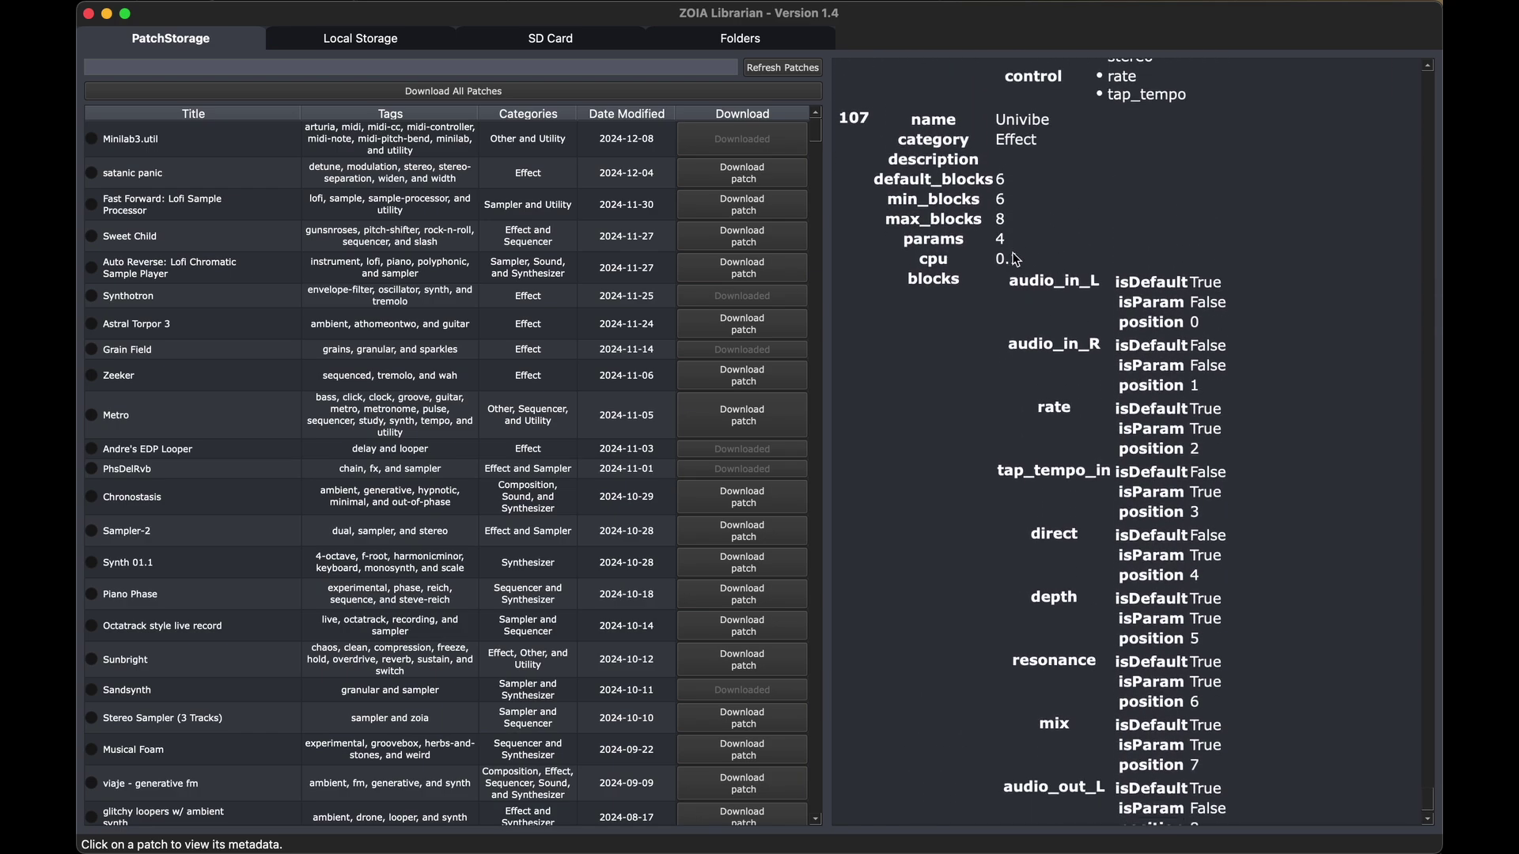
scroll(1016, 243, "down", 1)
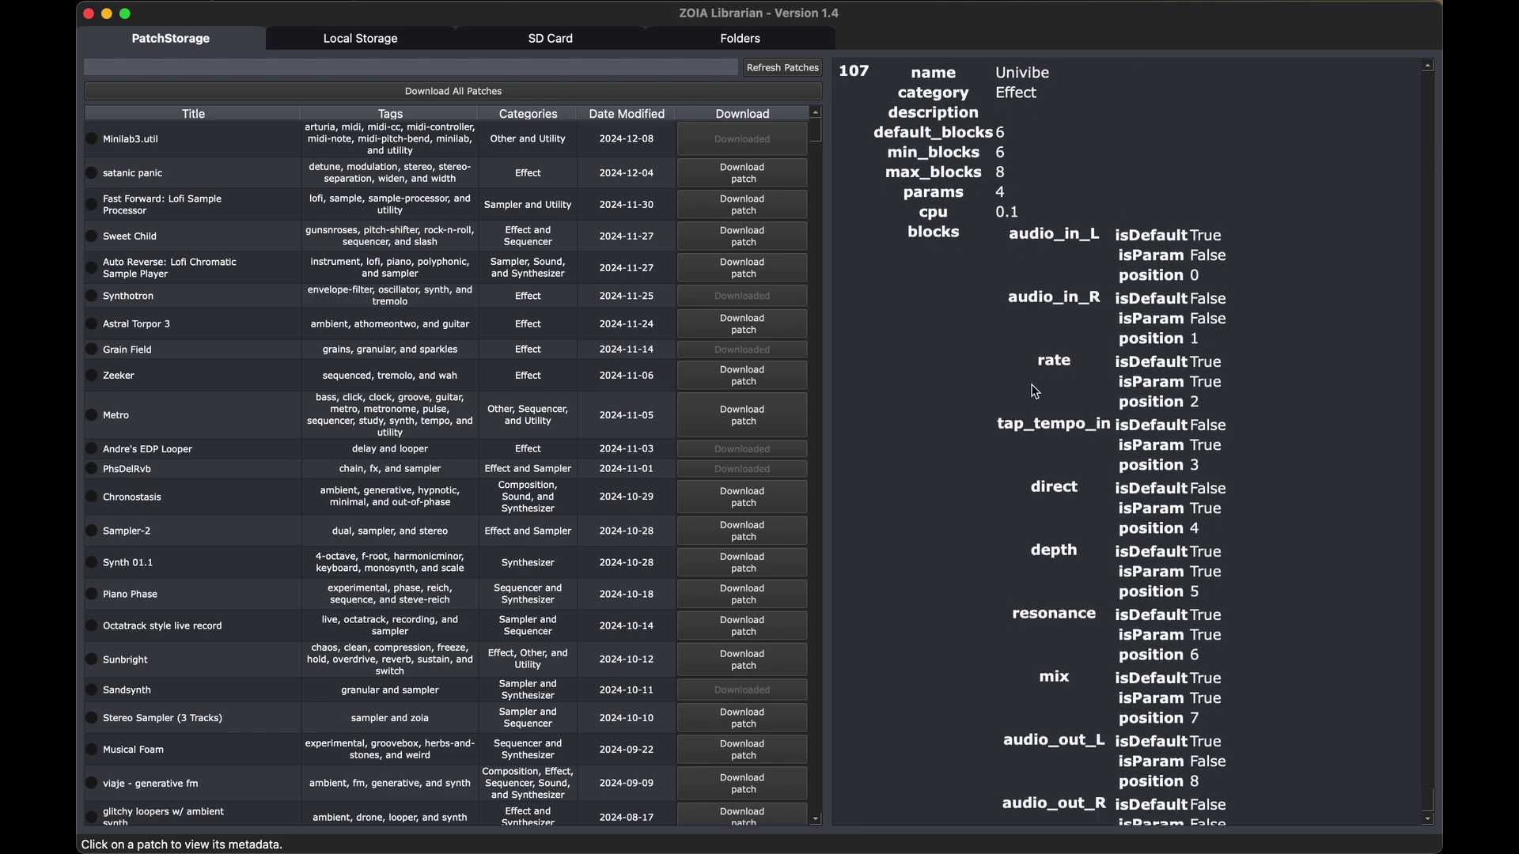
scroll(1035, 388, "down", 2)
scroll(1048, 363, "down", 5)
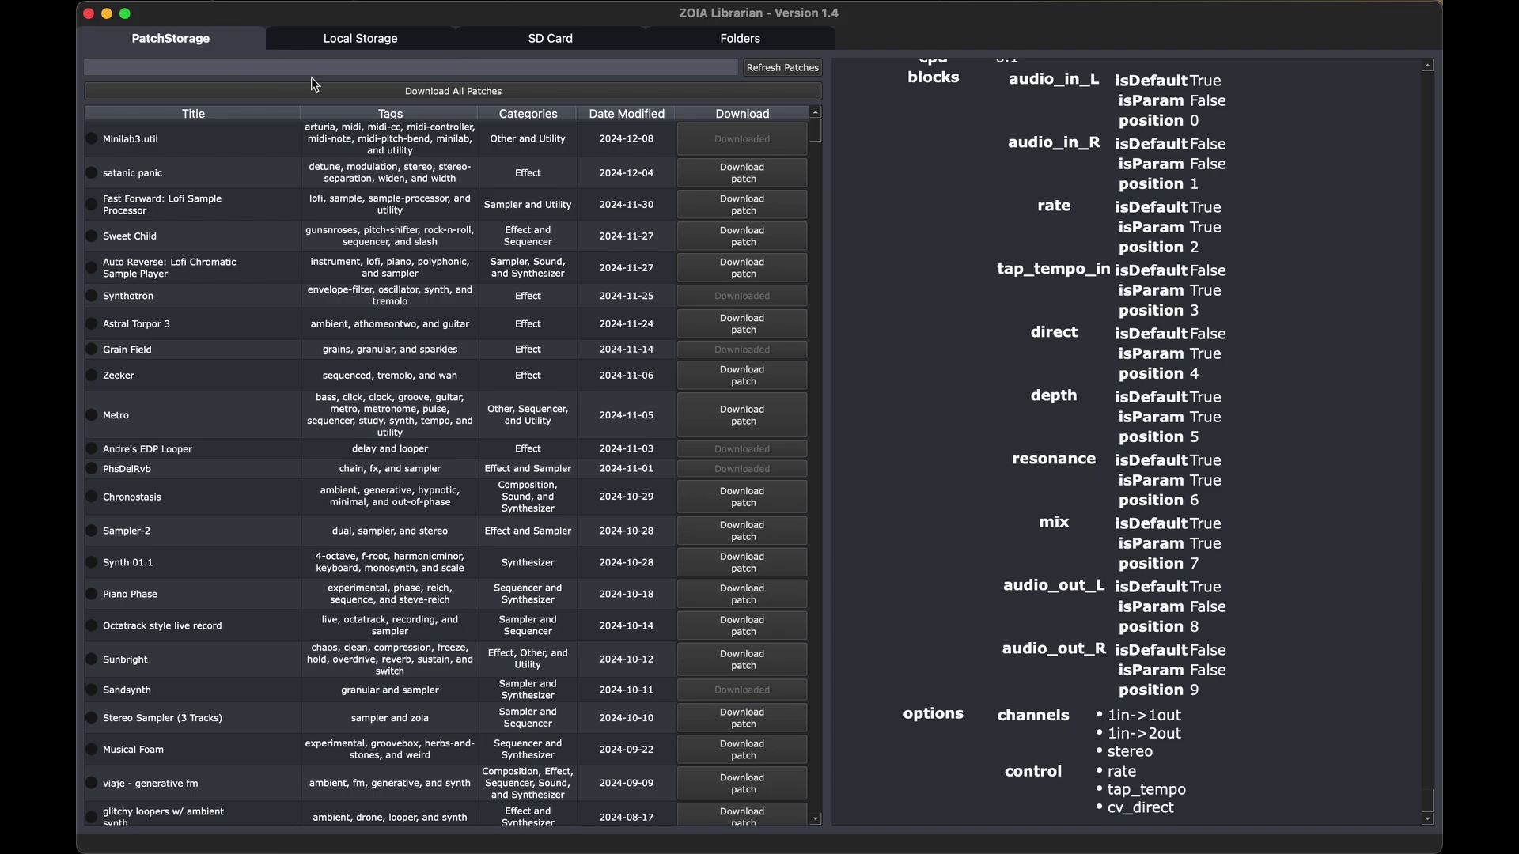
In Local Storage, display Multi Tool's metadata (9 pages, est CPU 83.62), briefly comparing Decorrelate
left_click(366, 46)
scroll(164, 251, "down", 10)
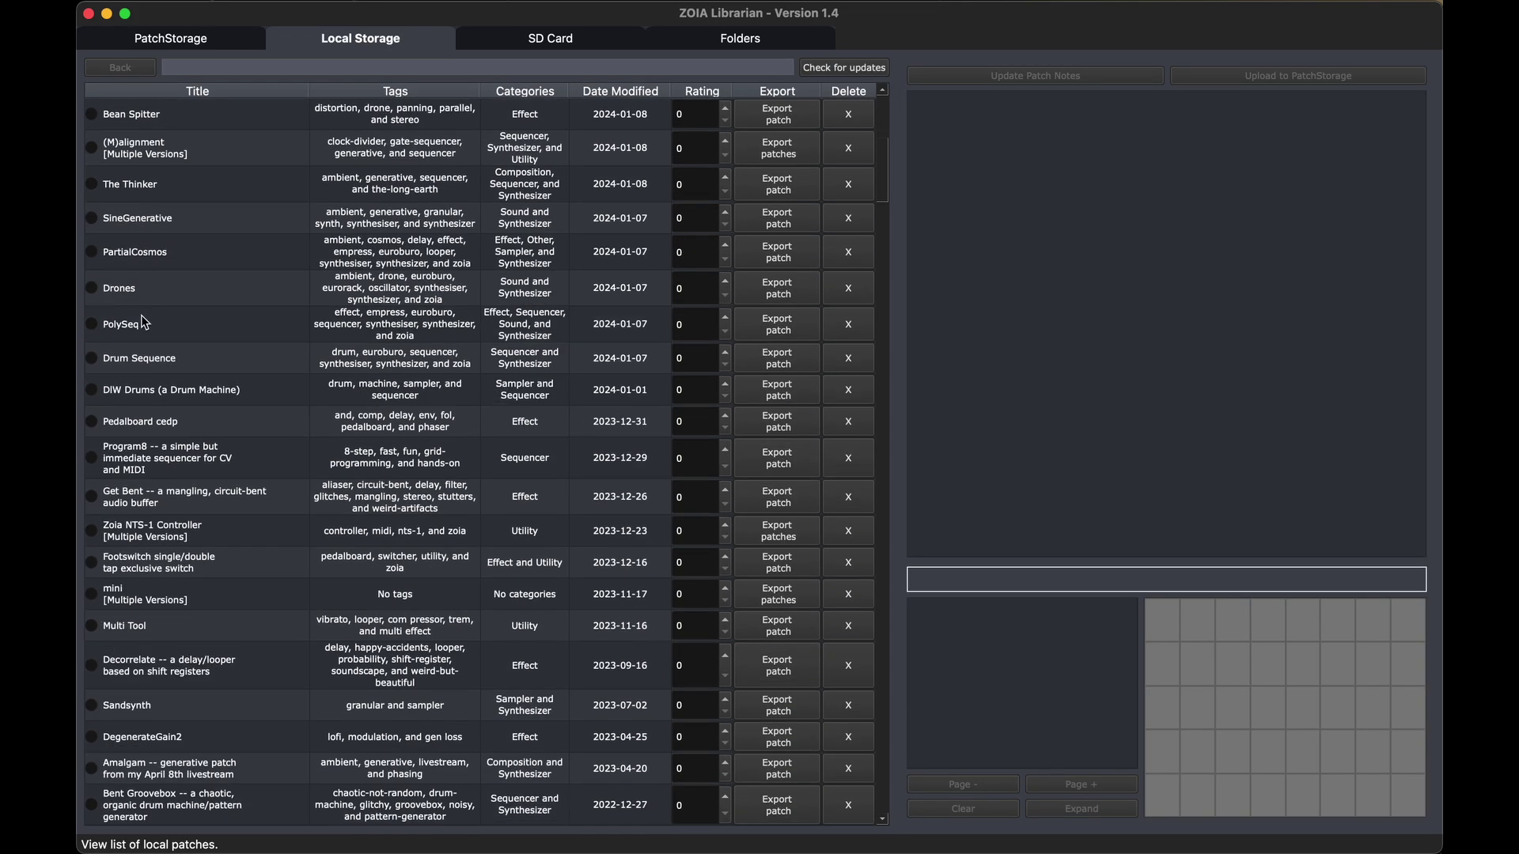
scroll(145, 323, "down", 4)
left_click(141, 454)
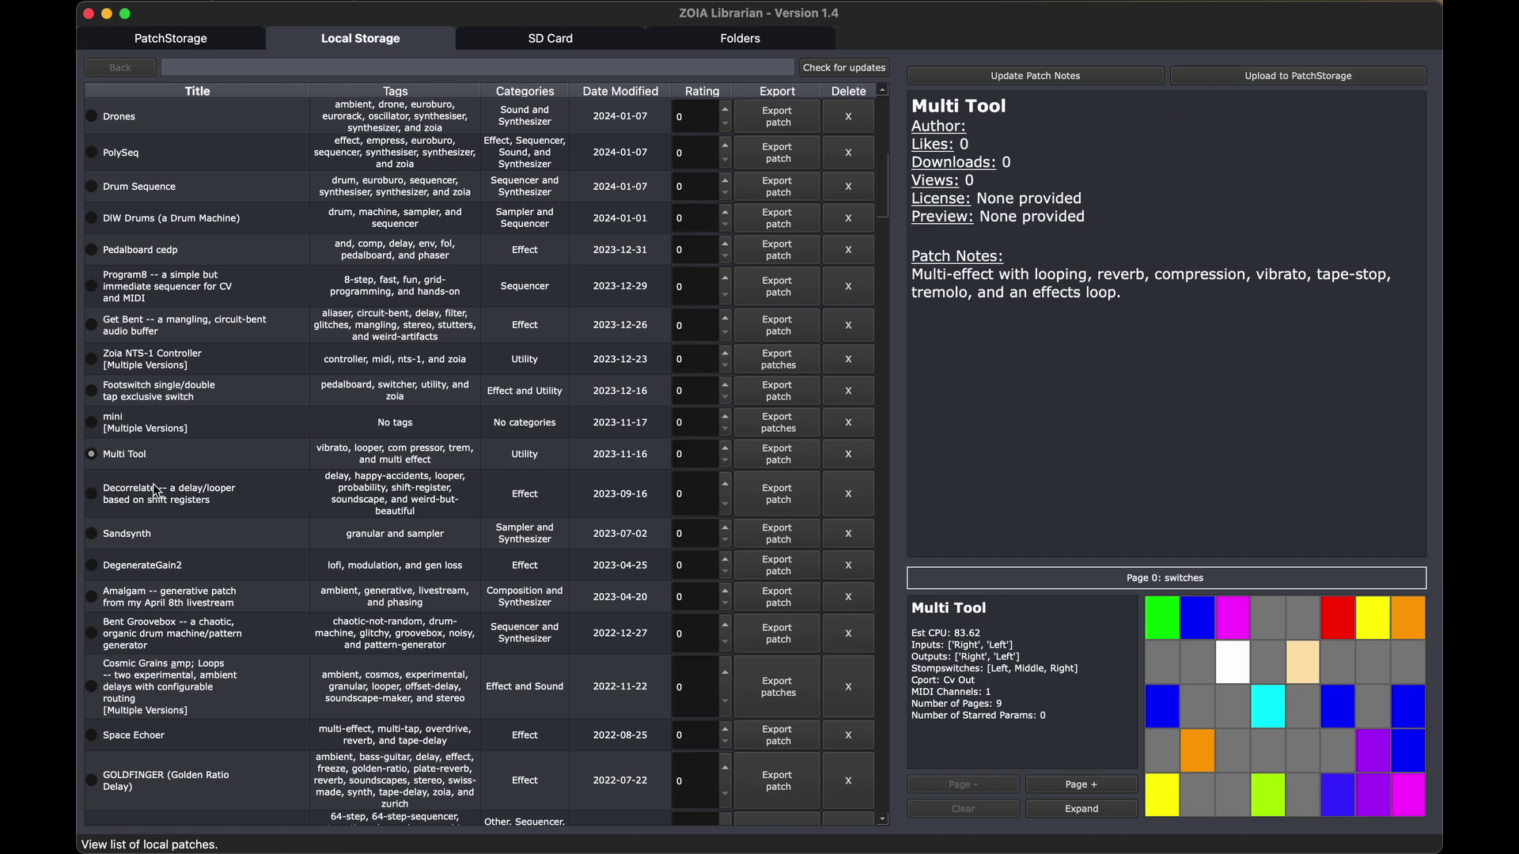
left_click(91, 493)
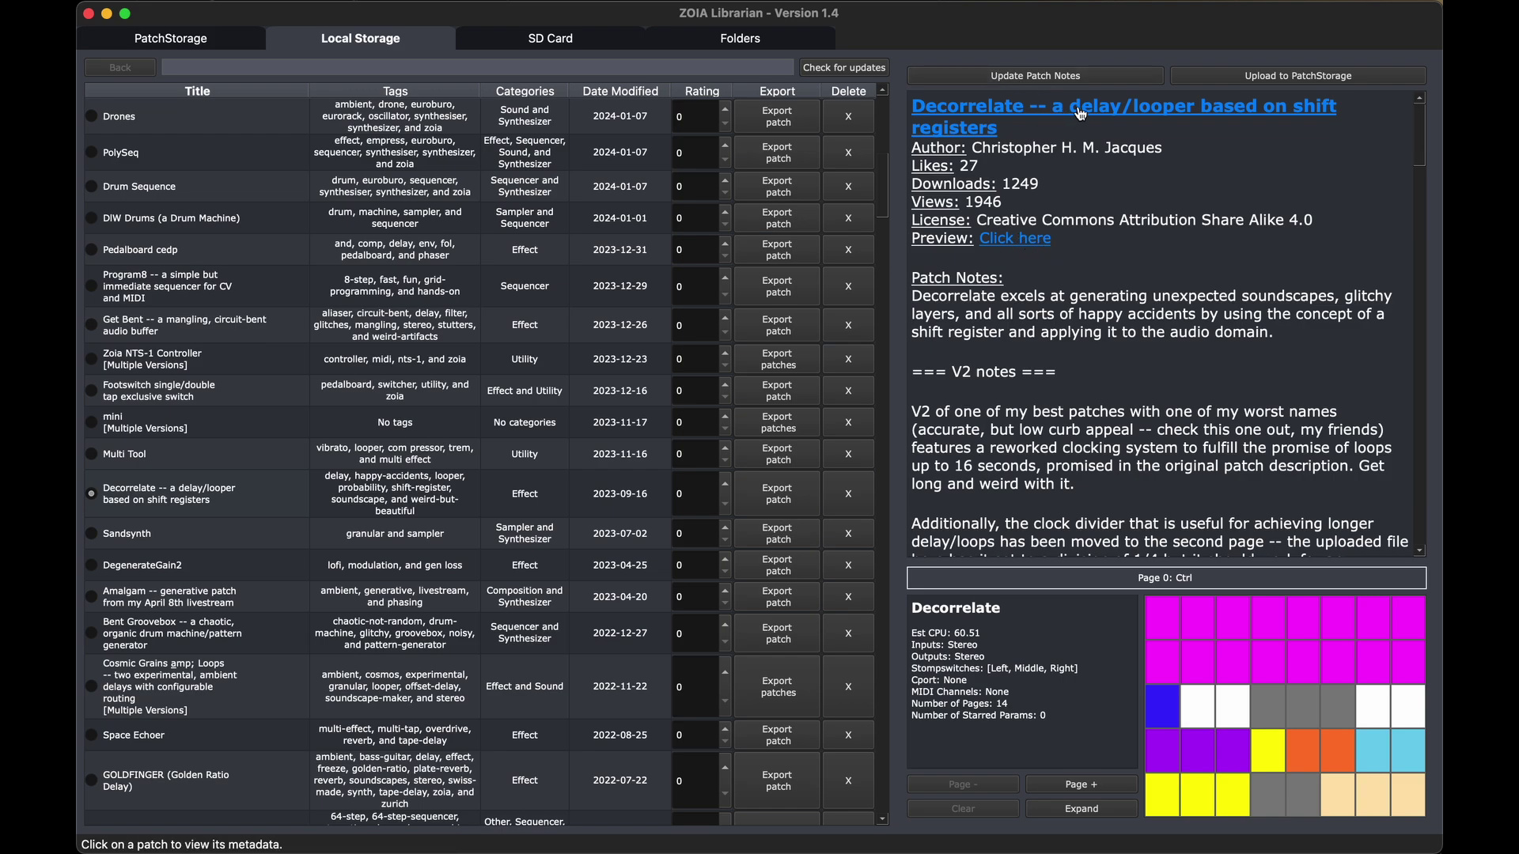
left_click(127, 453)
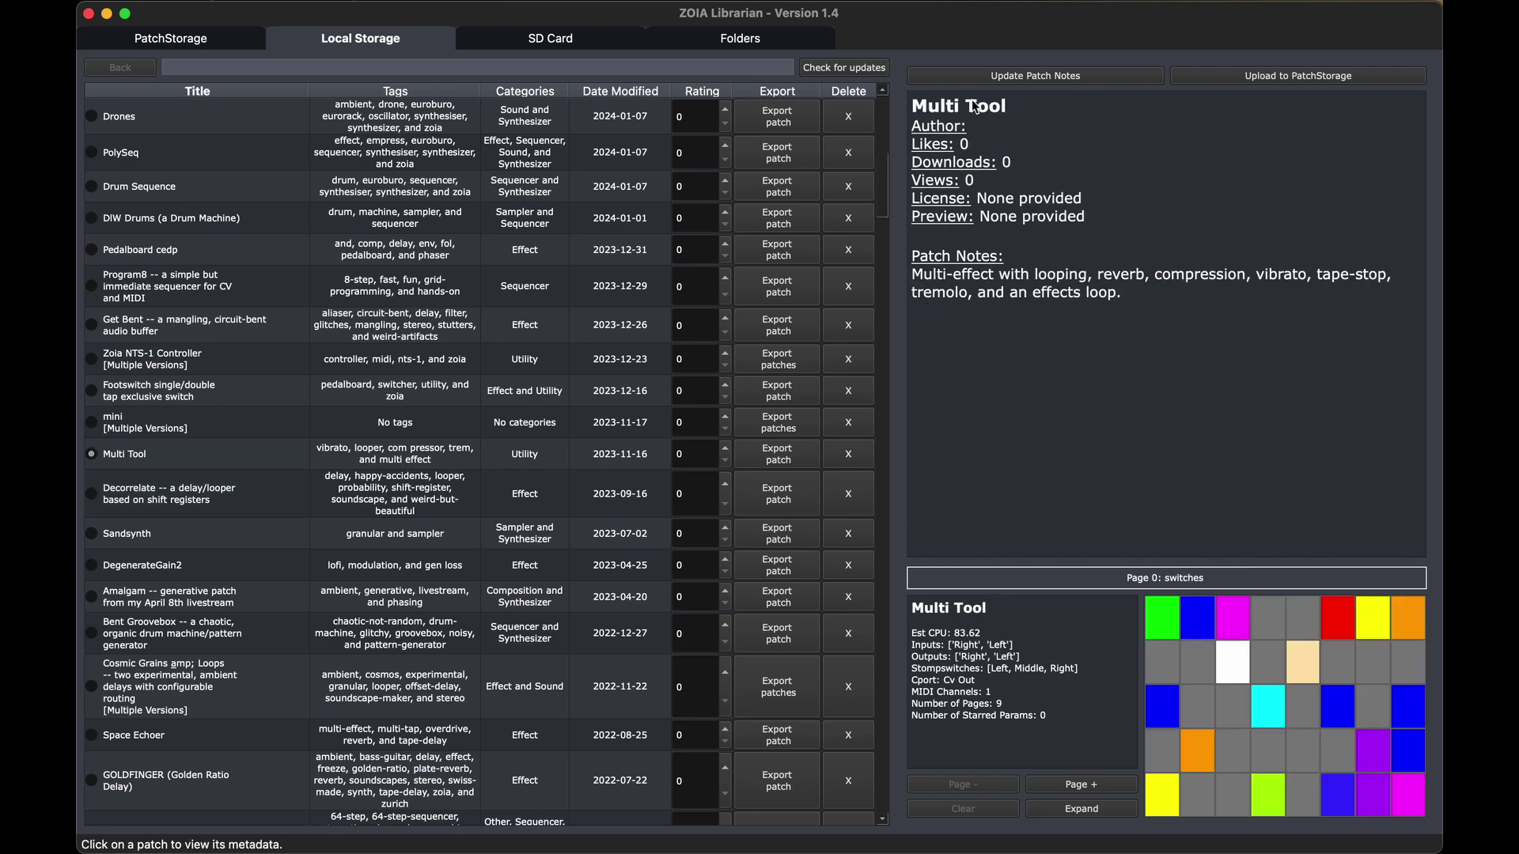
key("super+a")
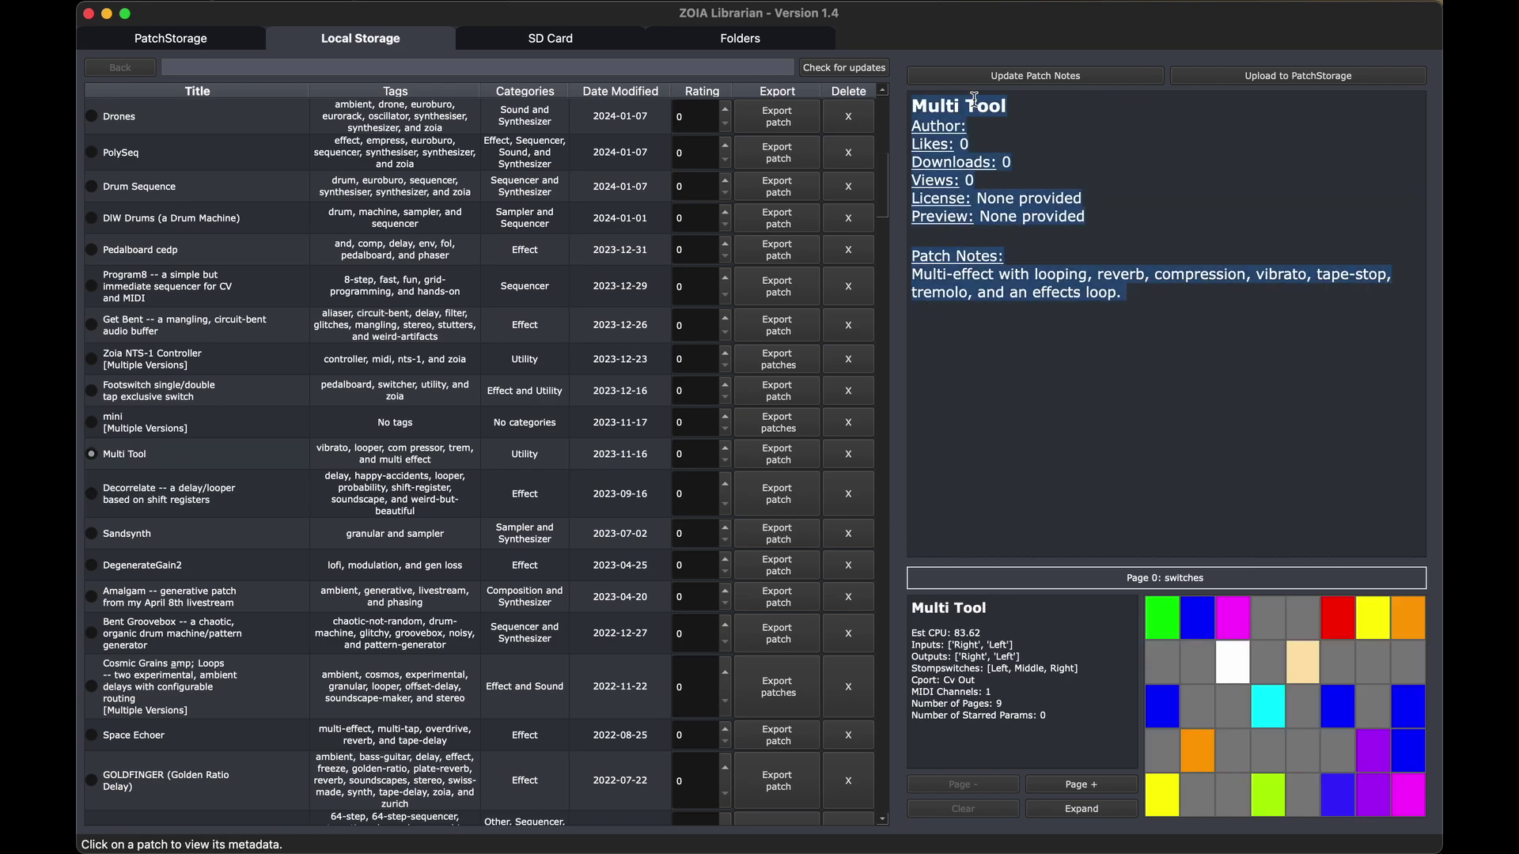
left_click(974, 99)
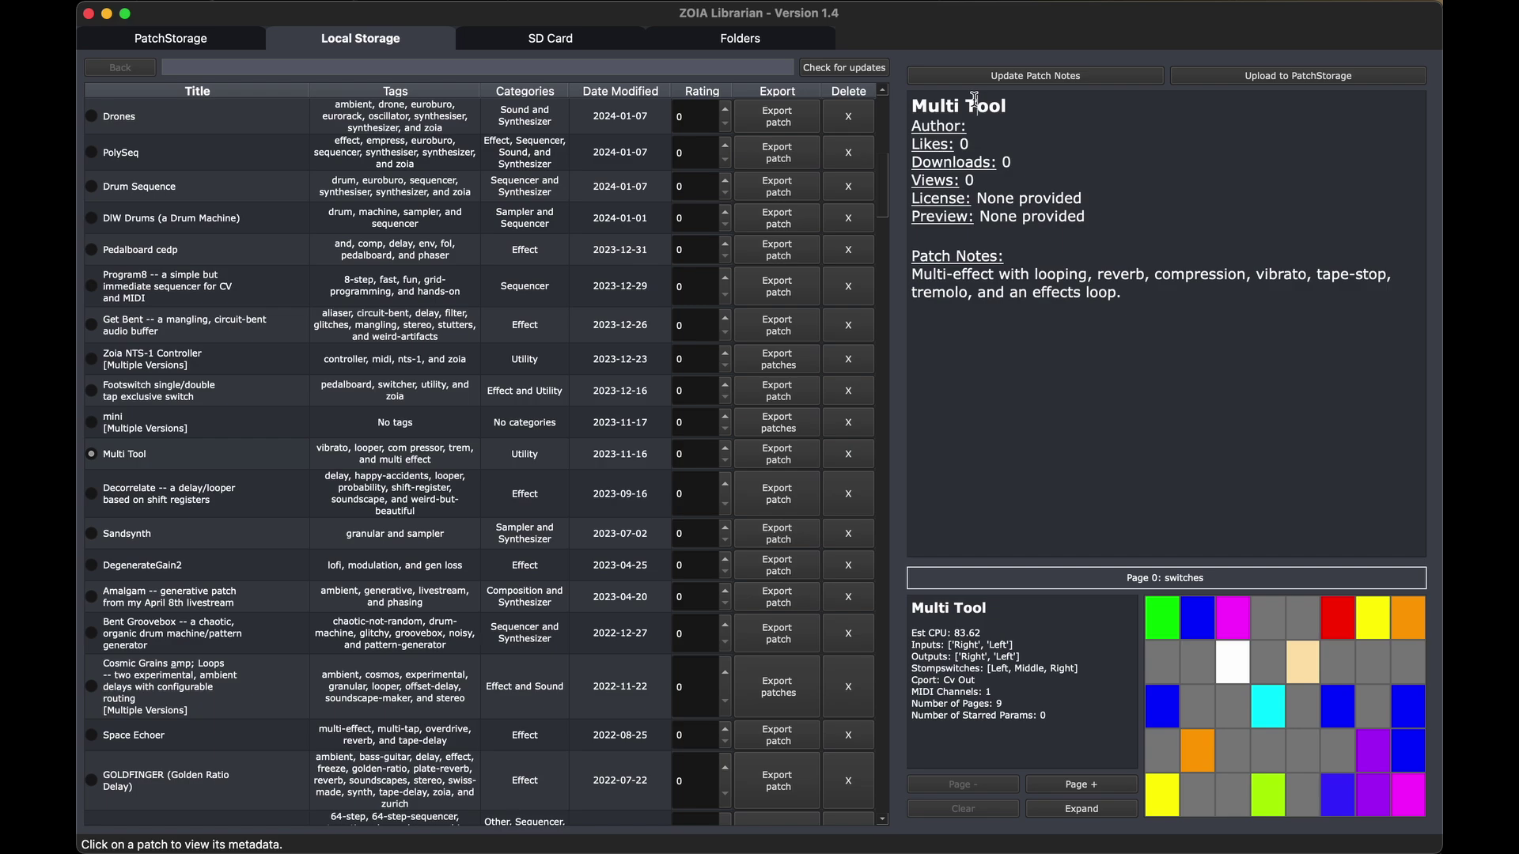
Set zoia.jpg from the Downloads folder as Multi Tool's patch artwork
left_click(1057, 111)
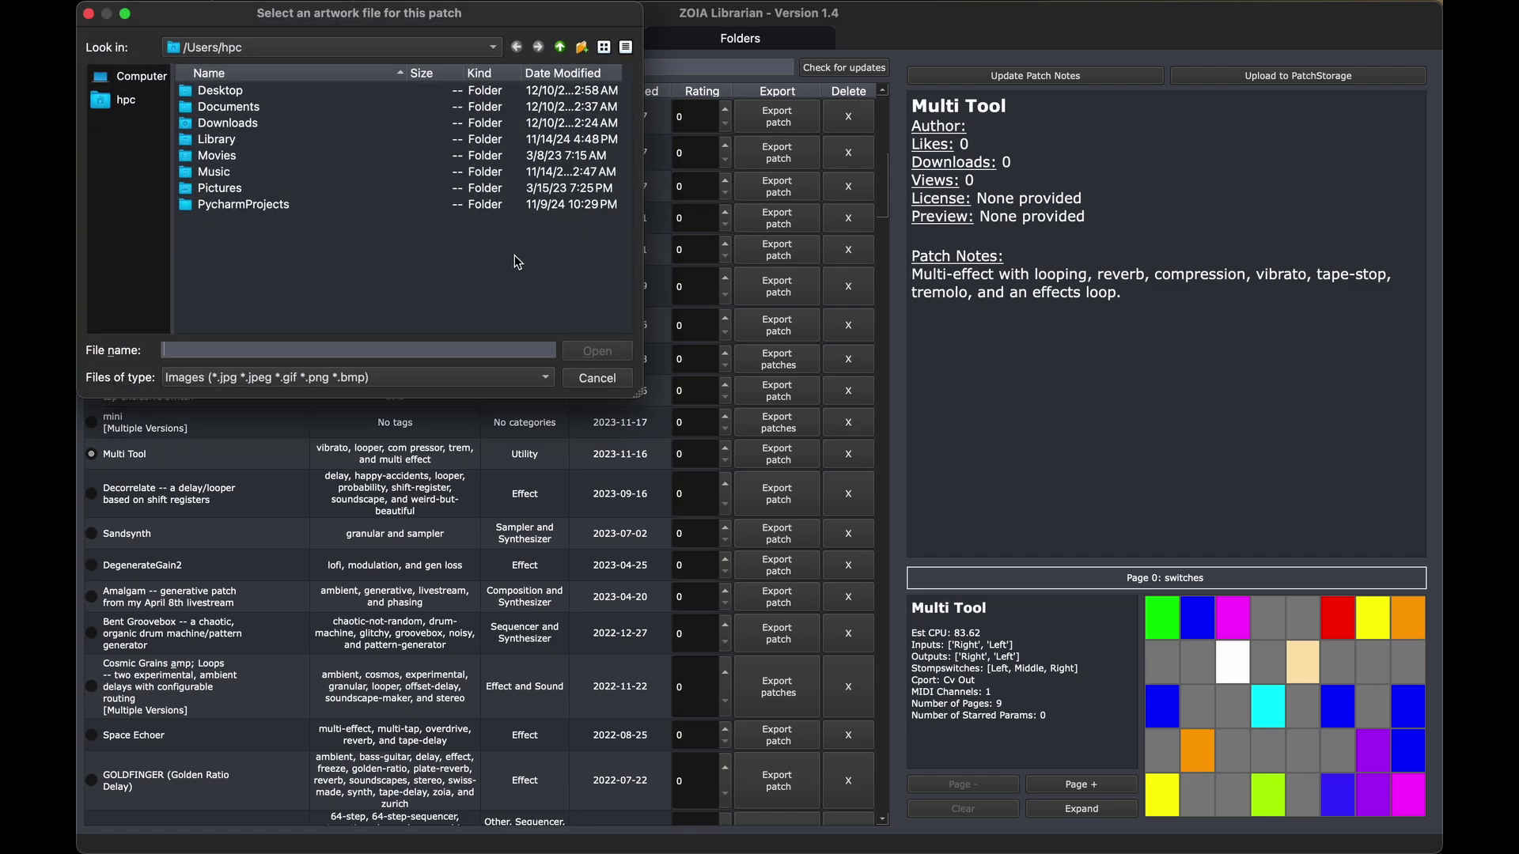
left_click(235, 113)
double_click(237, 120)
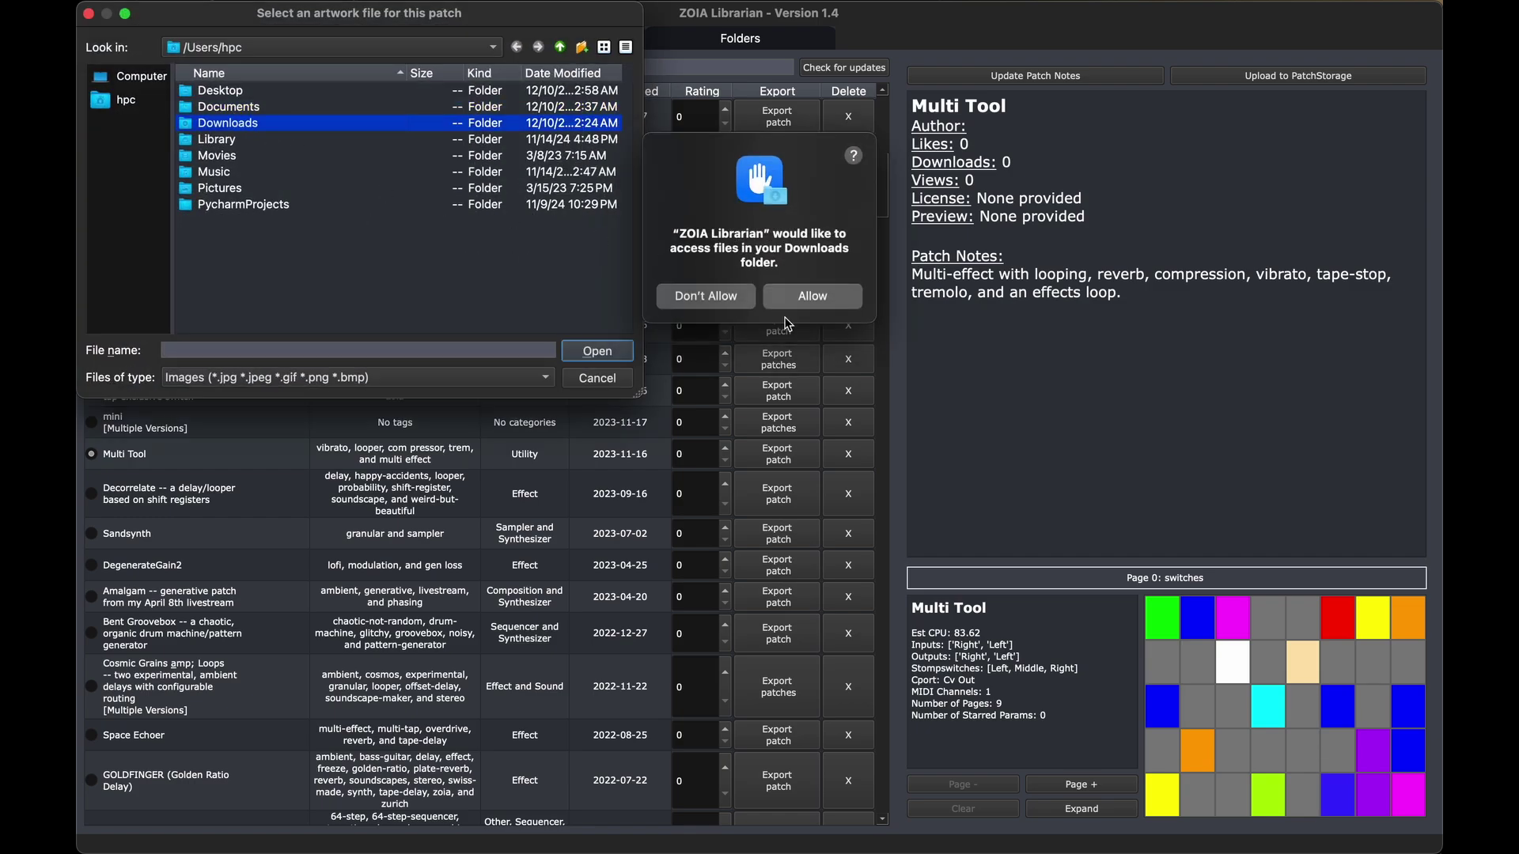
left_click(800, 308)
left_click(229, 206)
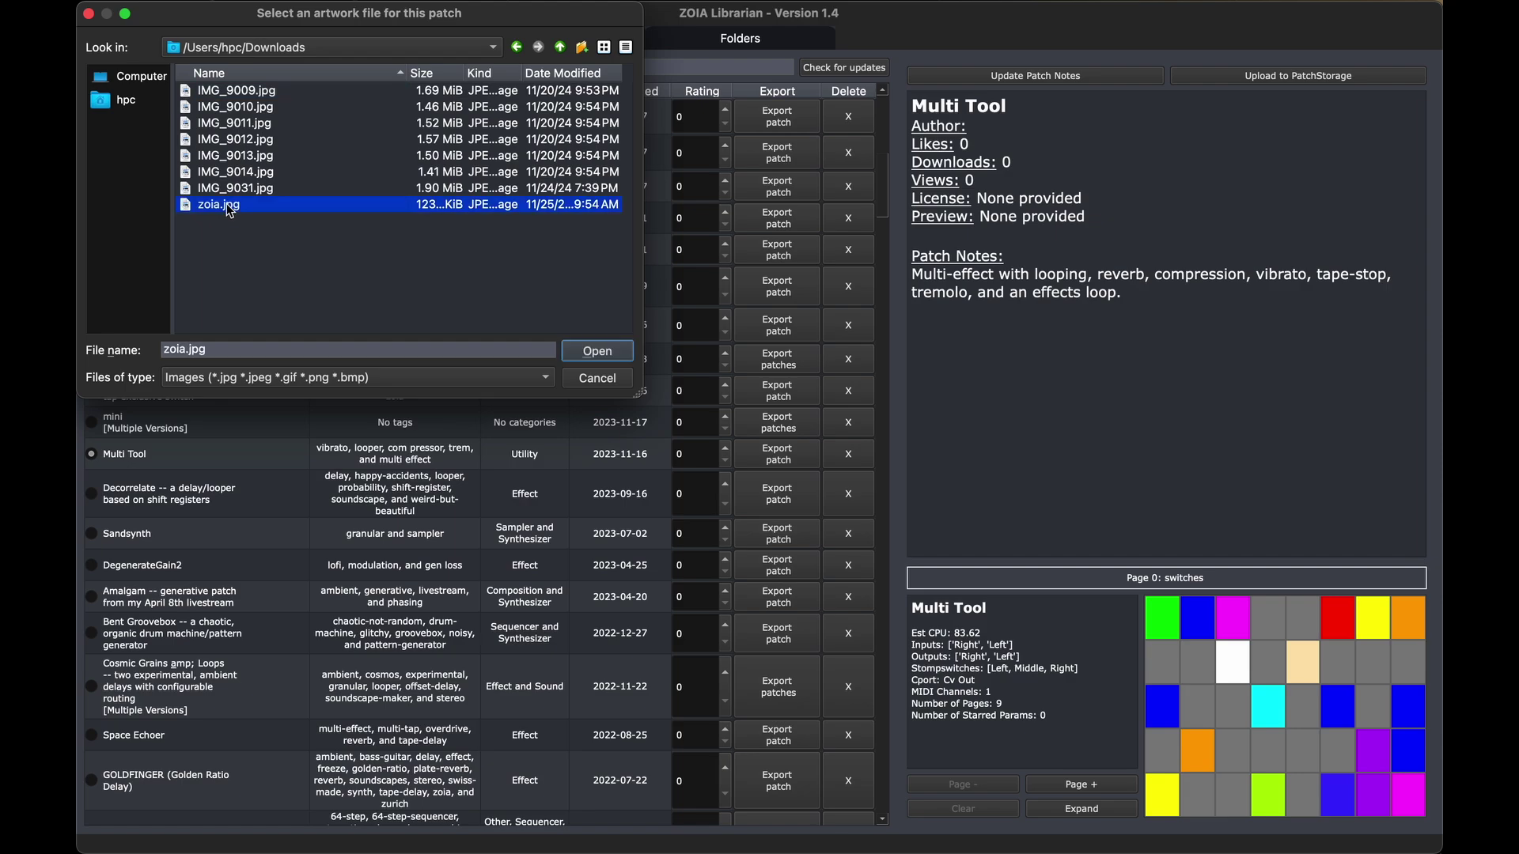
left_click(599, 352)
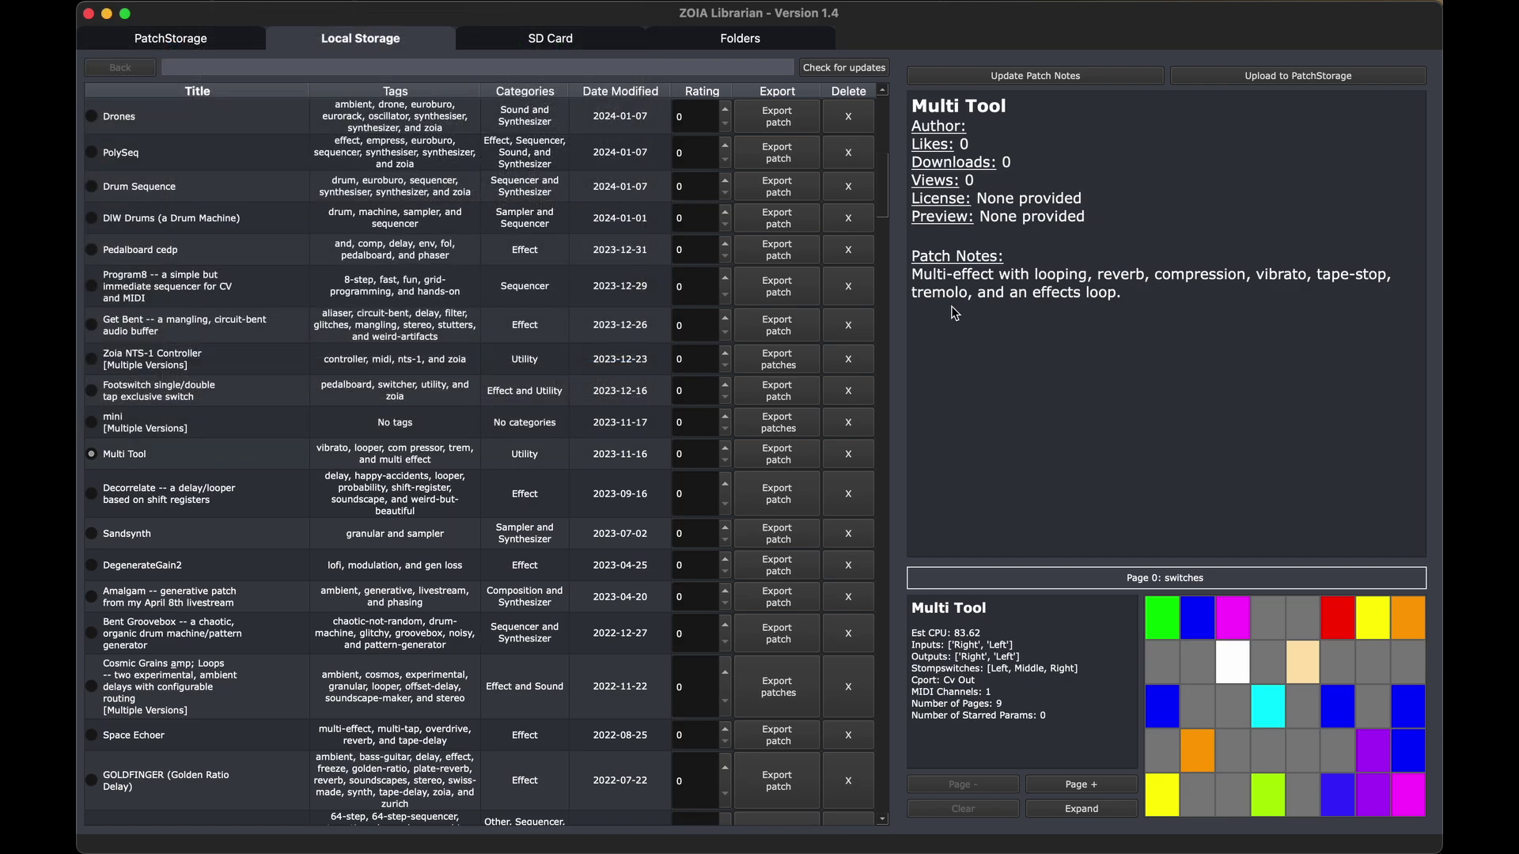
Choose the GNU General Public License v3.0 and upload Multi Tool to PatchStorage
left_click(719, 401)
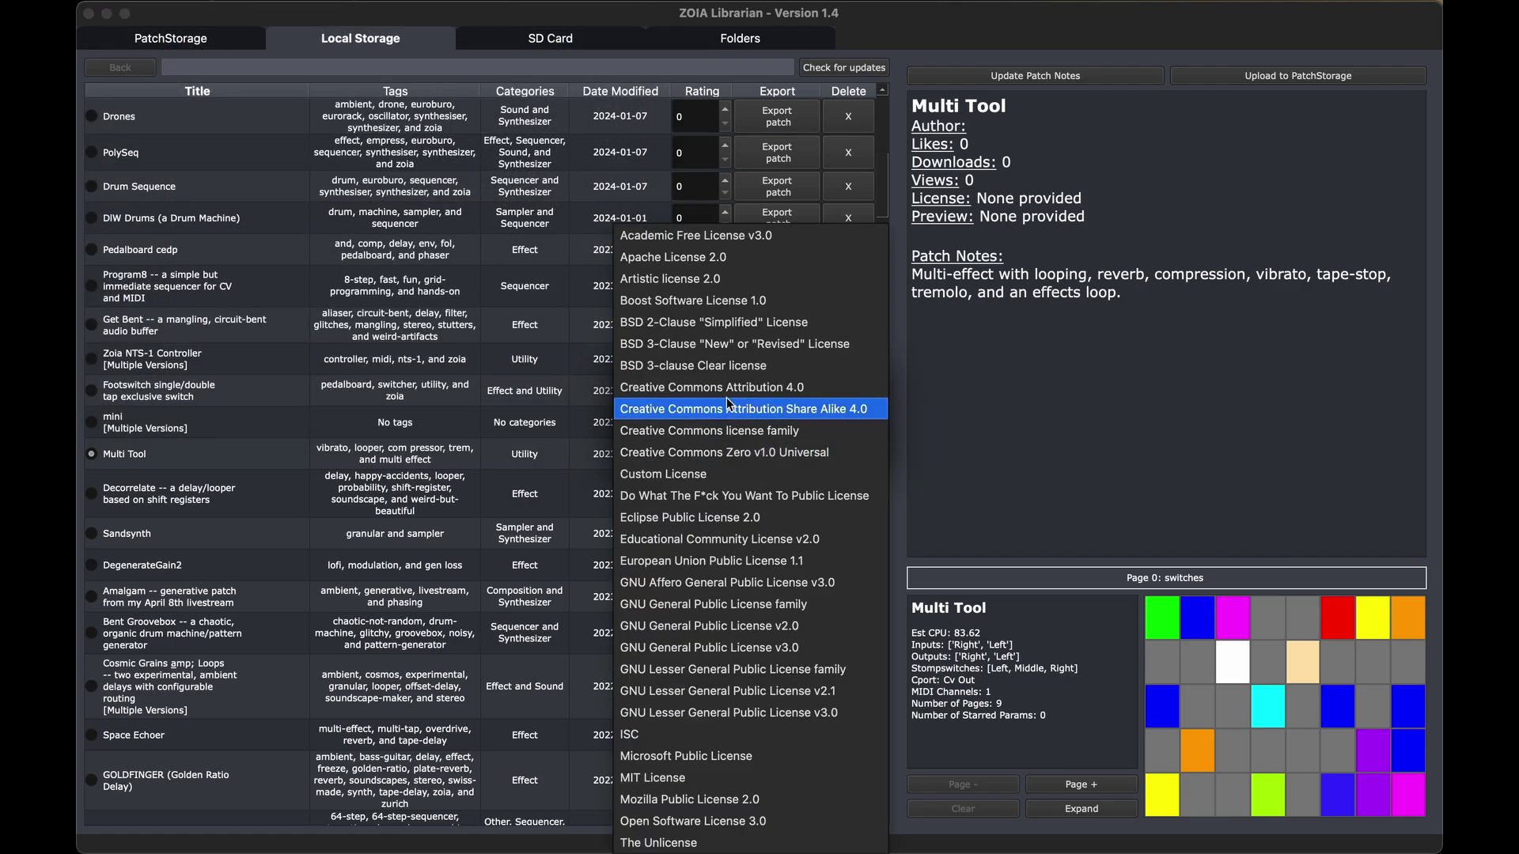
left_click(740, 714)
left_click(741, 404)
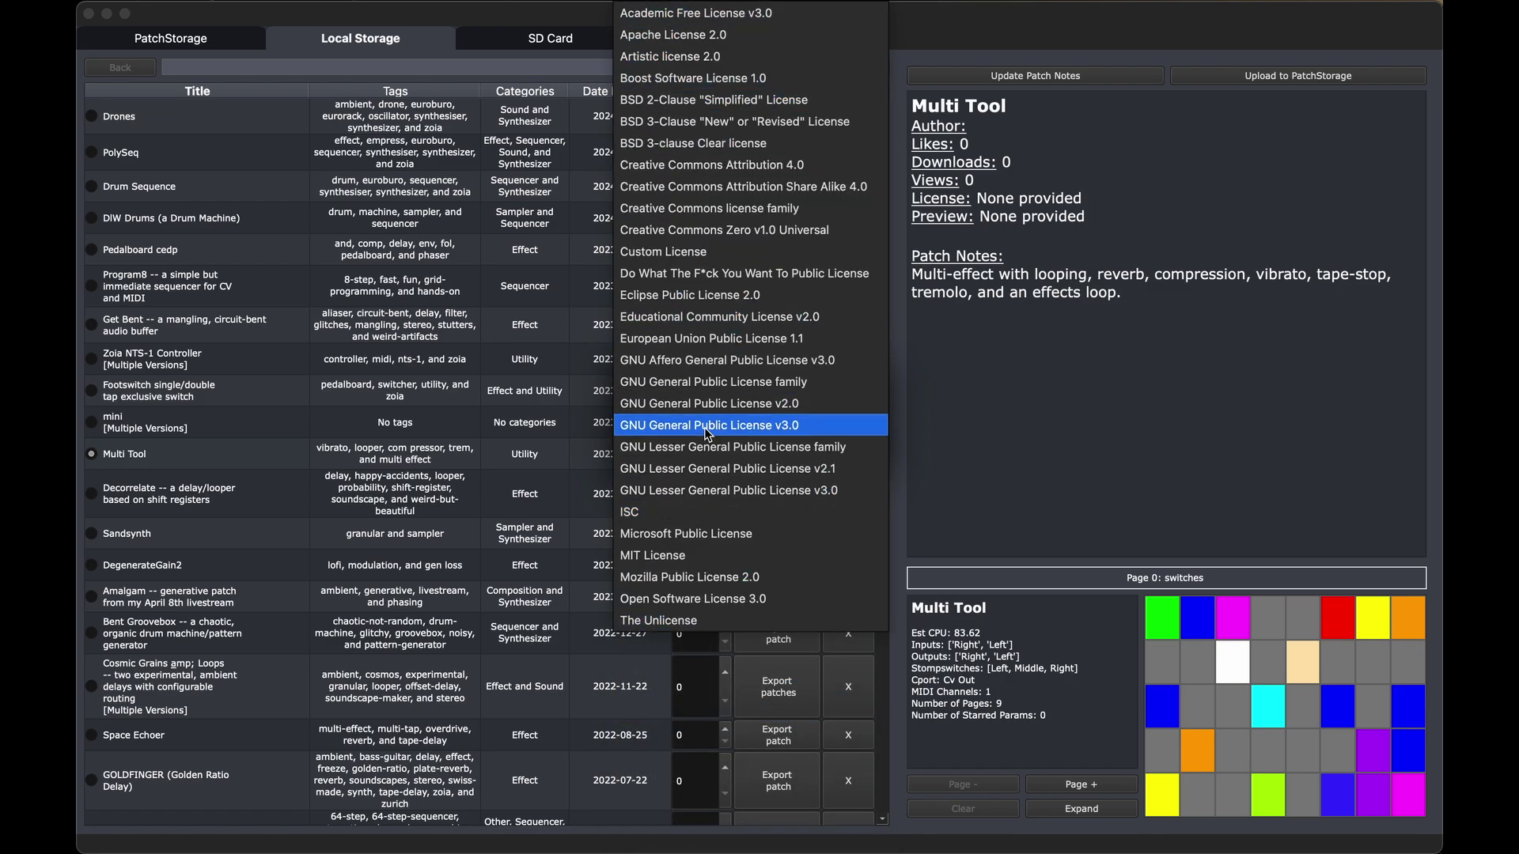
left_click(723, 490)
left_click(756, 397)
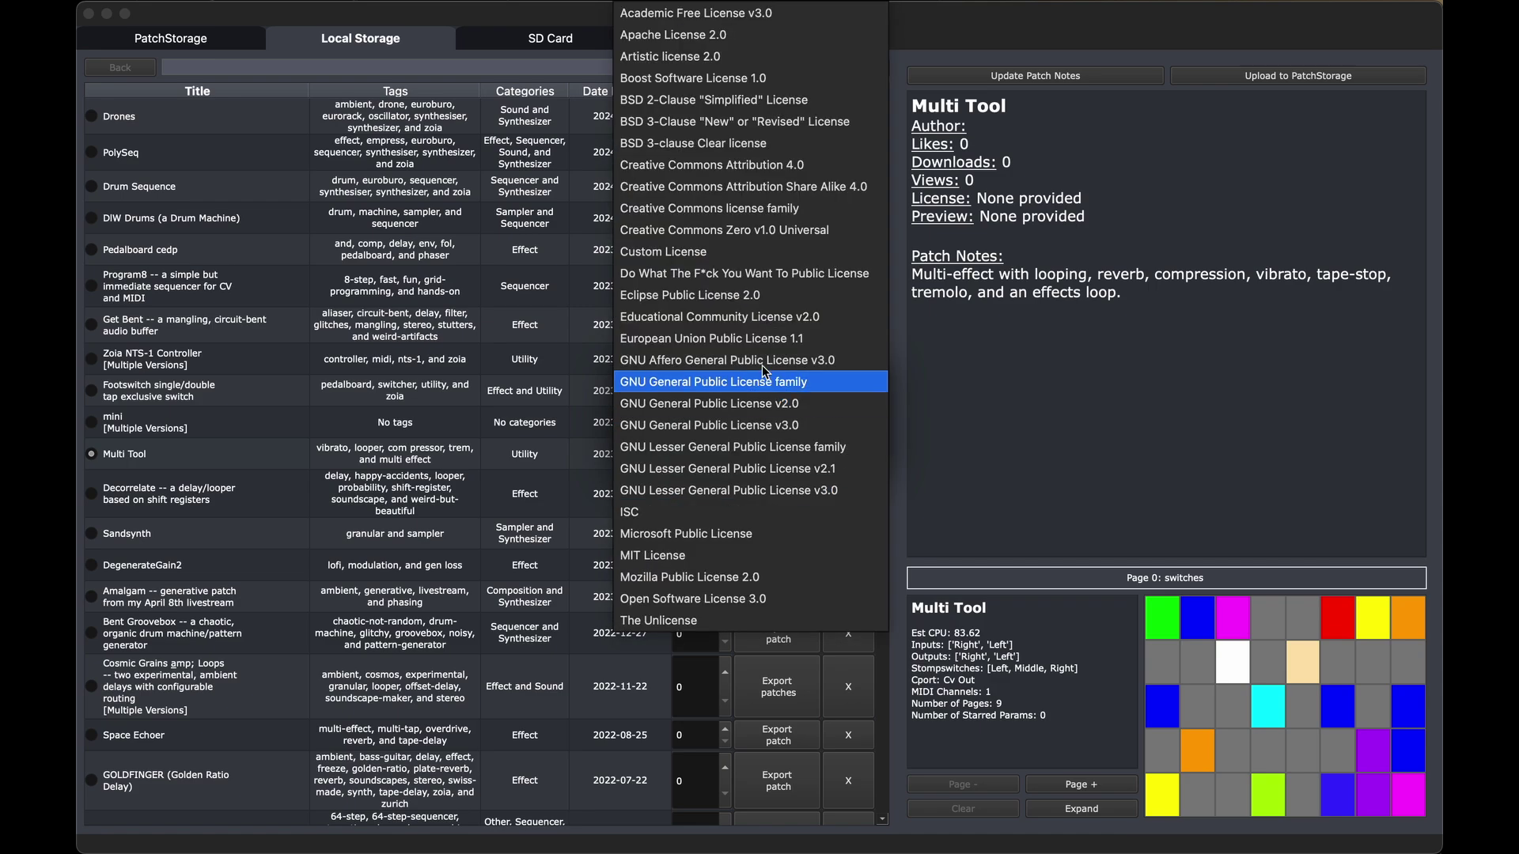
left_click(764, 410)
left_click(780, 434)
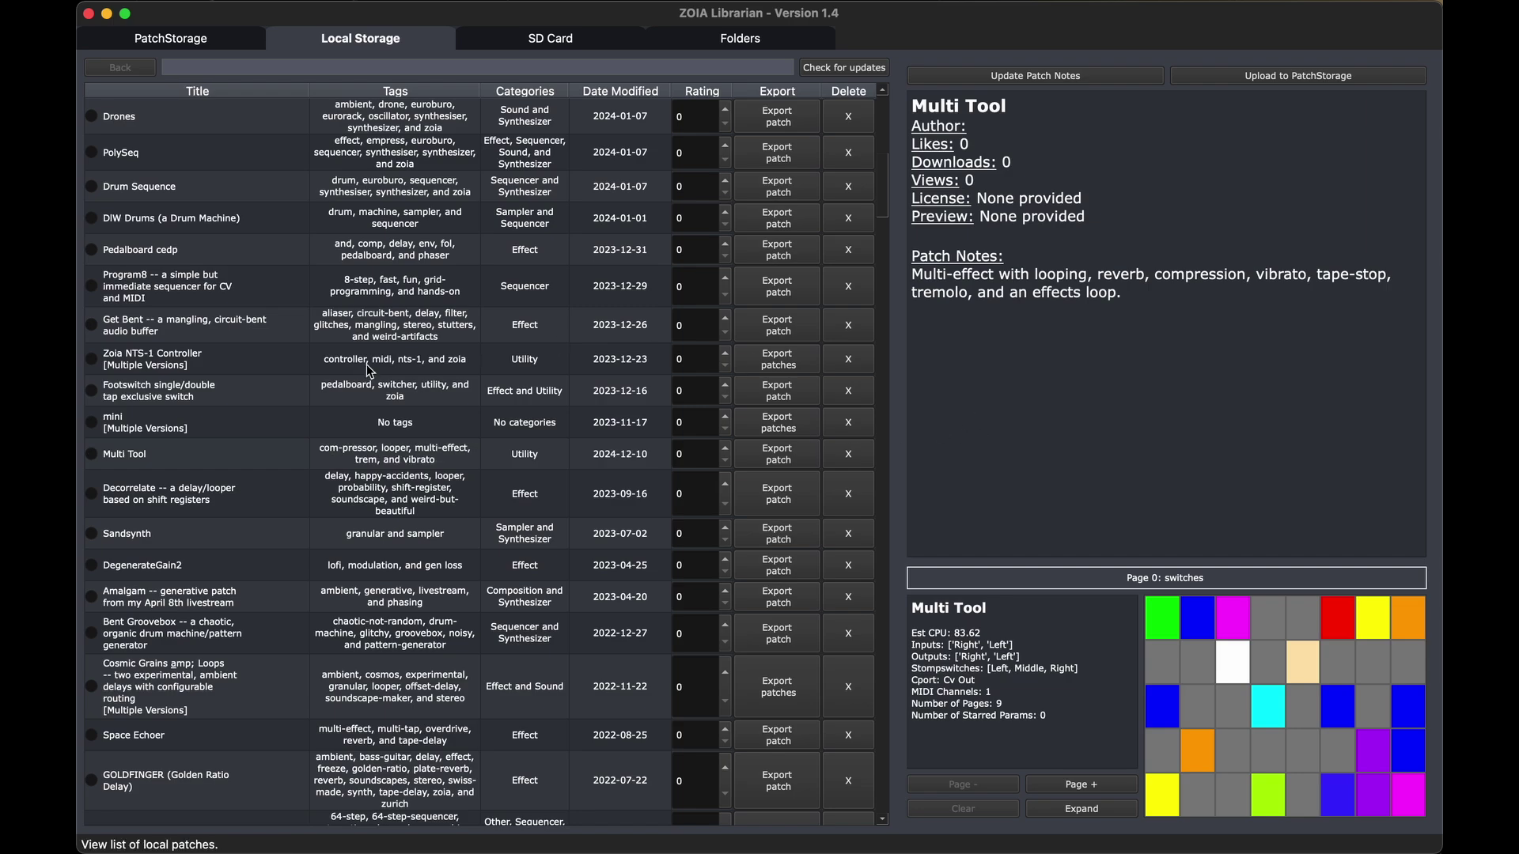
Review Multi Tool's updated details, highlighting the author name field
left_click(140, 457)
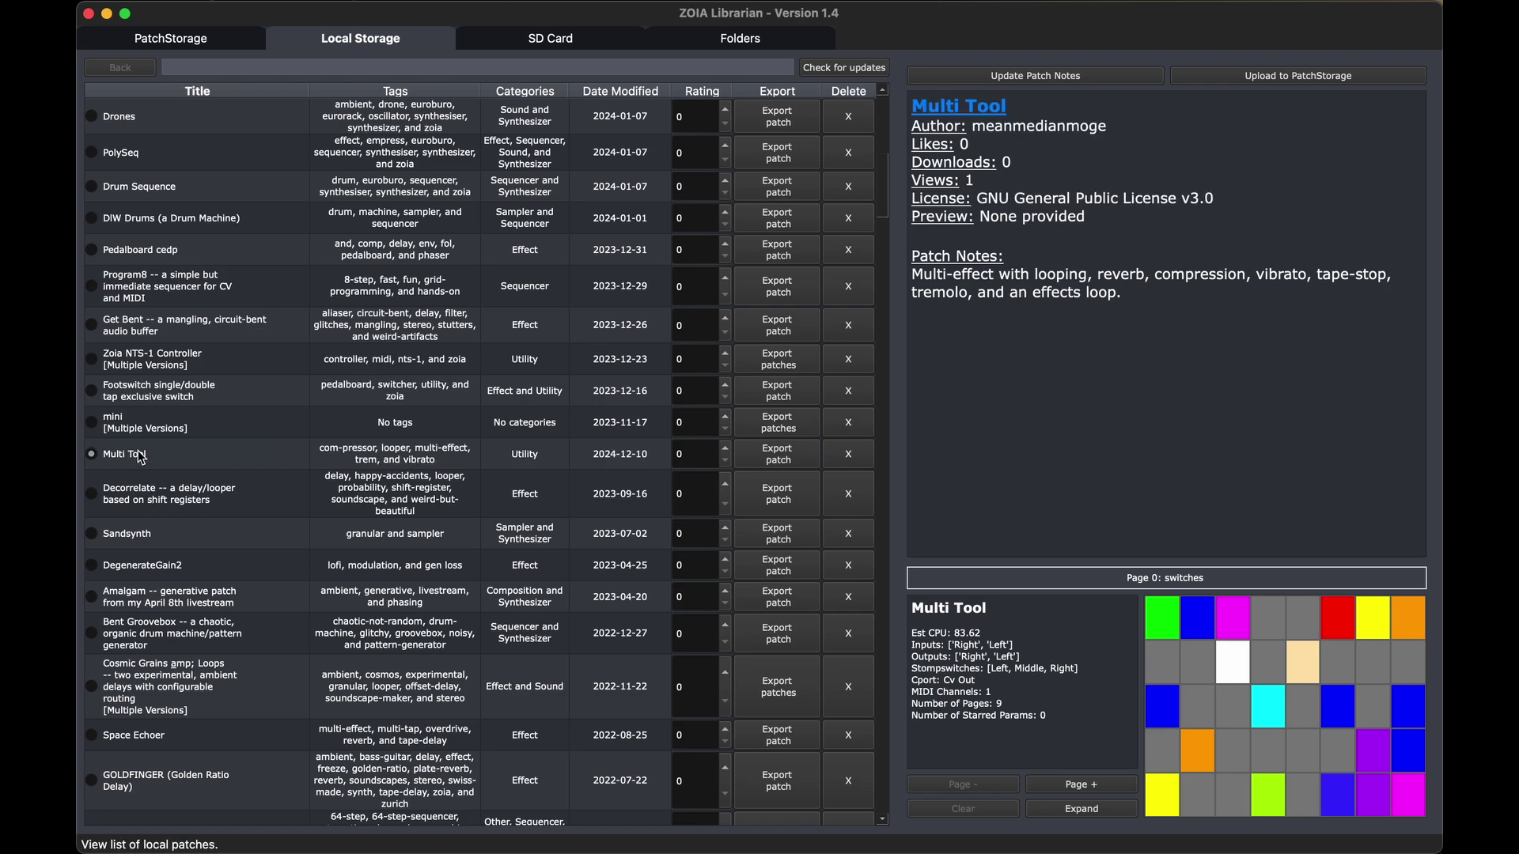
double_click(981, 127)
left_click(1046, 216)
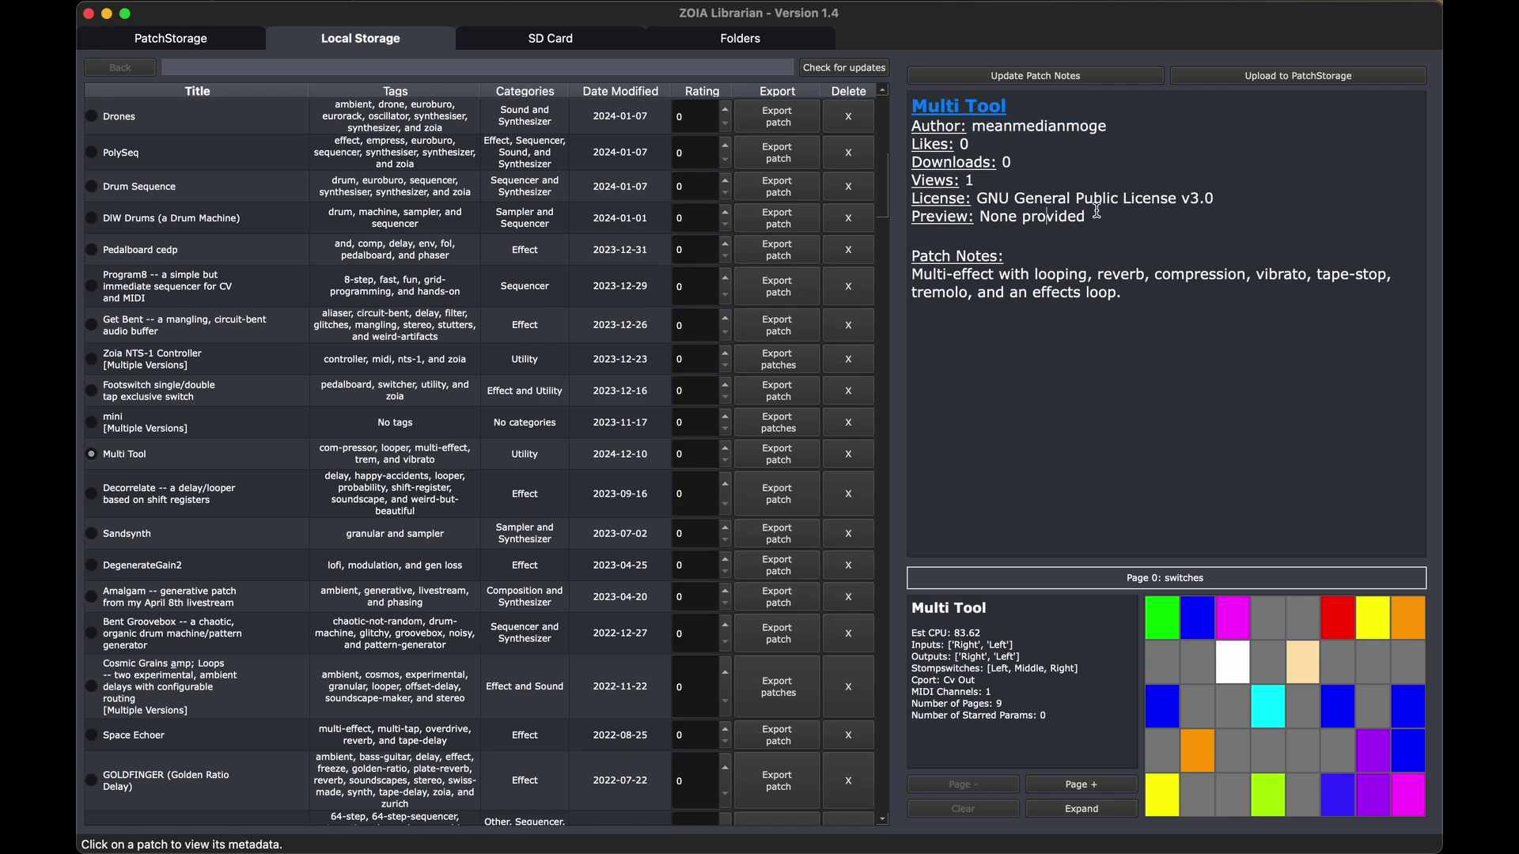
left_click(960, 109)
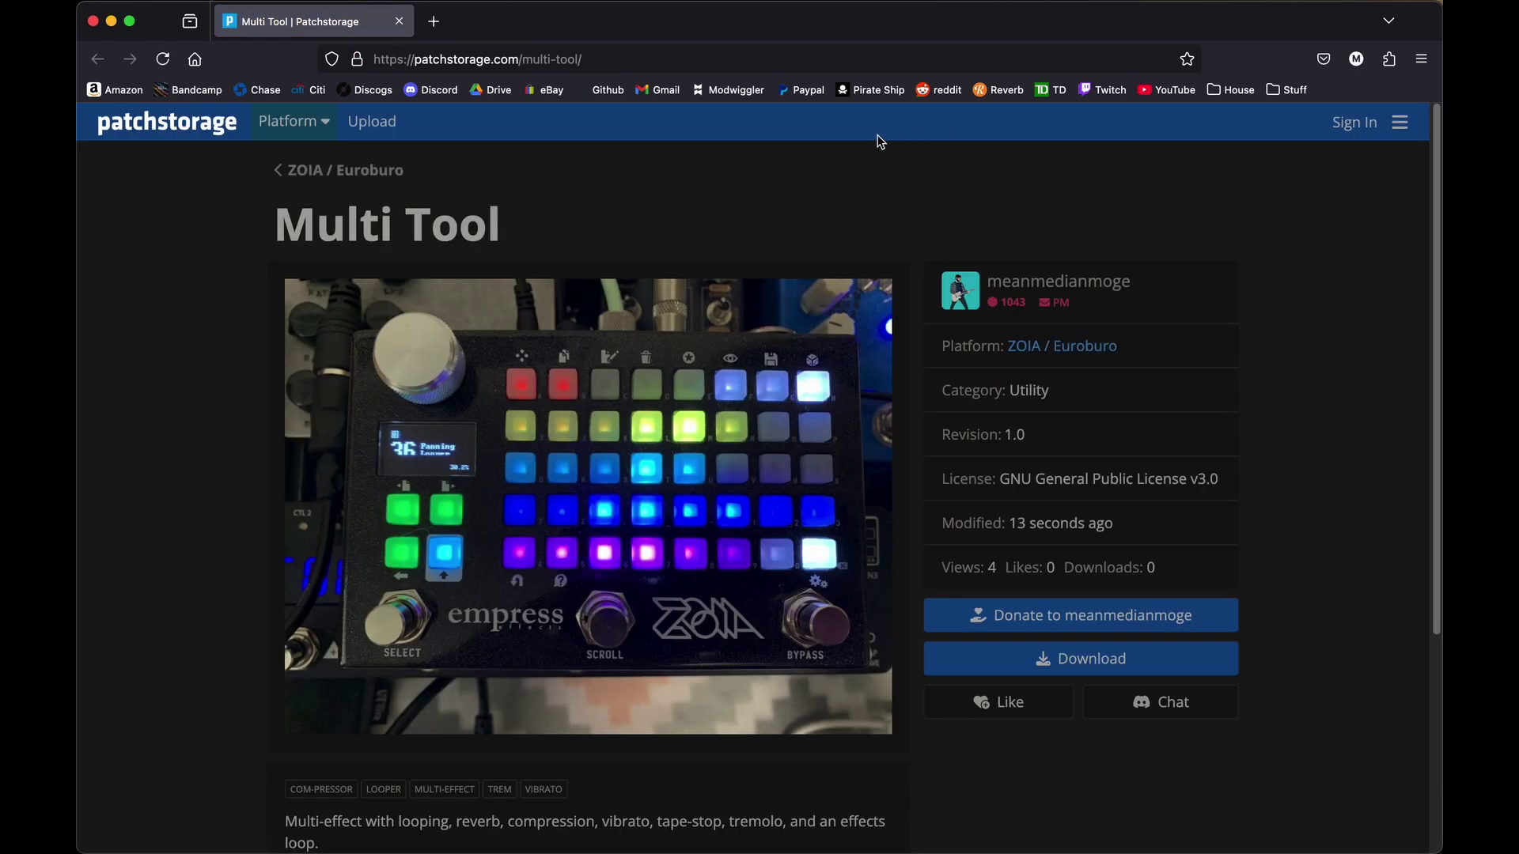
key("super+Tab")
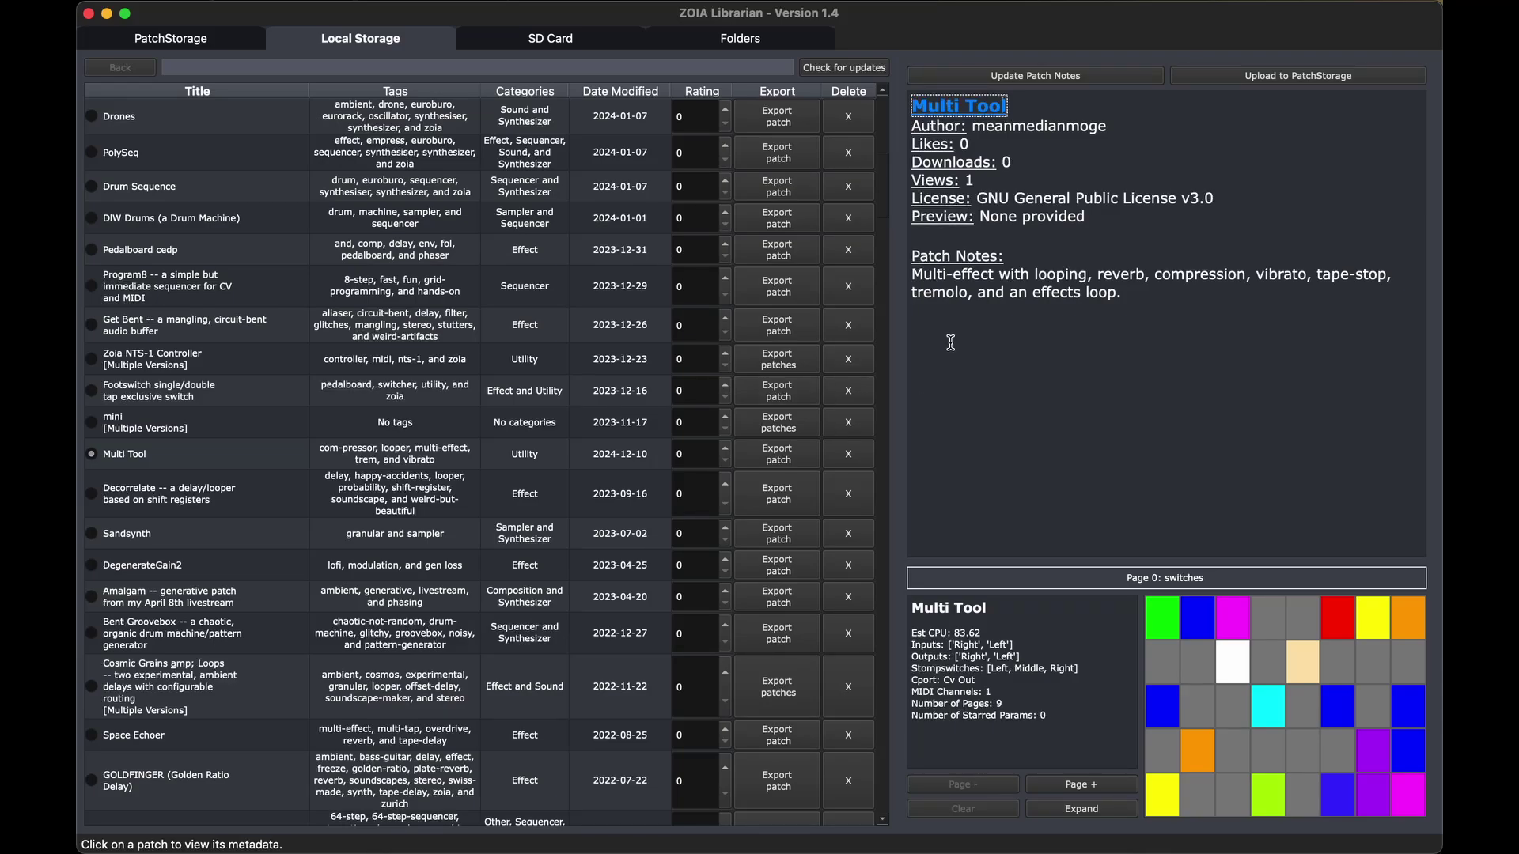
left_click(950, 342)
Append 'VERSION 2' to Multi Tool's patch notes and save the notes
type("VERSION @")
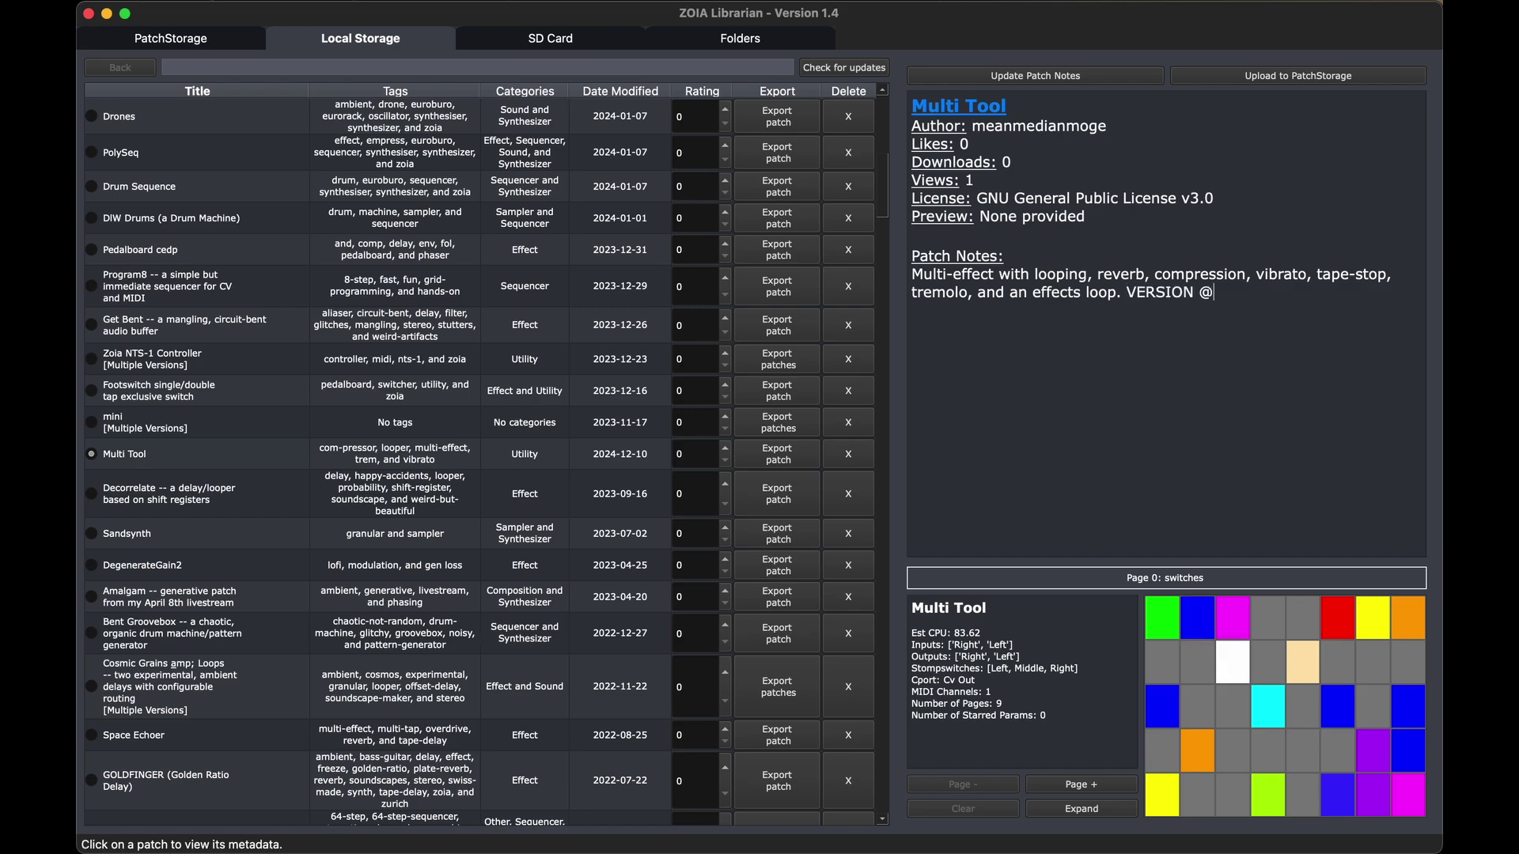
key("BackSpace")
type("2")
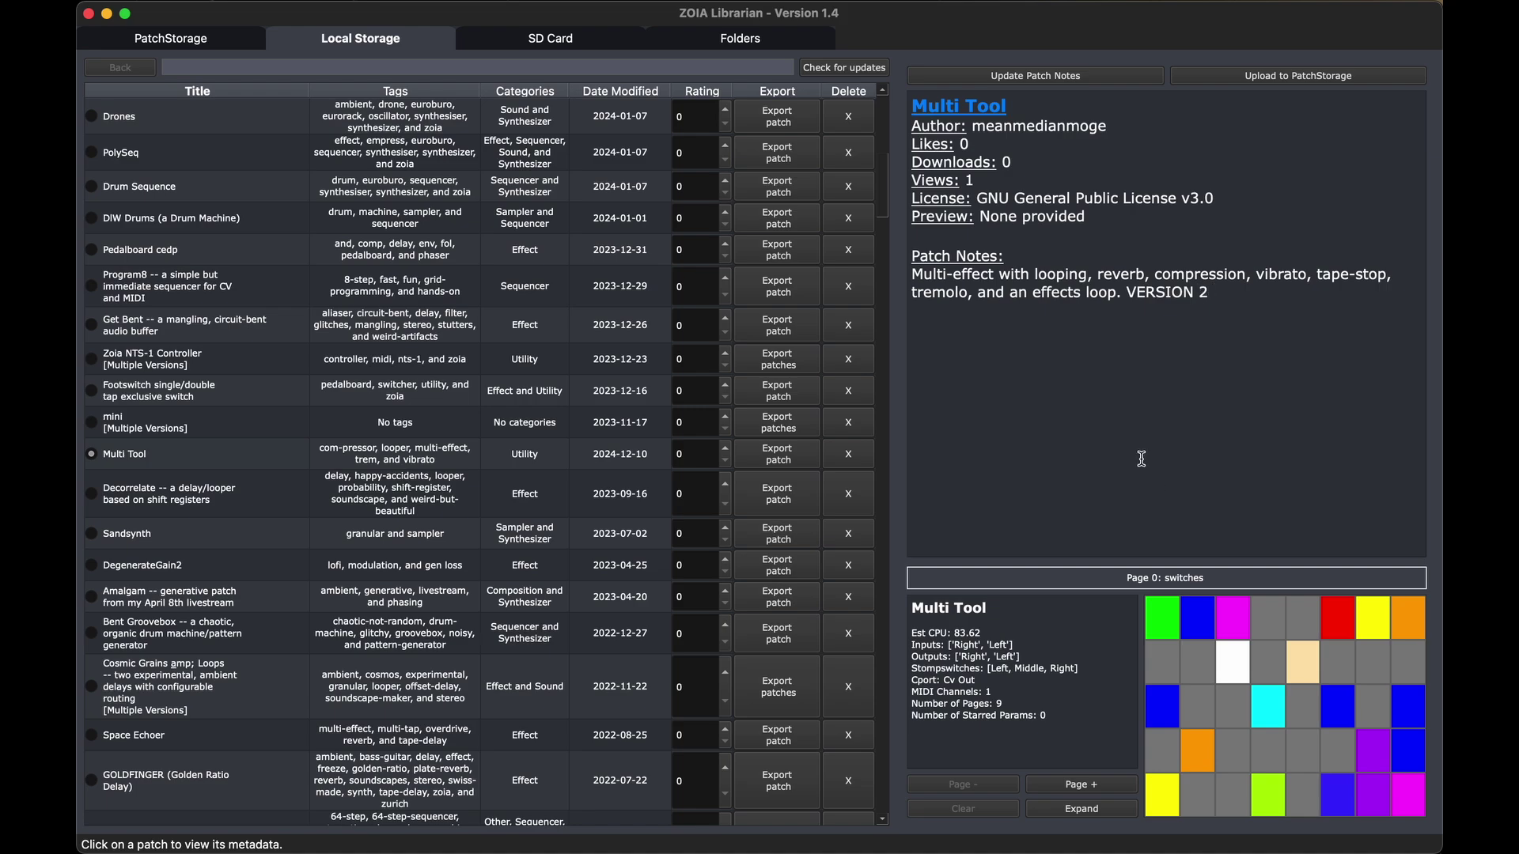
left_click(1029, 75)
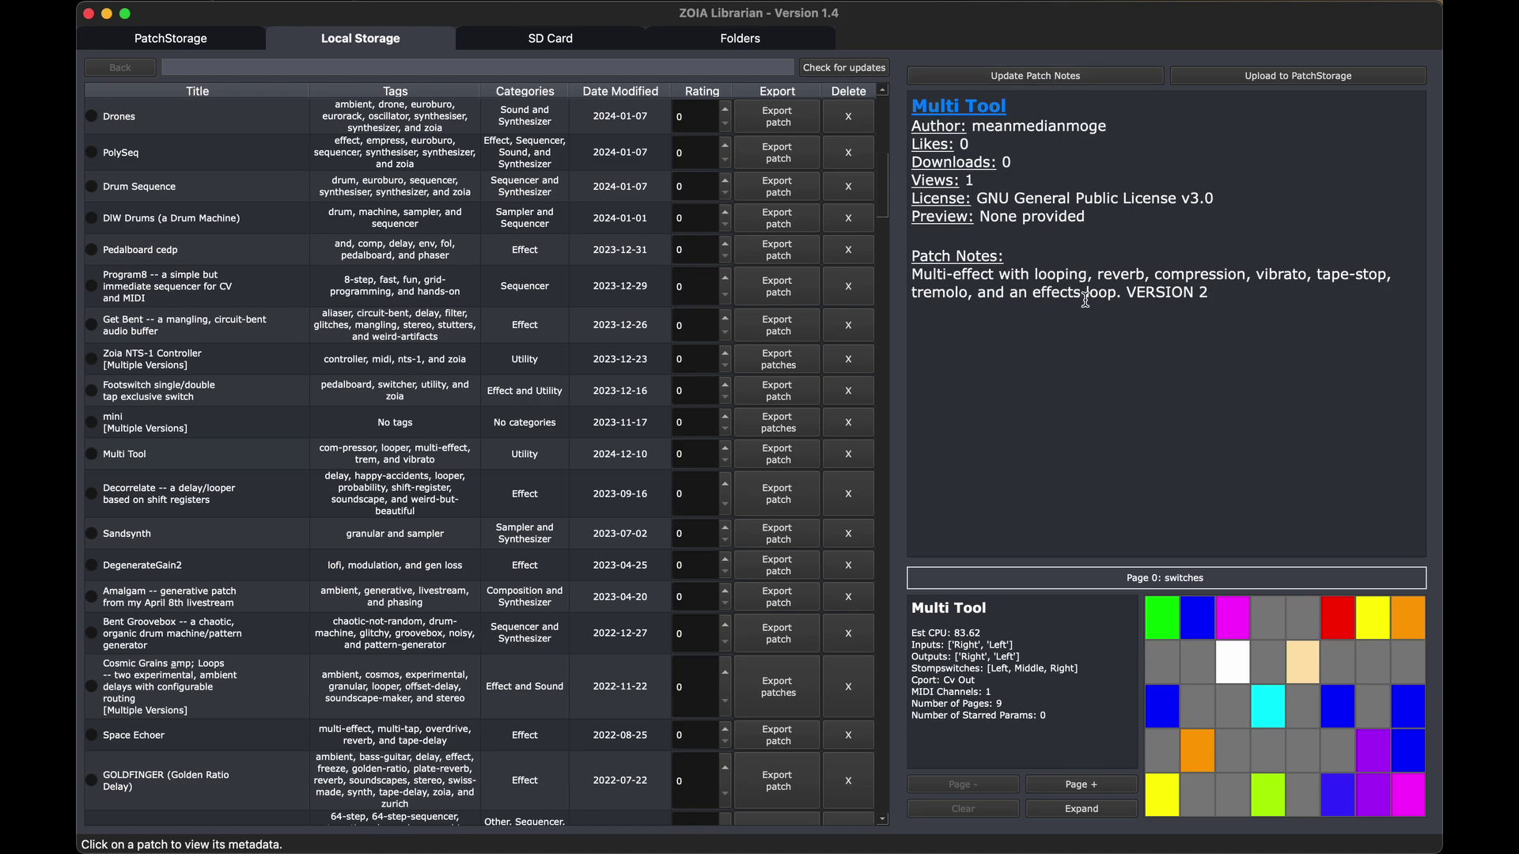
Upload the updated Multi Tool to PatchStorage and dismiss the confirmation
left_click(118, 458)
left_click(1297, 79)
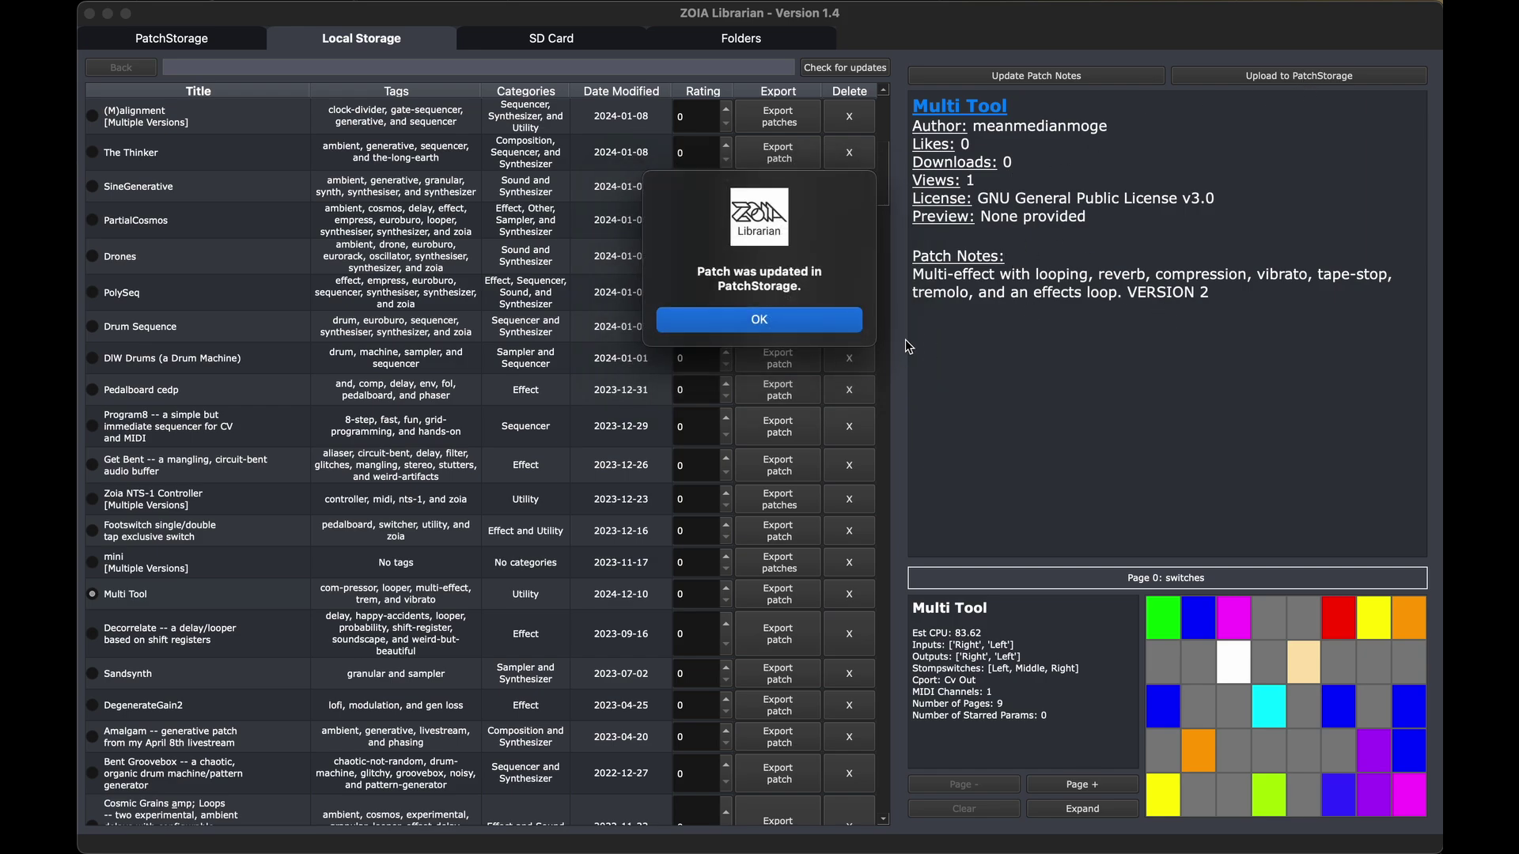
left_click(810, 318)
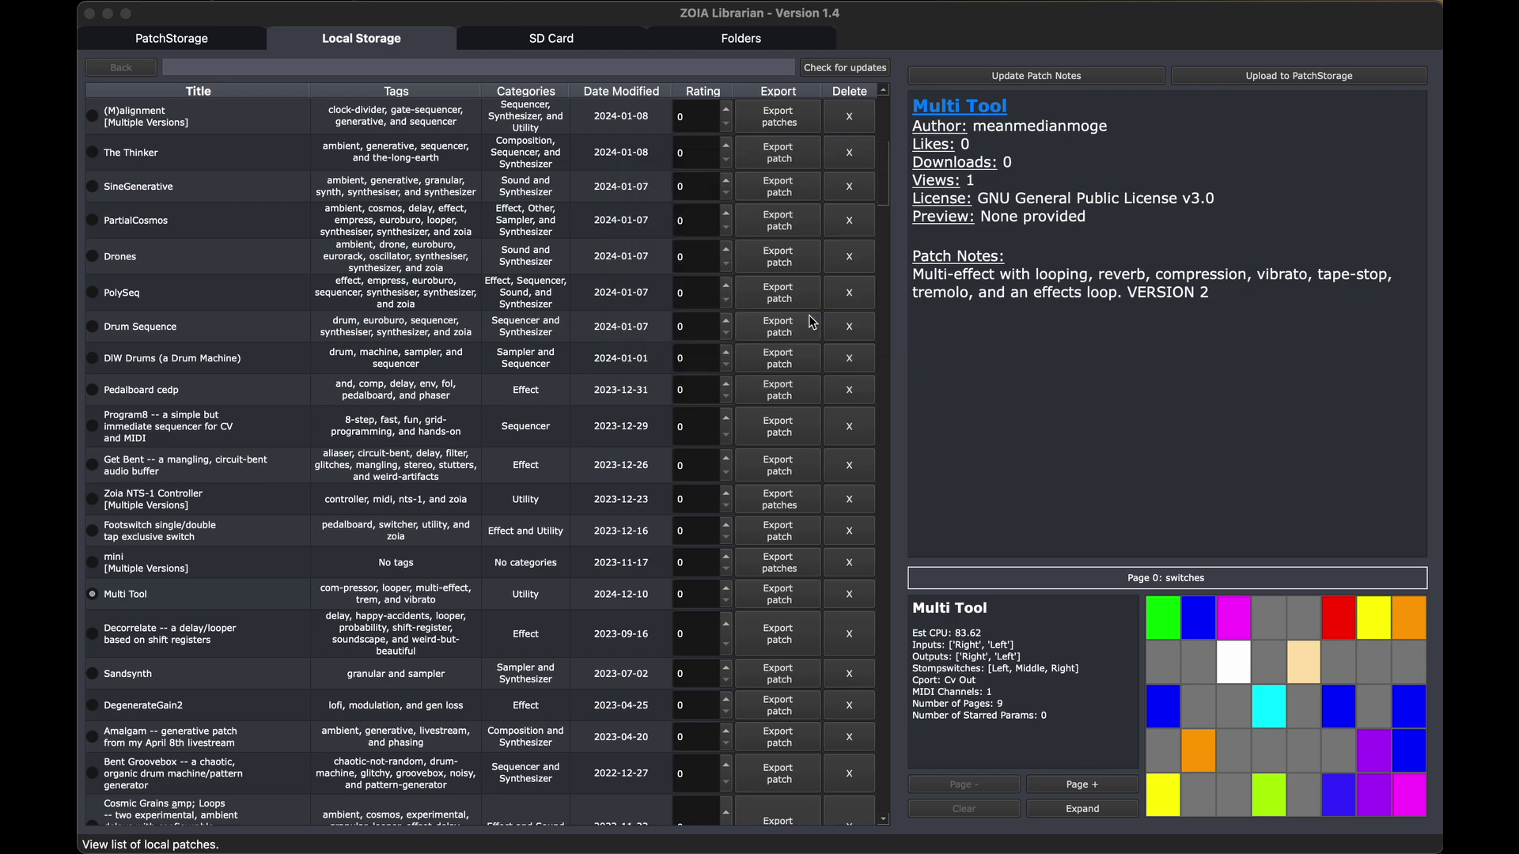
View Multi Tool's online PatchStorage listing and check its notes end with 'VERSION 2'
left_click(228, 44)
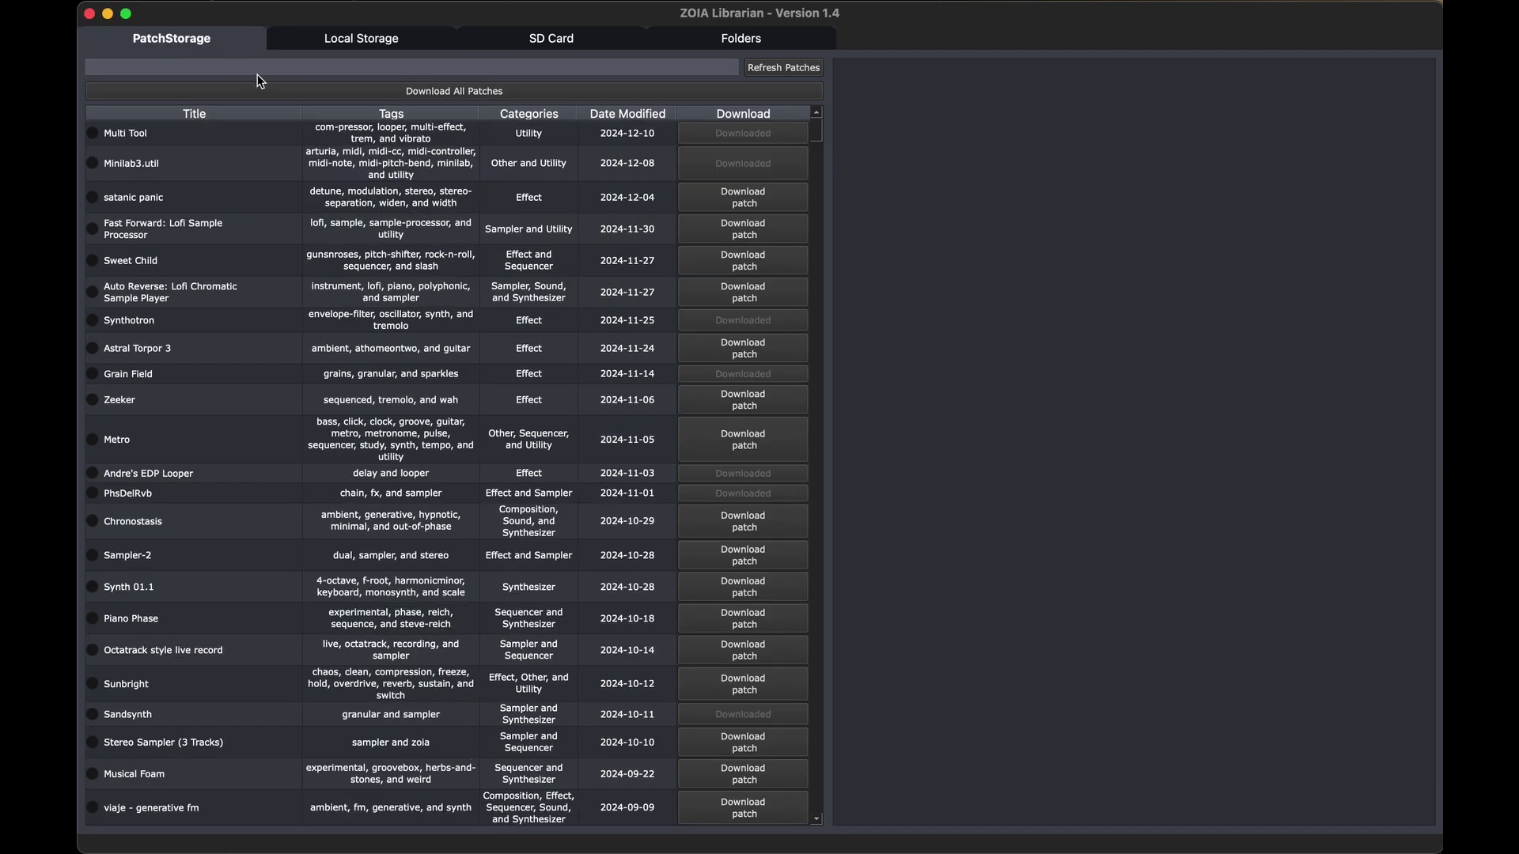
left_click(133, 136)
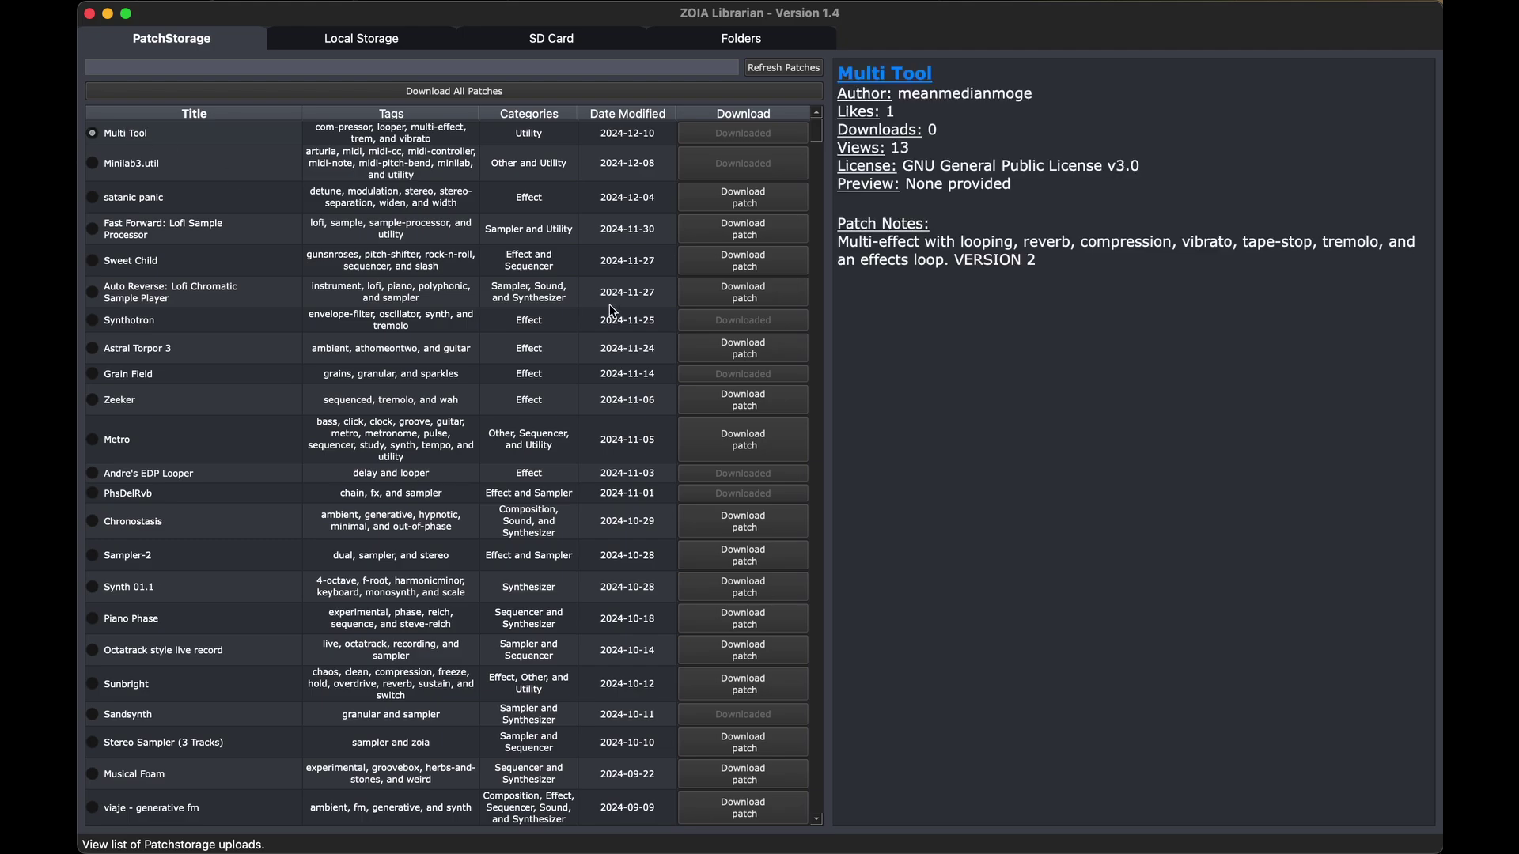
left_click_drag(1039, 261, 940, 263)
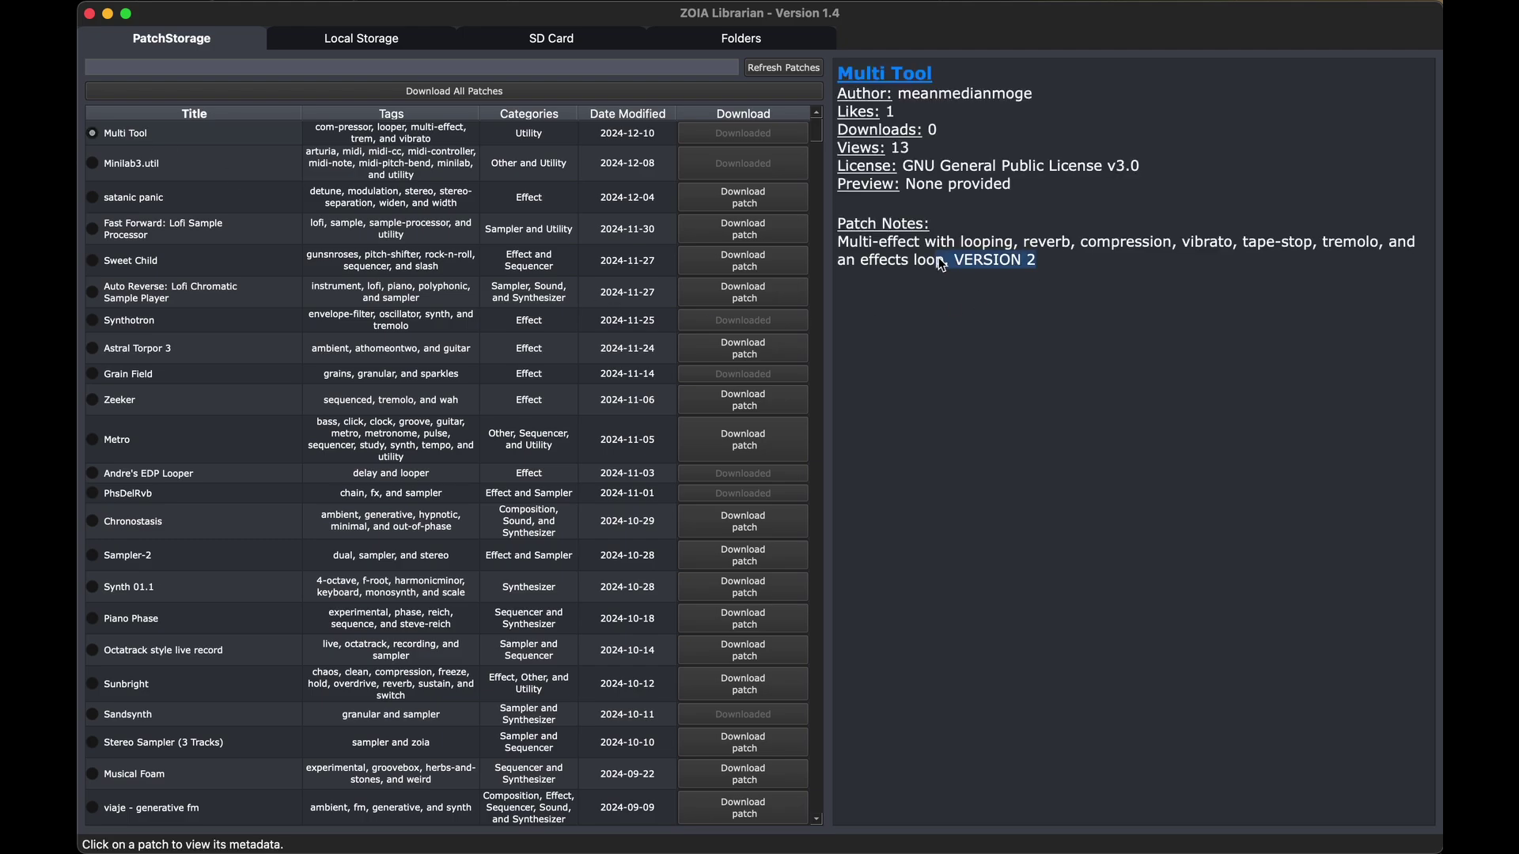
left_click(1042, 274)
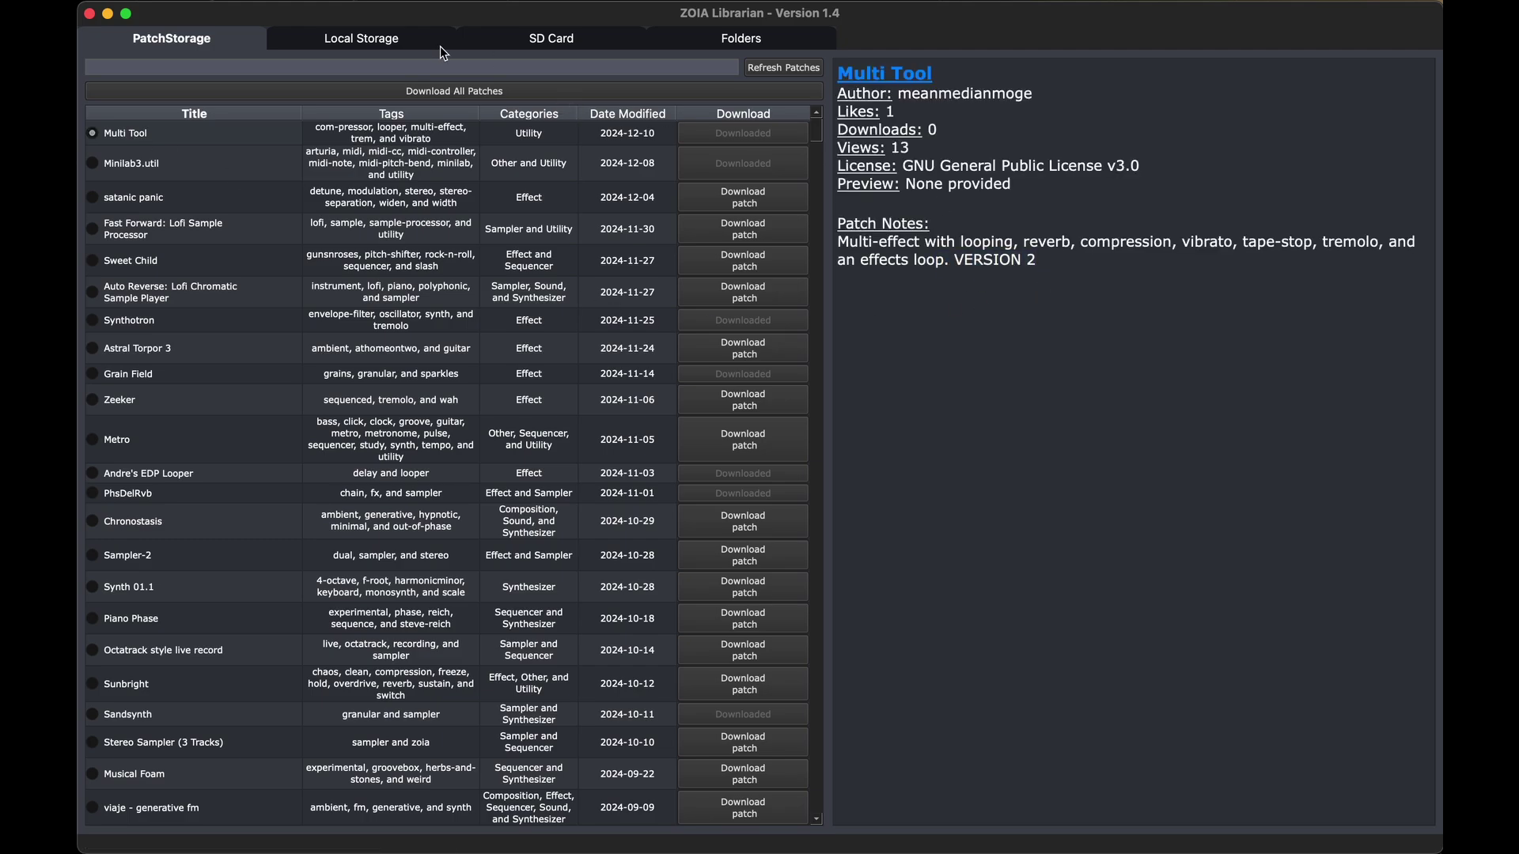
Select Decorrelate in Local Storage and attempt to upload it to PatchStorage
left_click(371, 40)
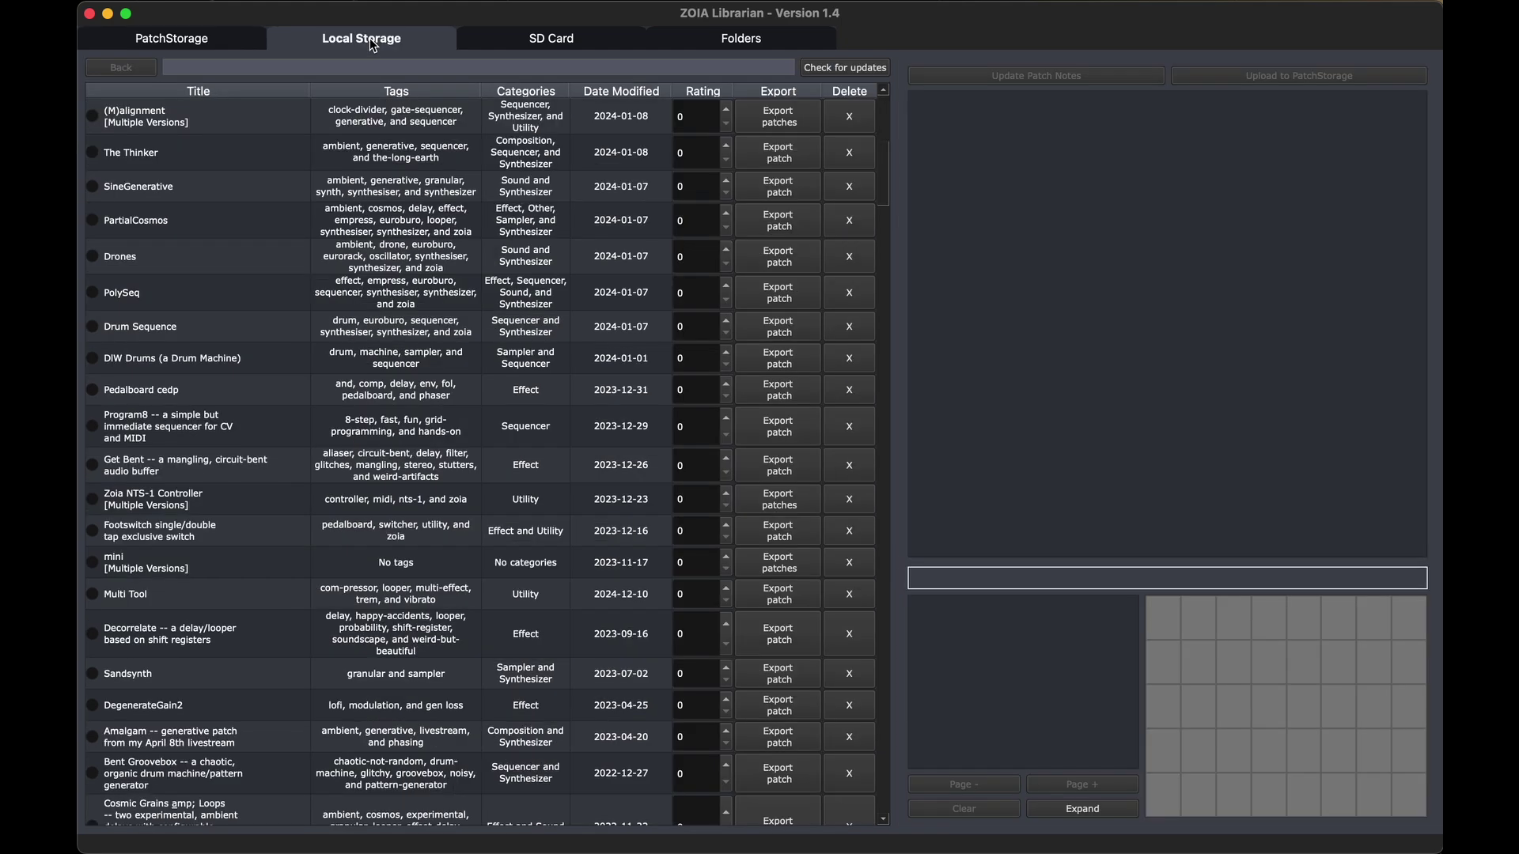
left_click(128, 595)
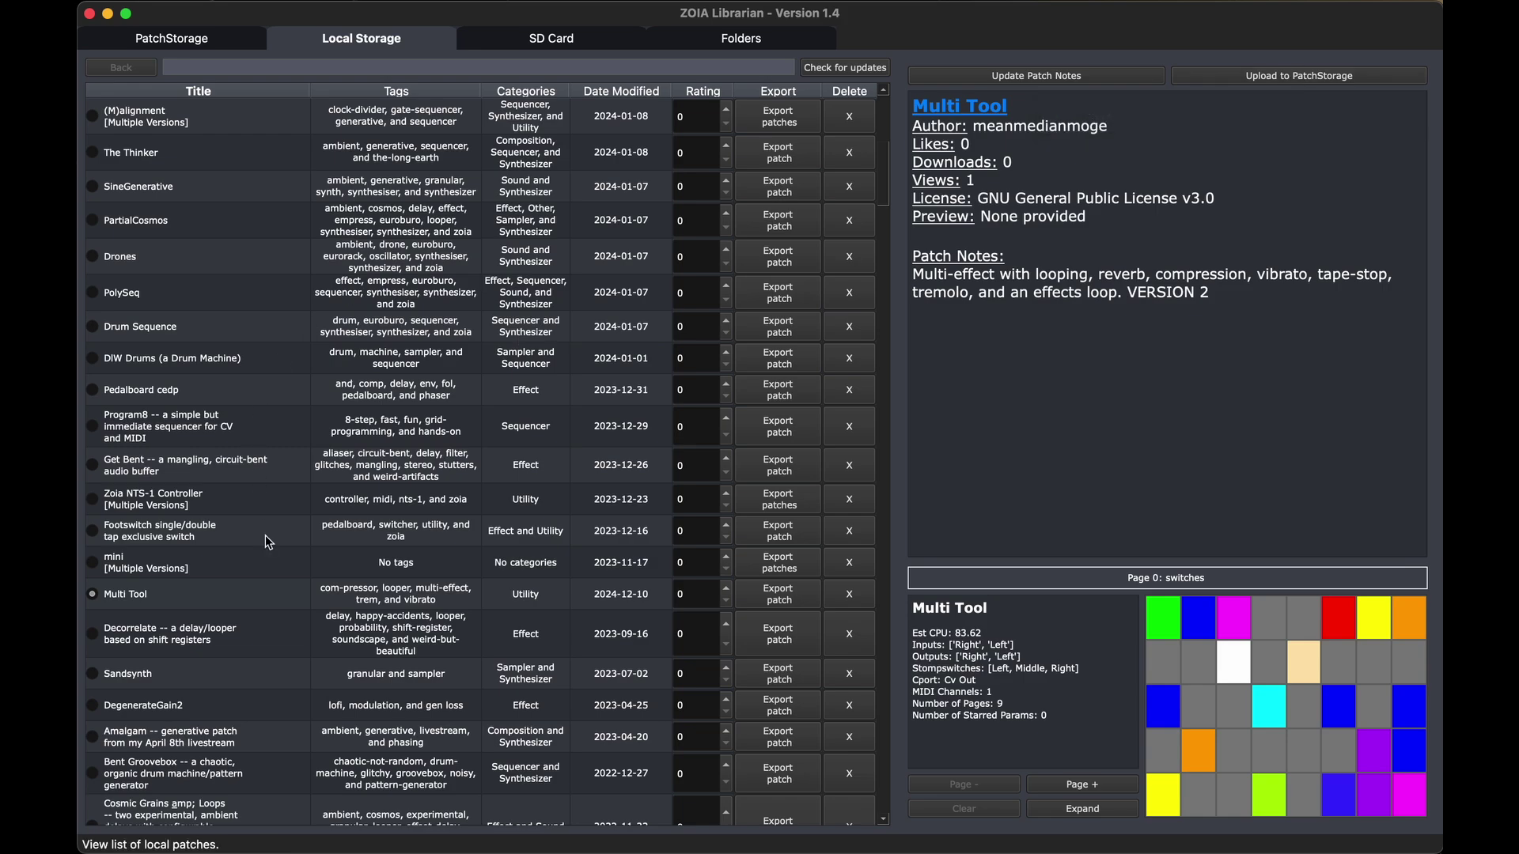
left_click(143, 631)
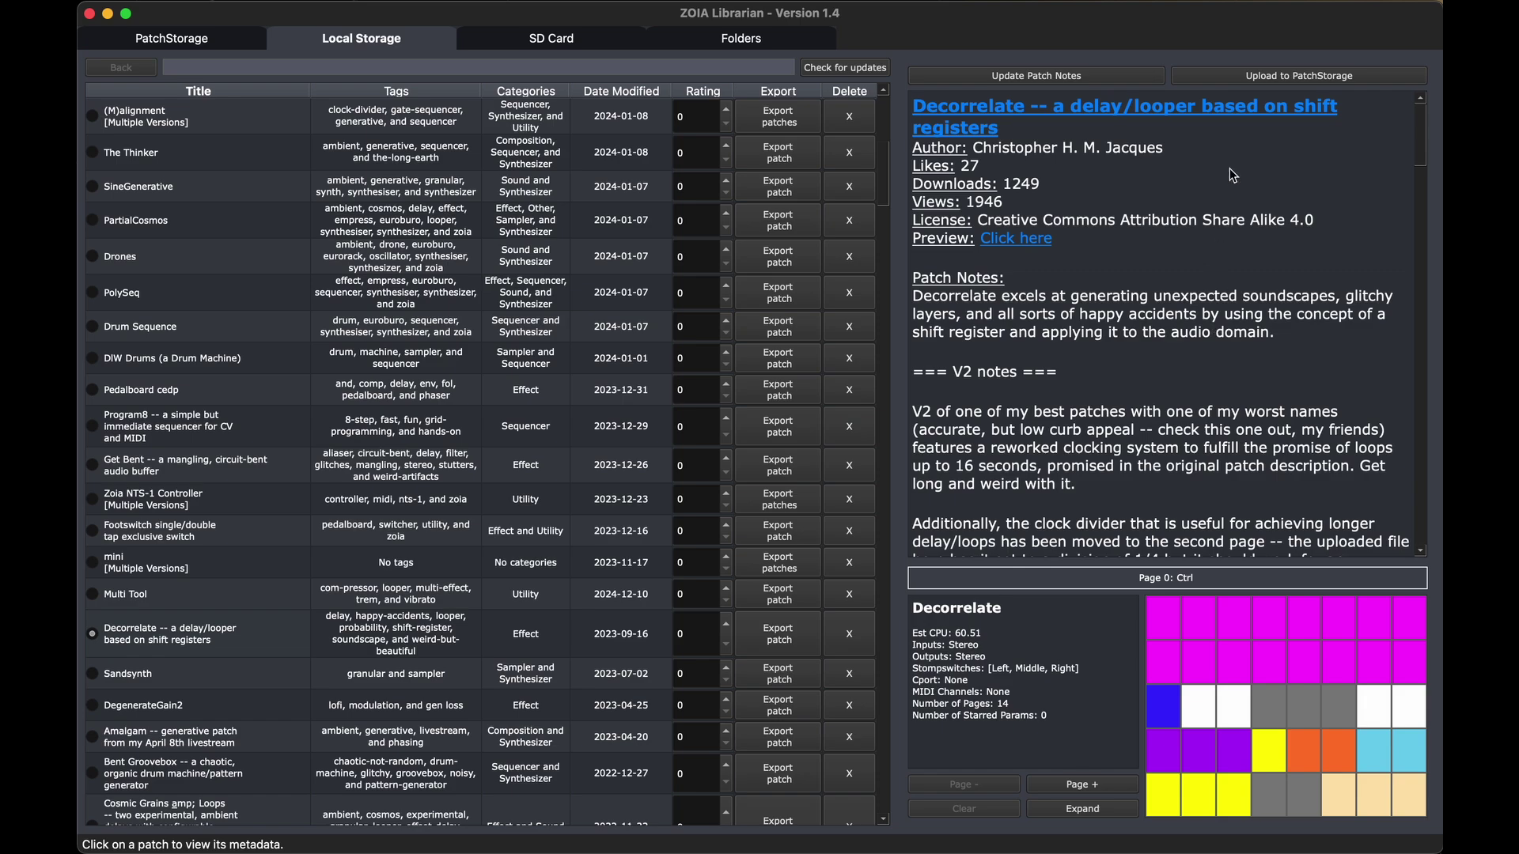
left_click(1275, 79)
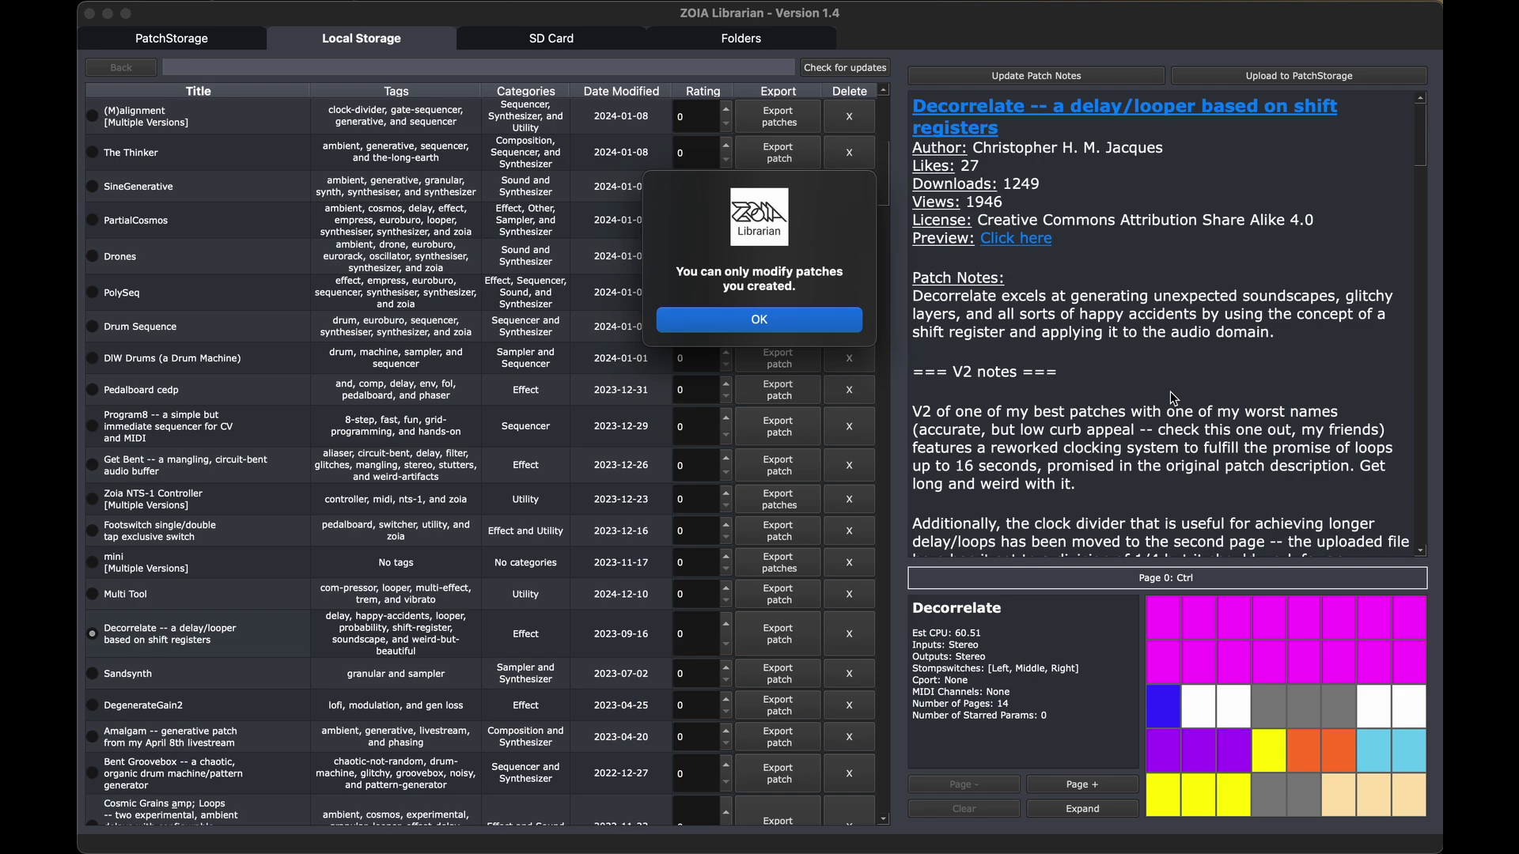
Close the warning and show Decorrelate's metadata: Creative Commons licence, 14 pages, est CPU 60.51
left_click(807, 320)
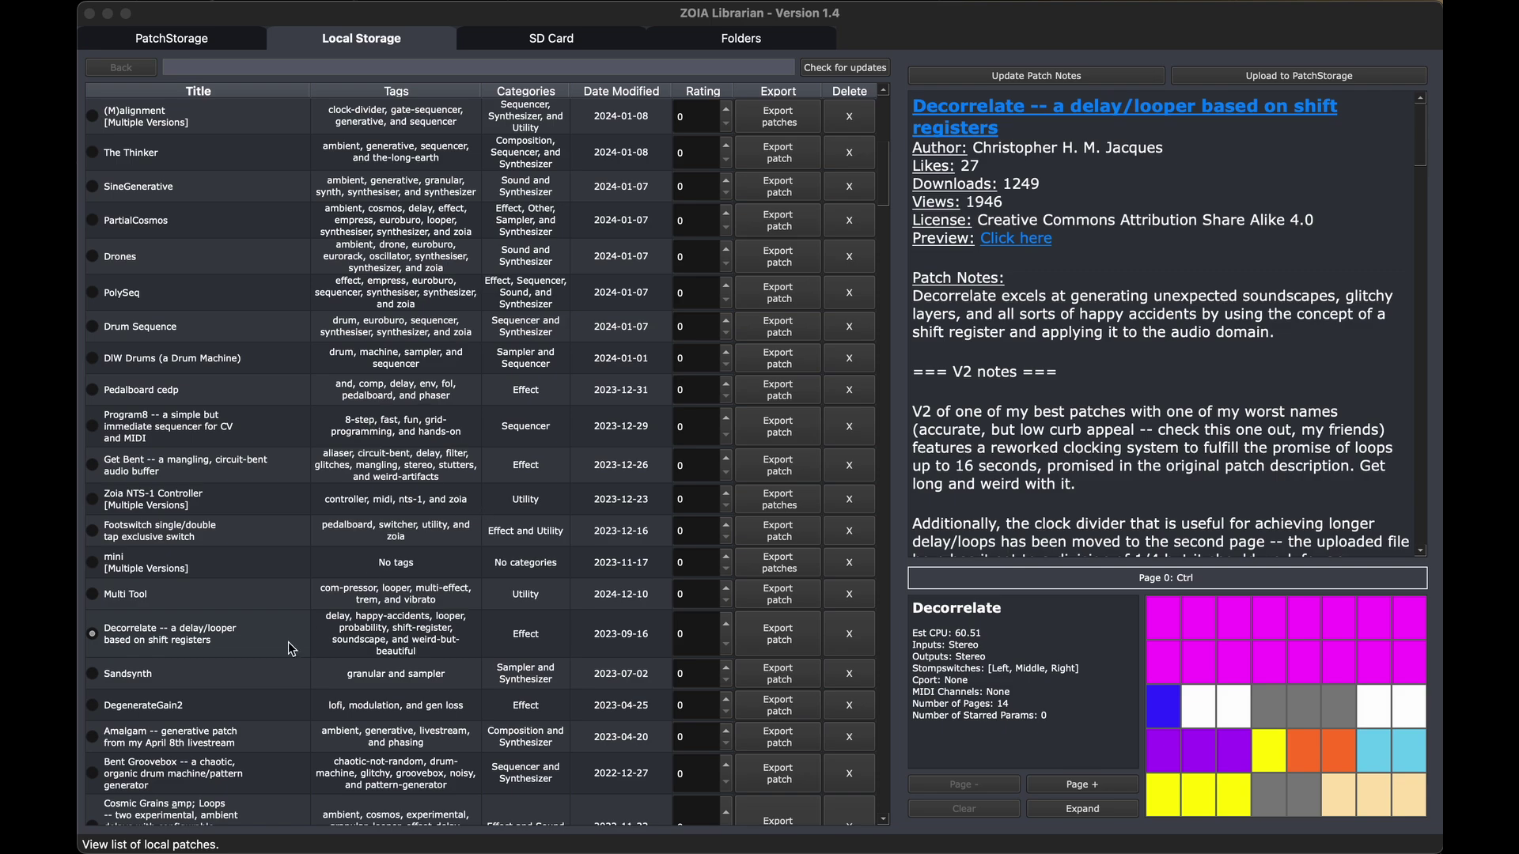
left_click(130, 595)
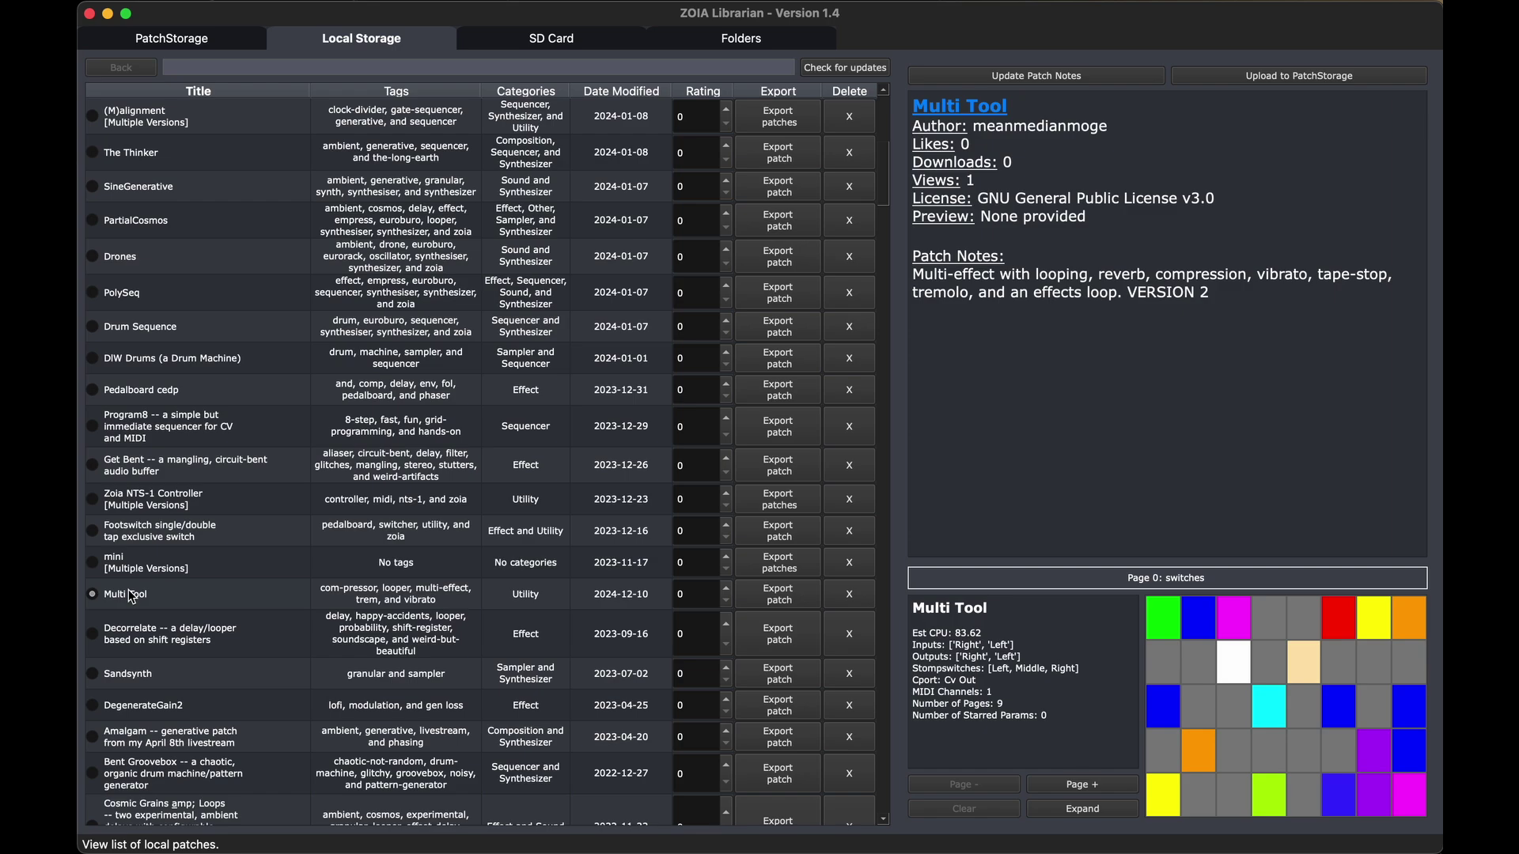
left_click(155, 637)
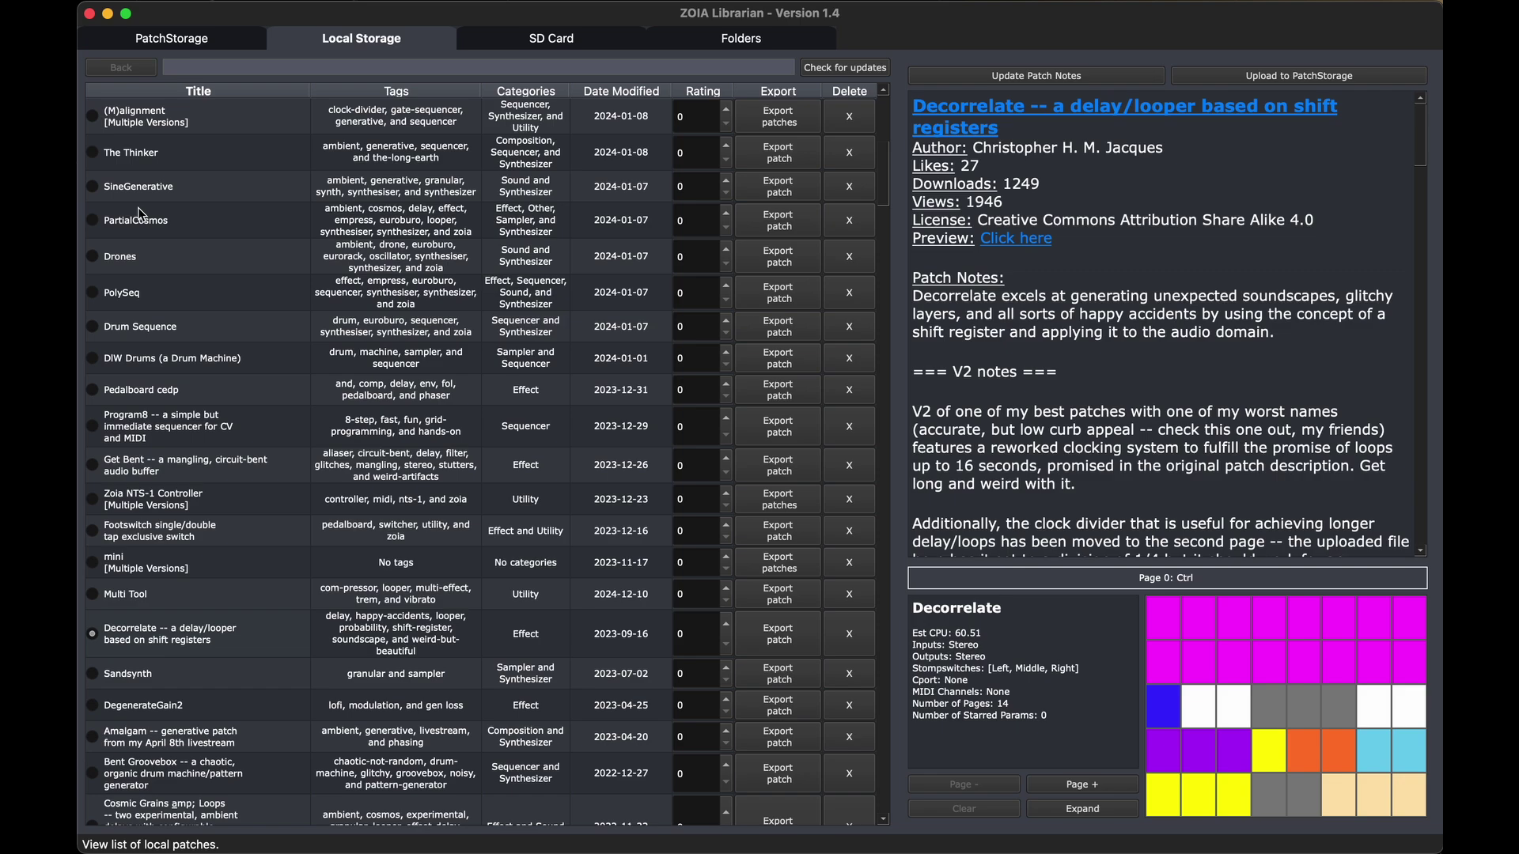
In PatchStorage, scroll to the 2020-03 patches and show Frost Piano's listing (1101 downloads)
scroll(107, 130, "up", 5)
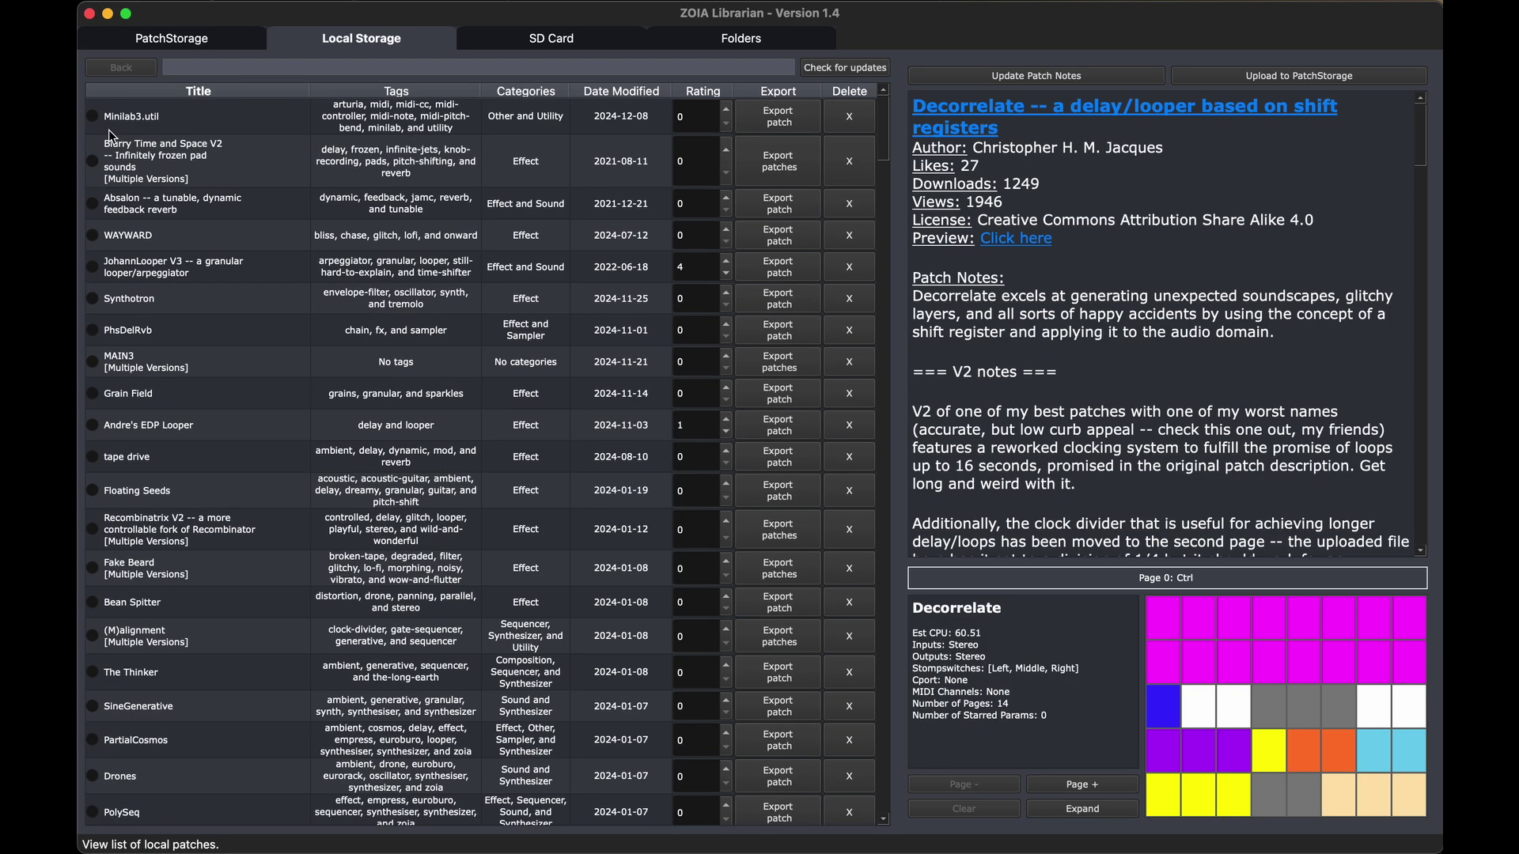
left_click(235, 38)
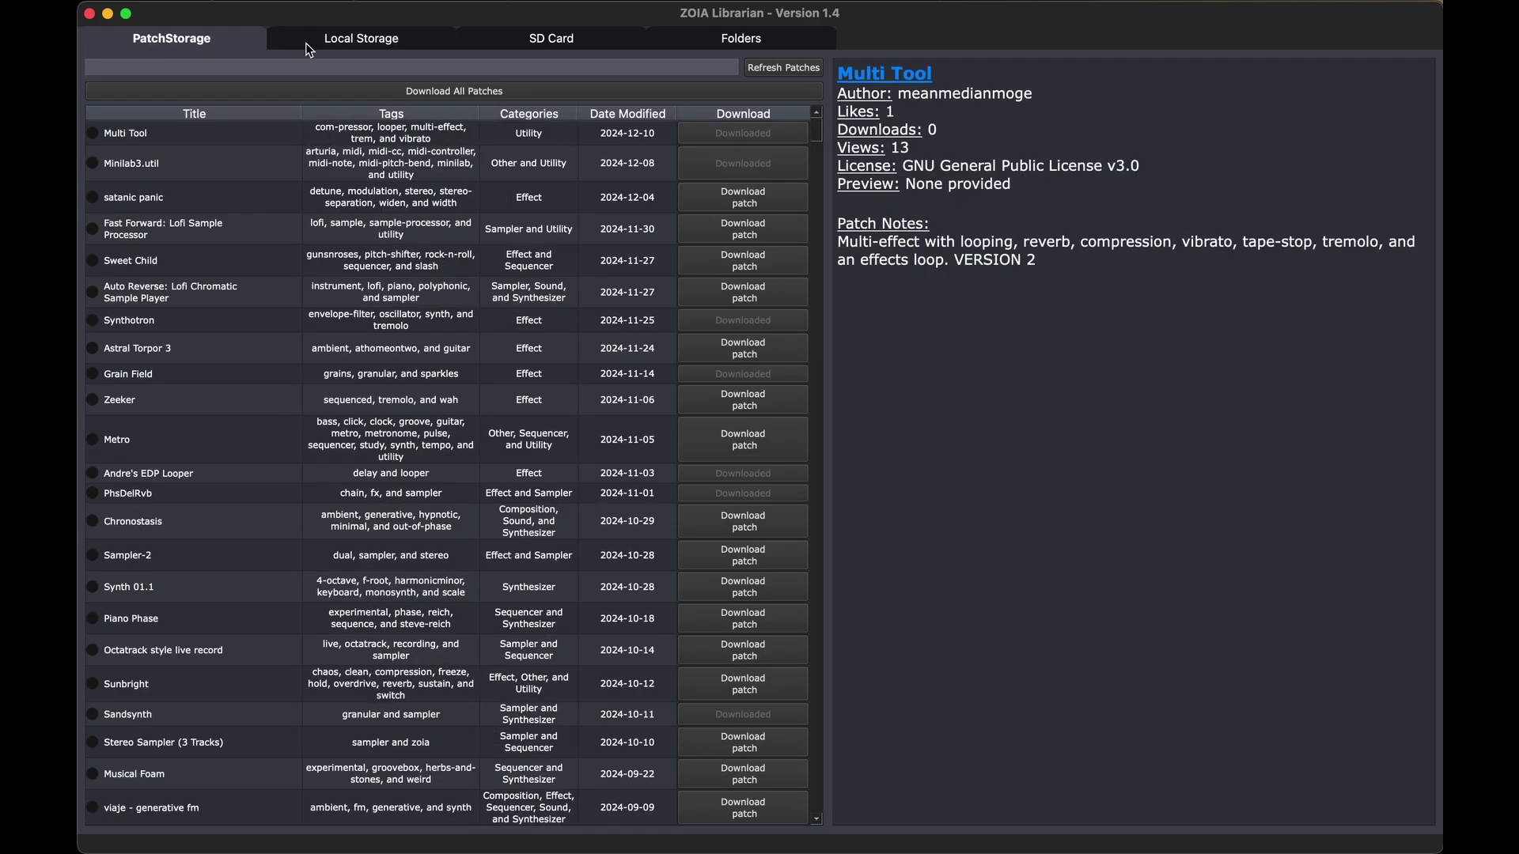
scroll(125, 468, "down", 20)
scroll(127, 475, "up", 15)
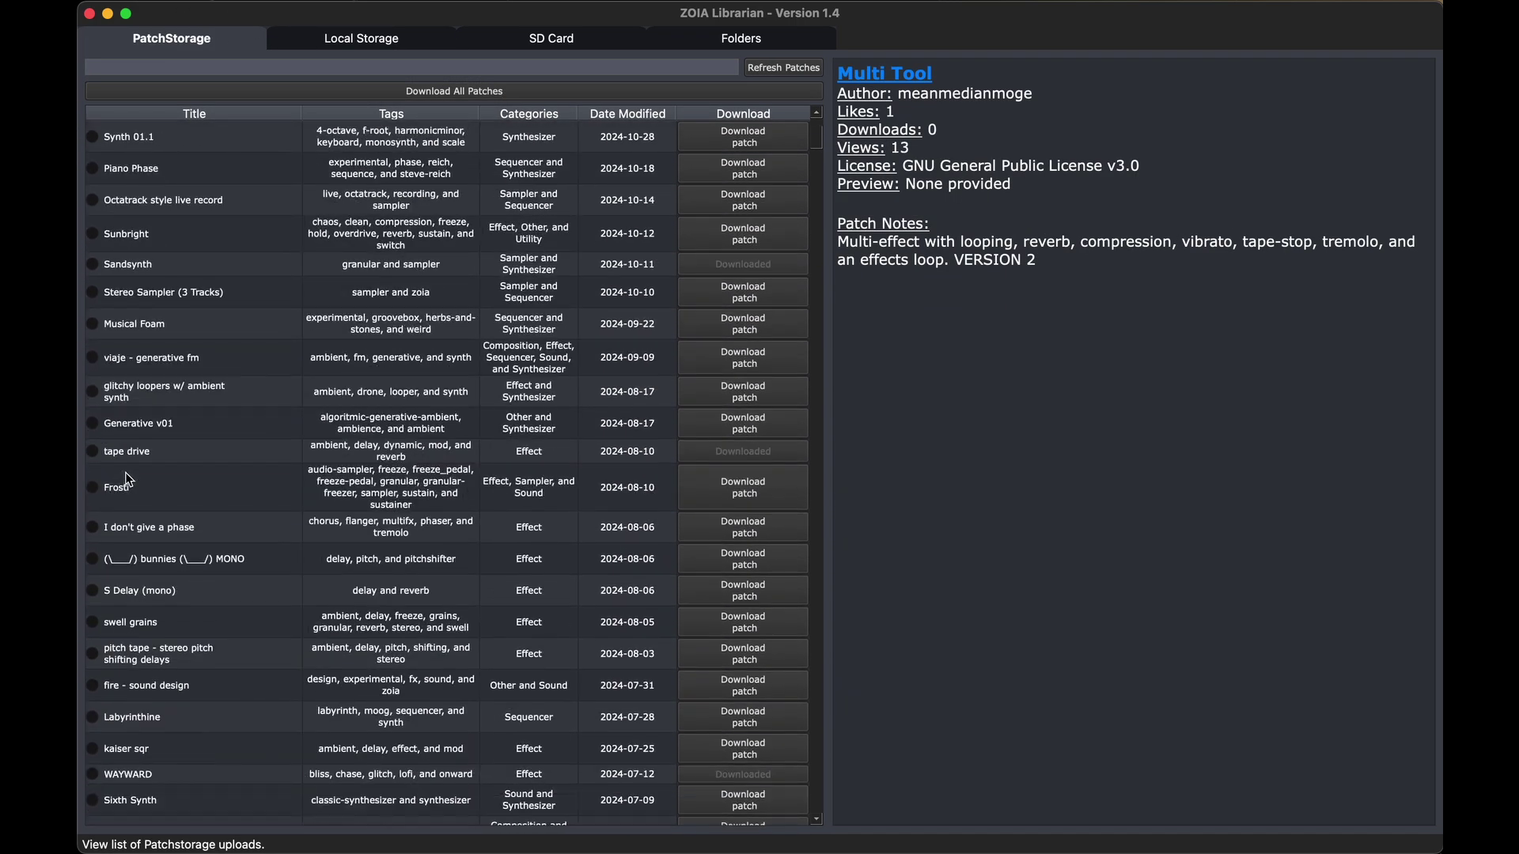
scroll(129, 478, "down", 20)
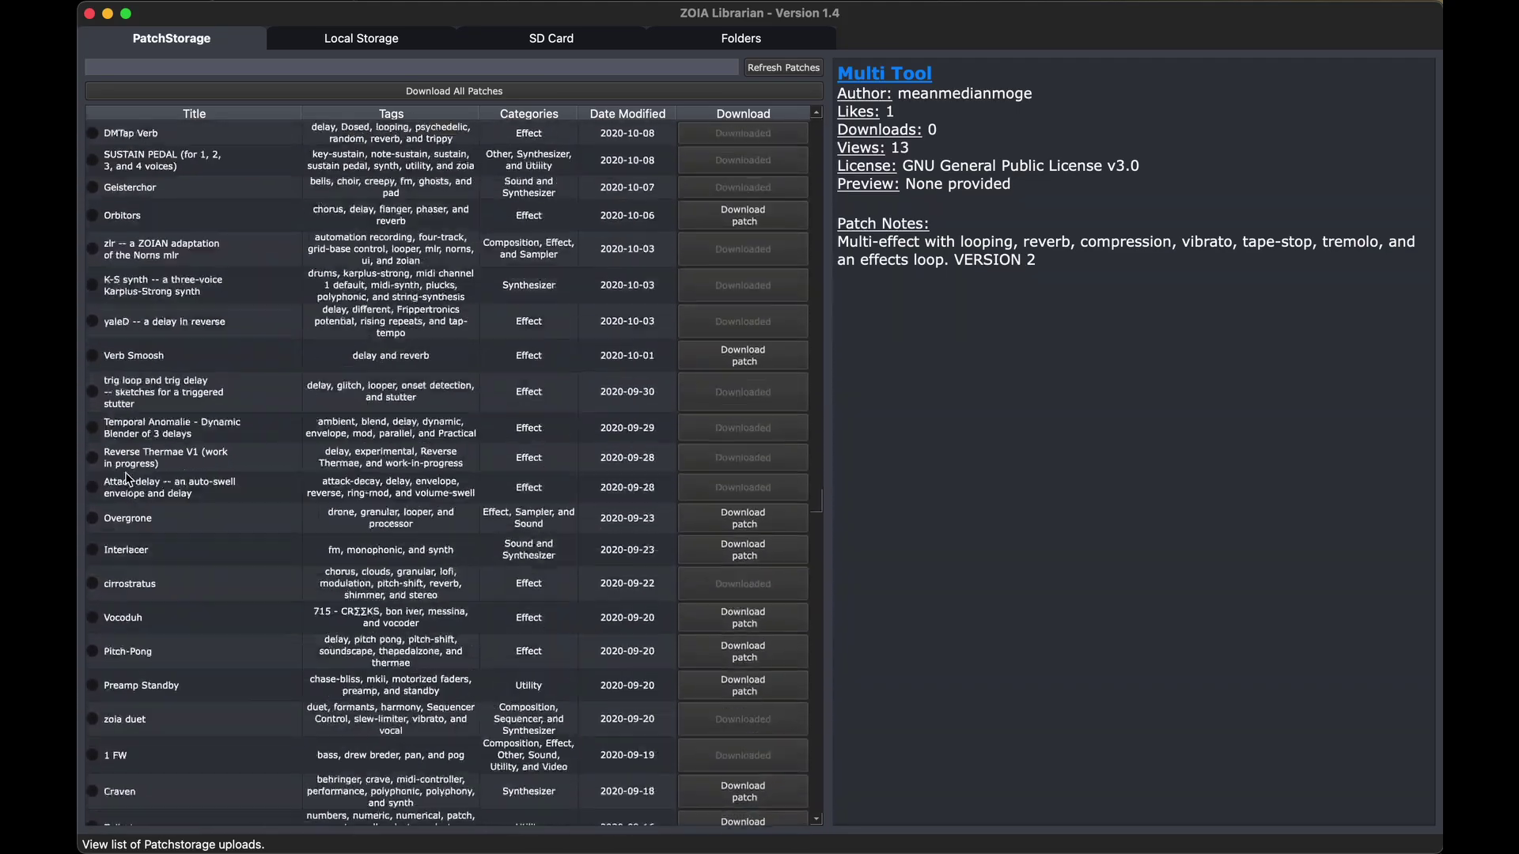
scroll(126, 478, "down", 20)
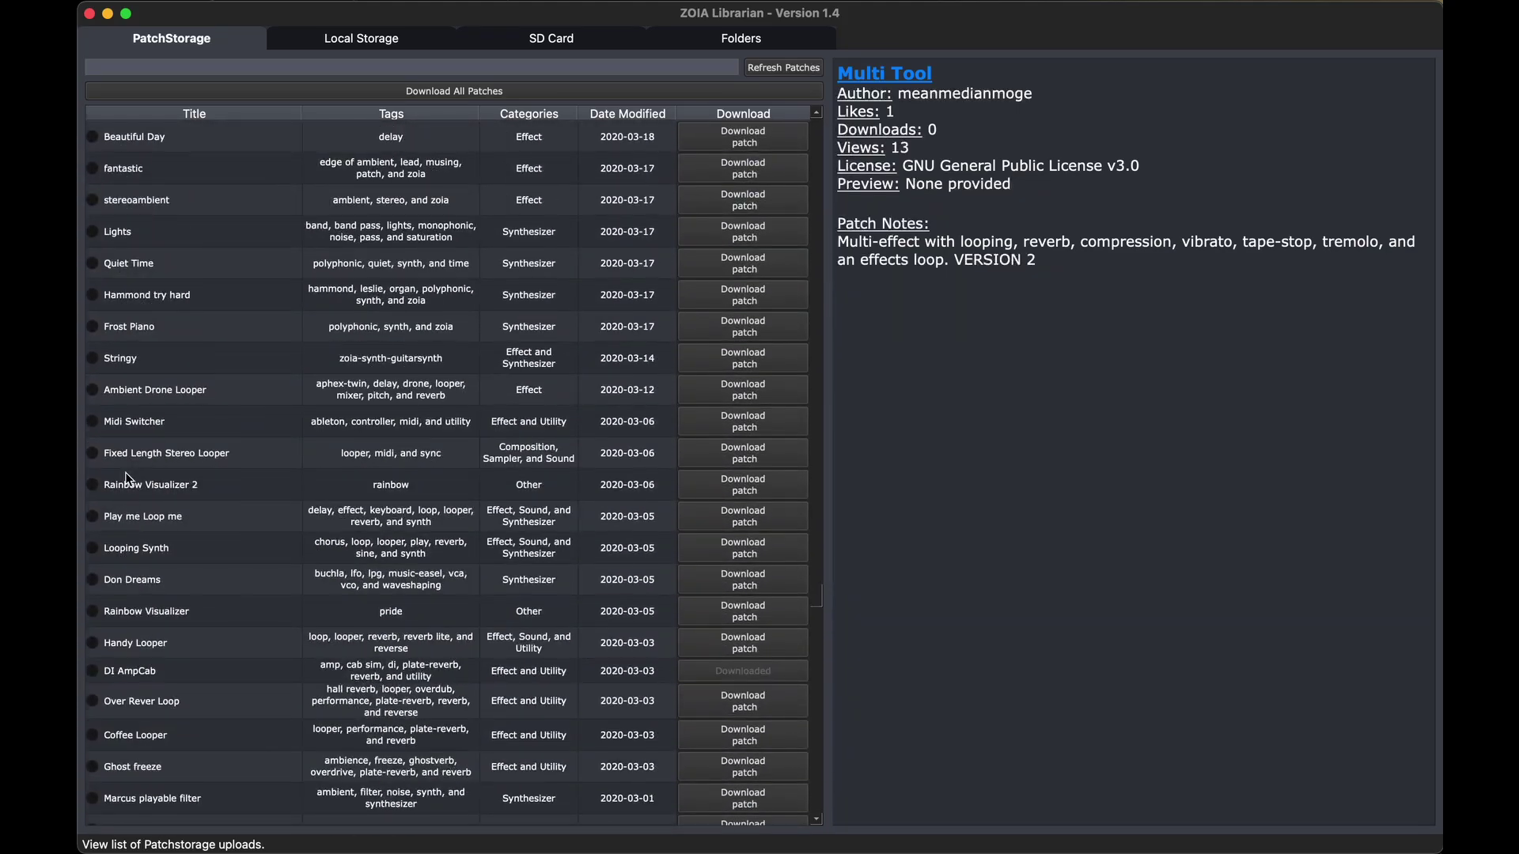
left_click(146, 333)
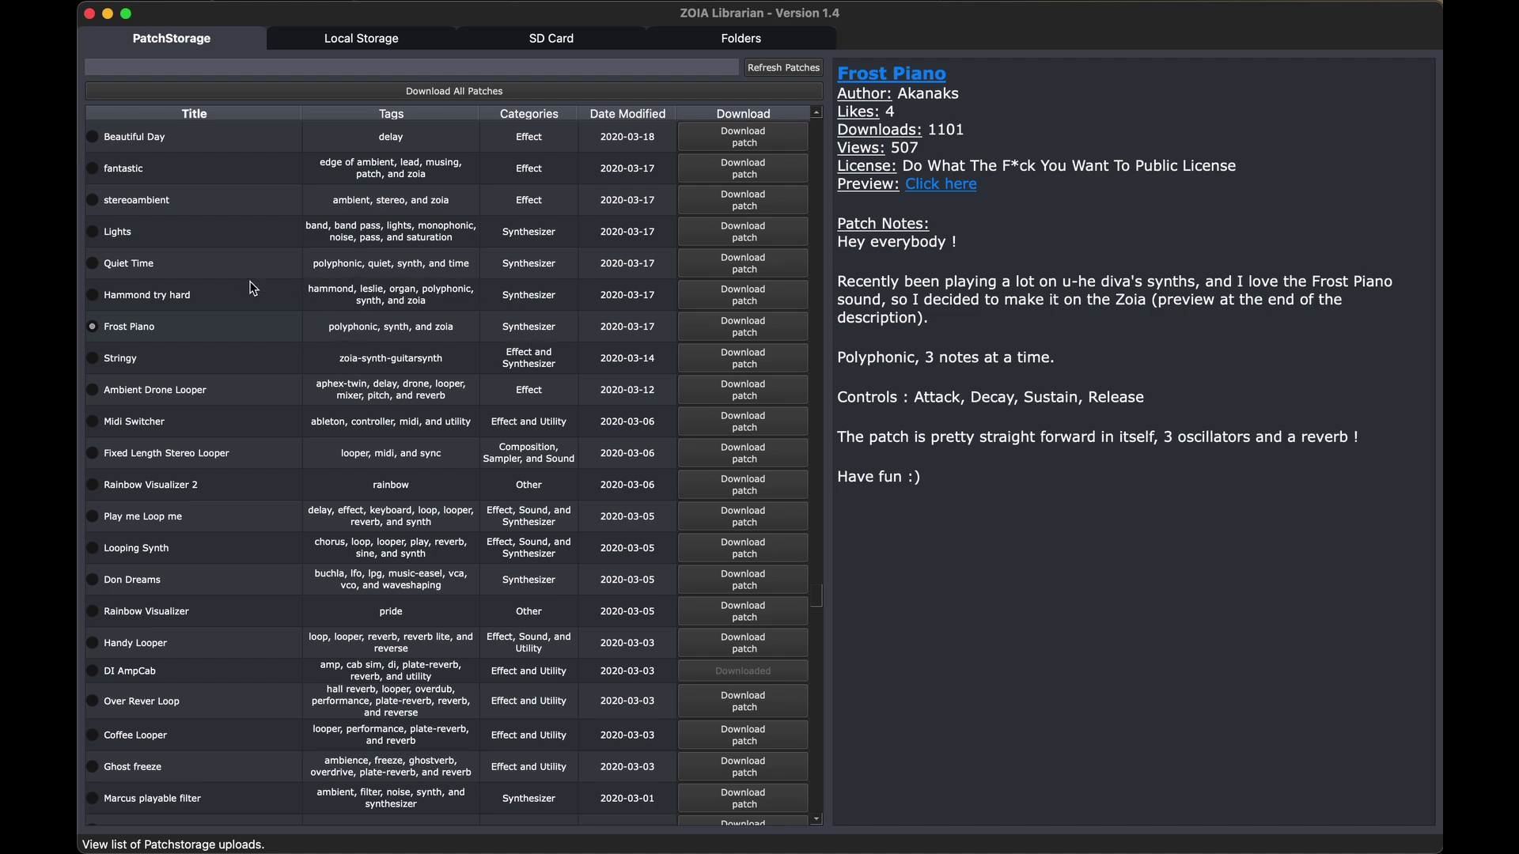
Download Frost Piano and show it in Local Storage: 5 pages, est CPU 63.52
left_click(734, 320)
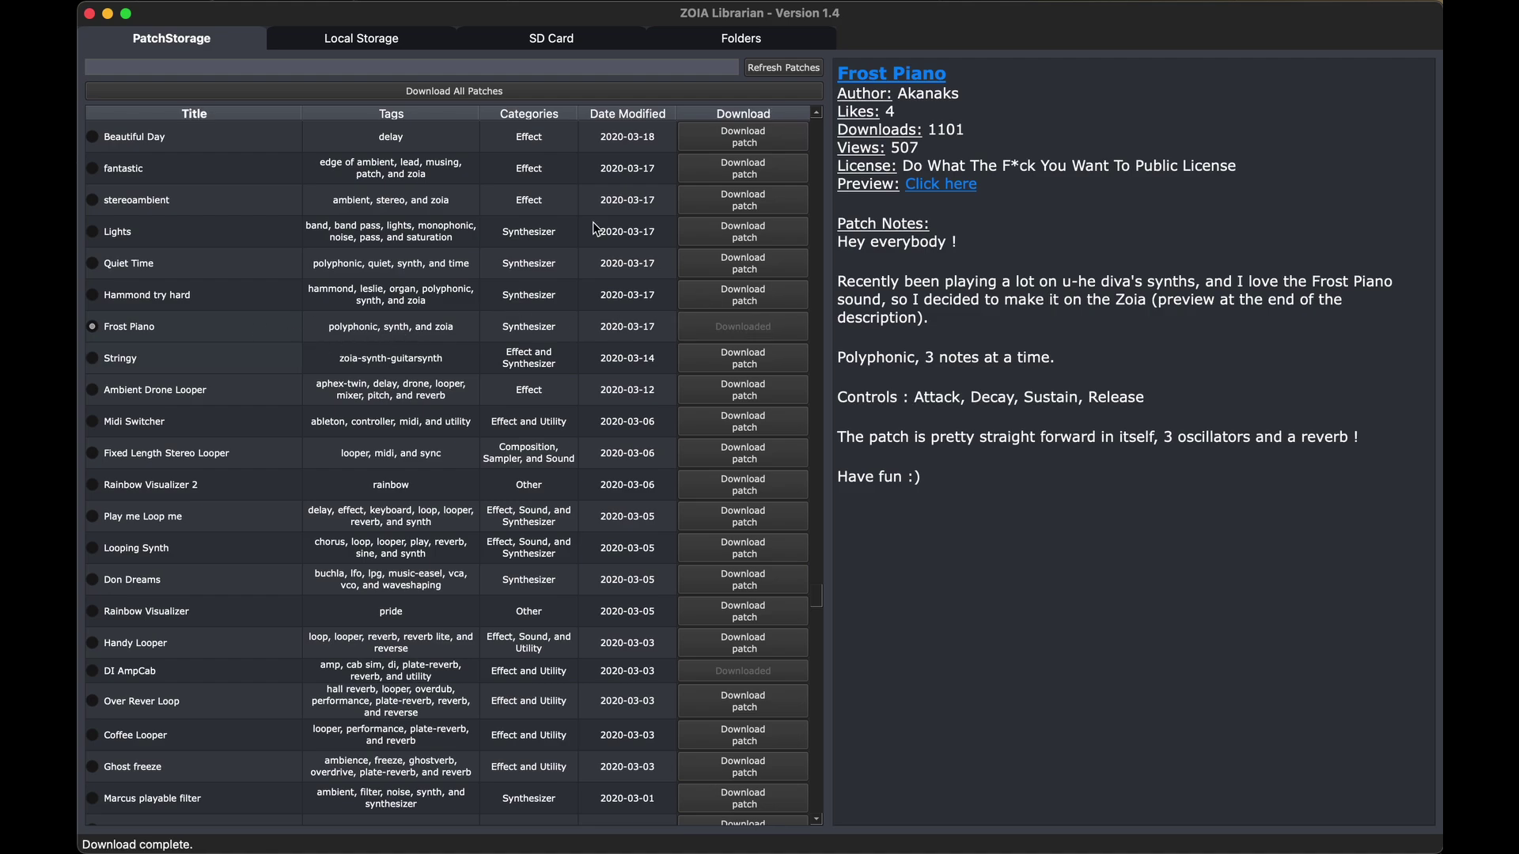
left_click(372, 44)
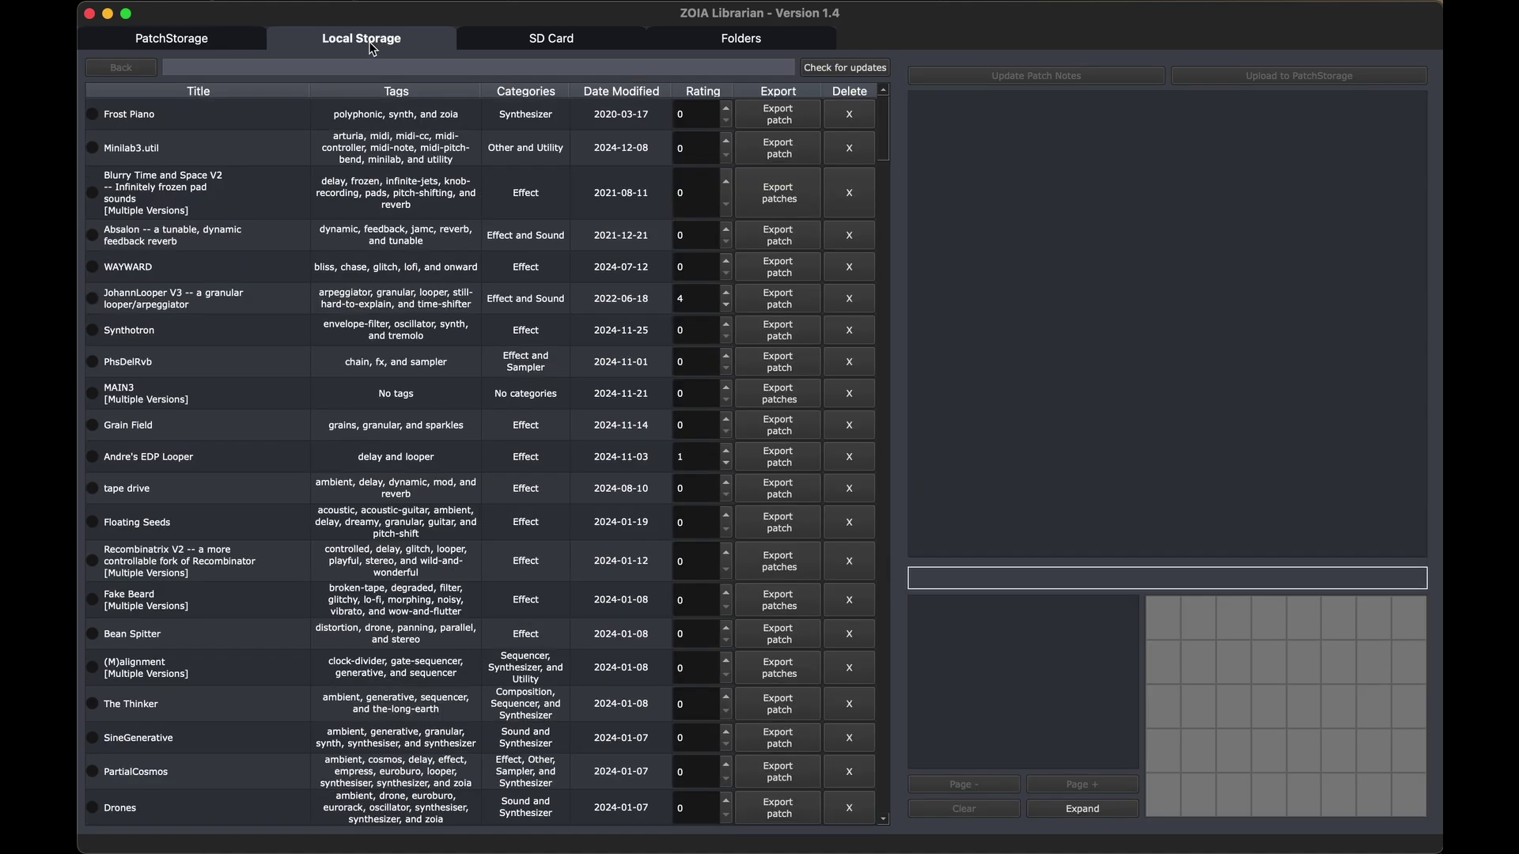
left_click(122, 115)
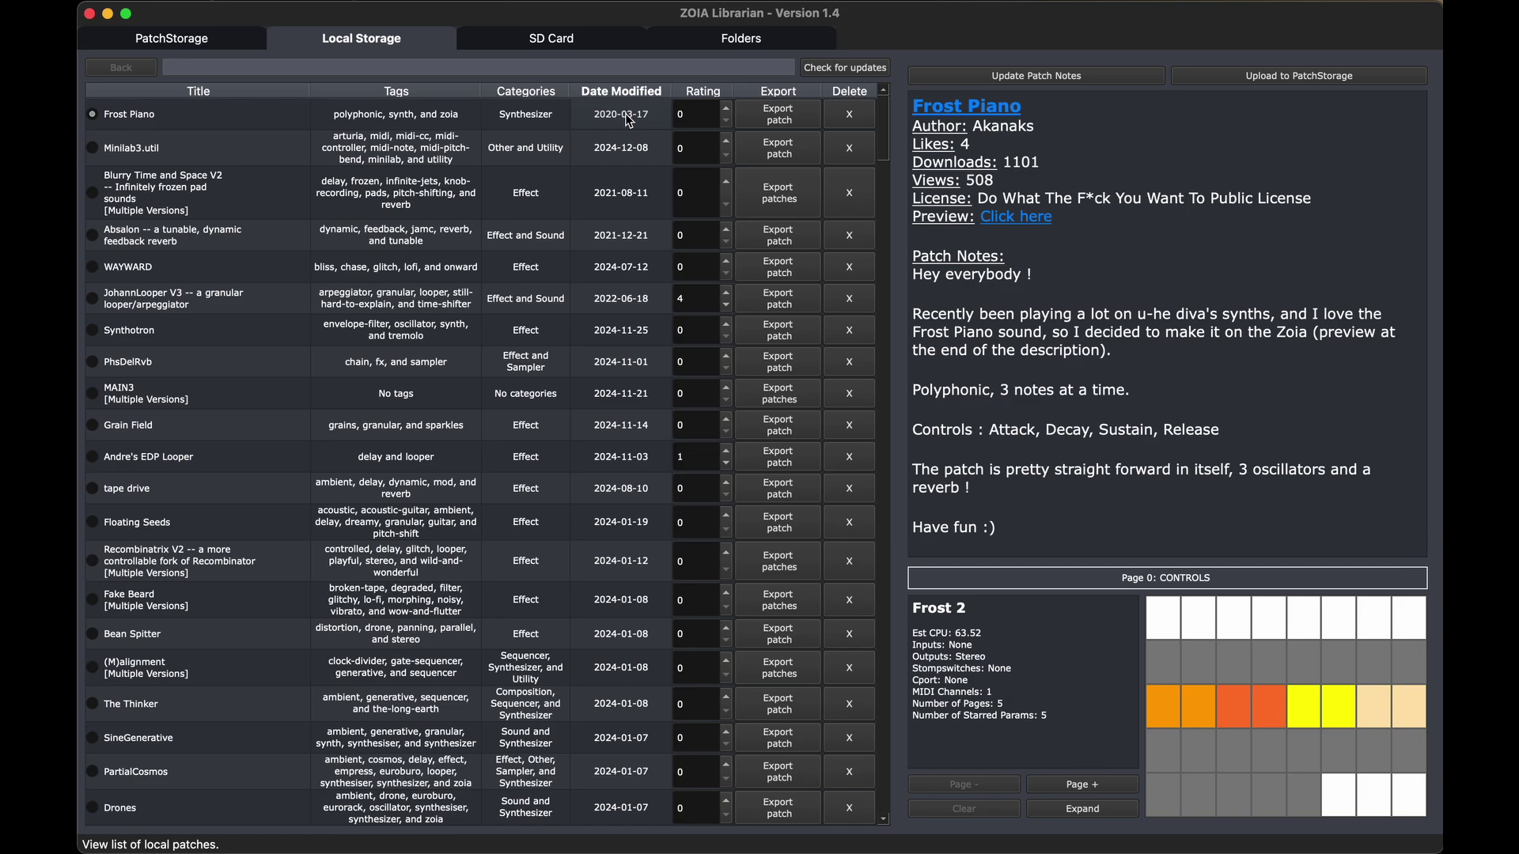
Export Frost Piano to slot 30 on the SD card
left_click(566, 35)
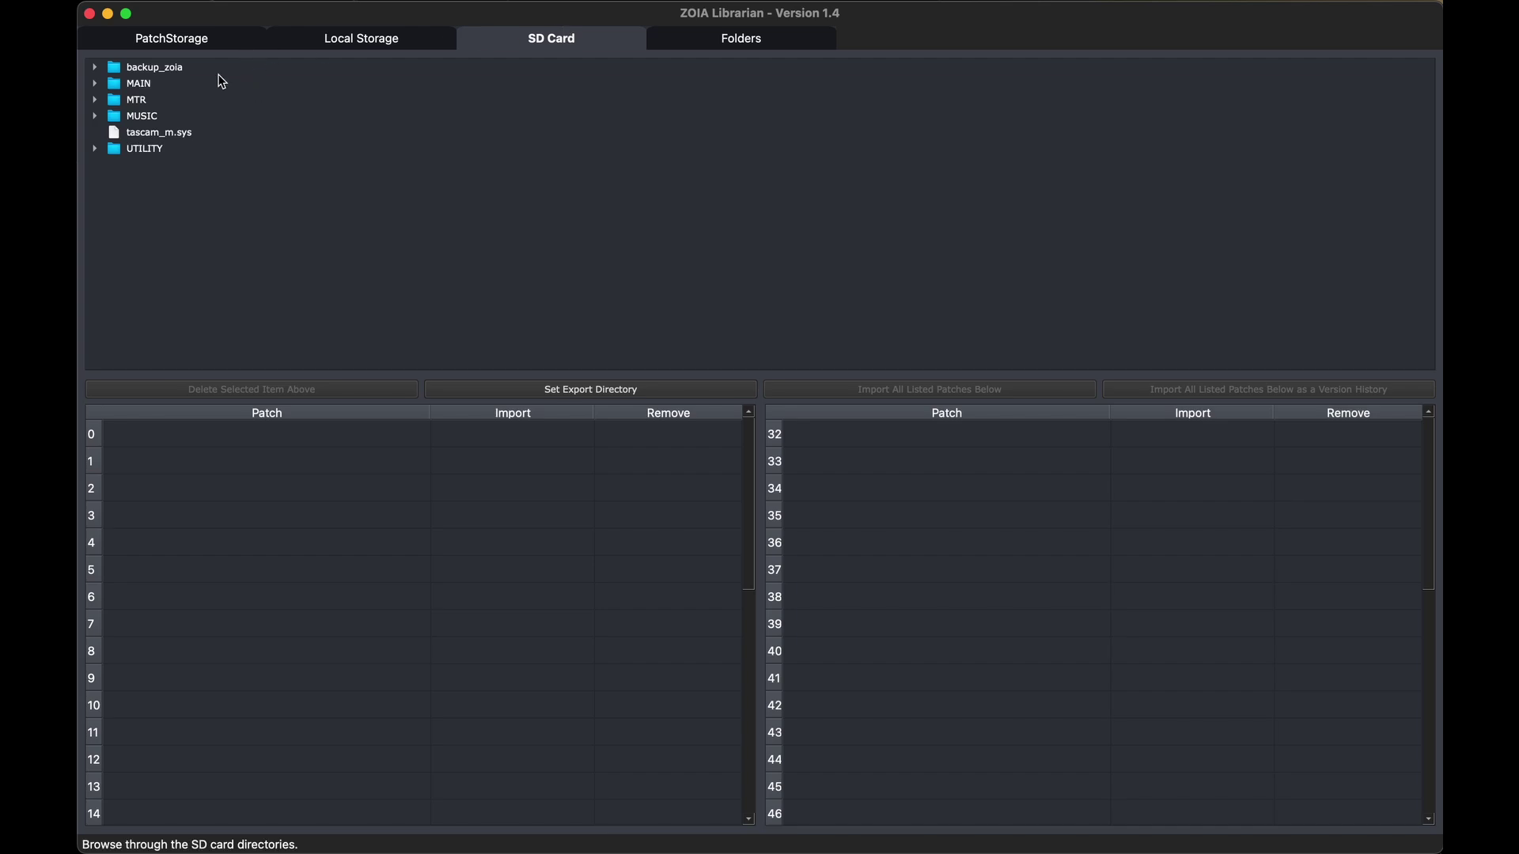
left_click(350, 36)
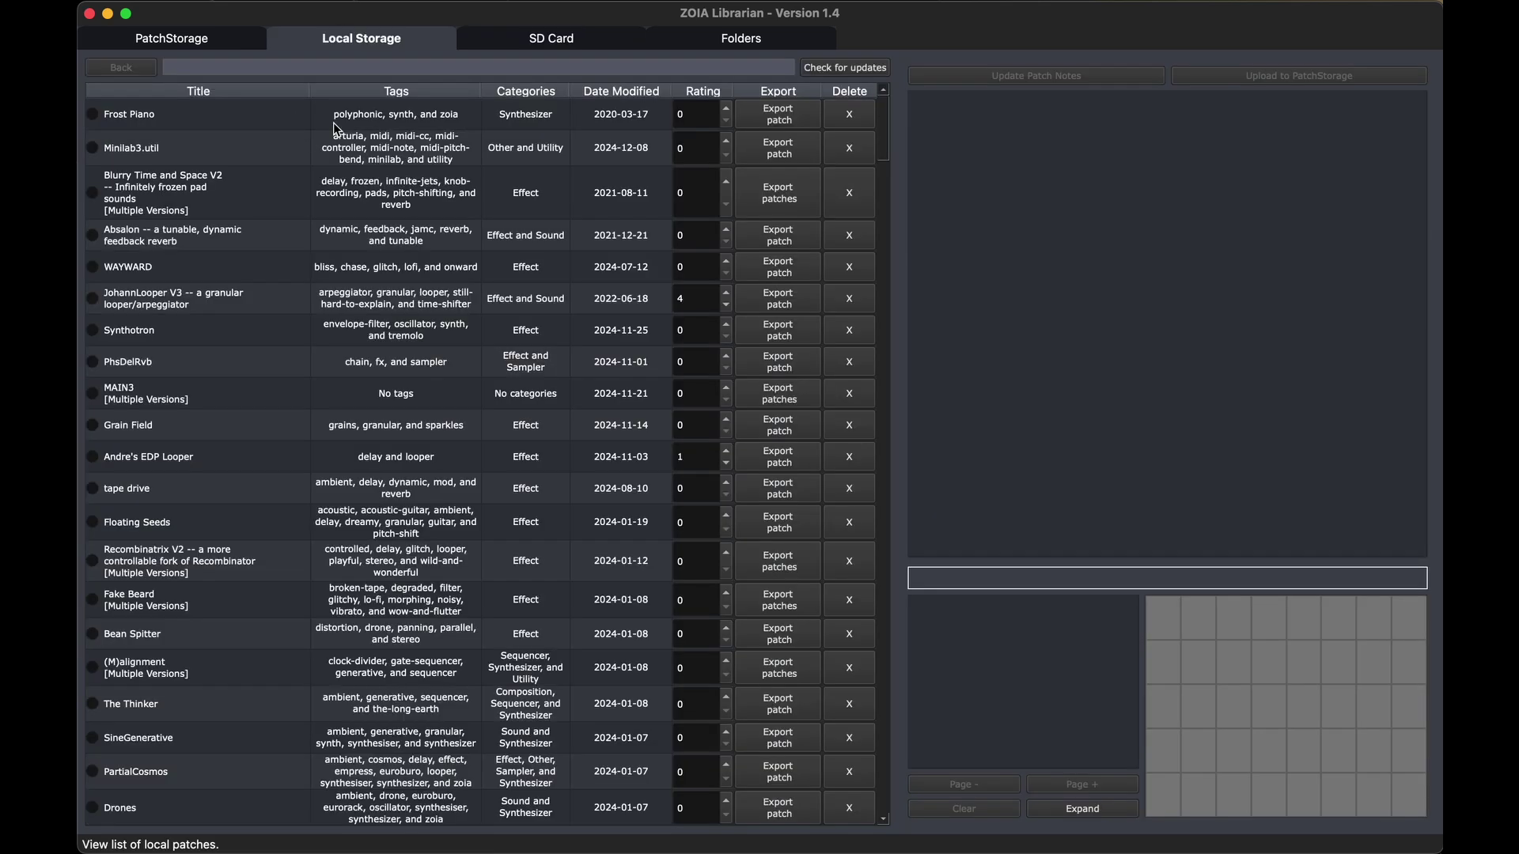
left_click(152, 115)
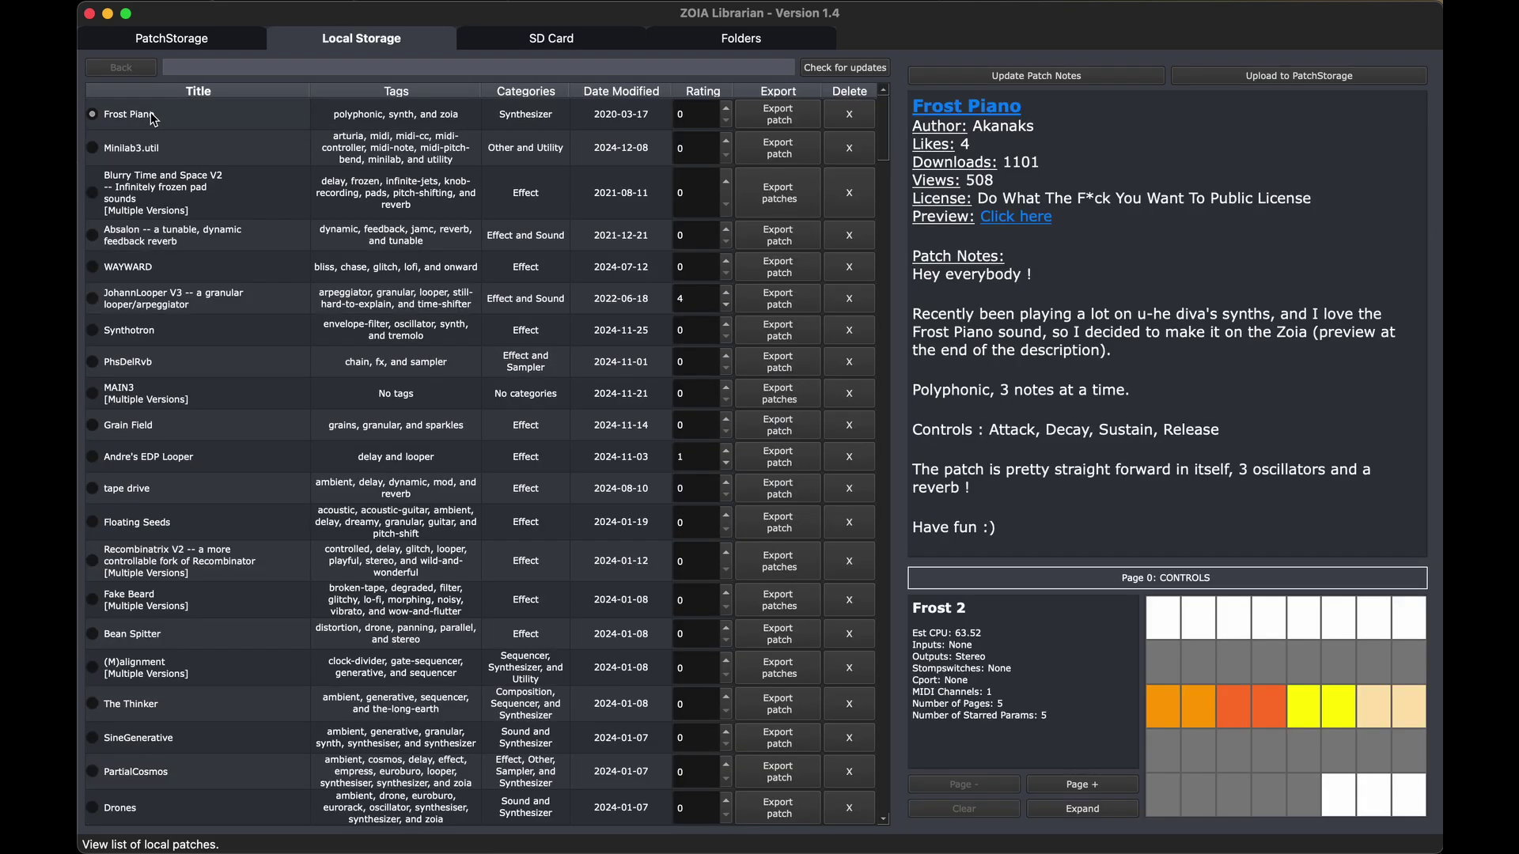
left_click(771, 108)
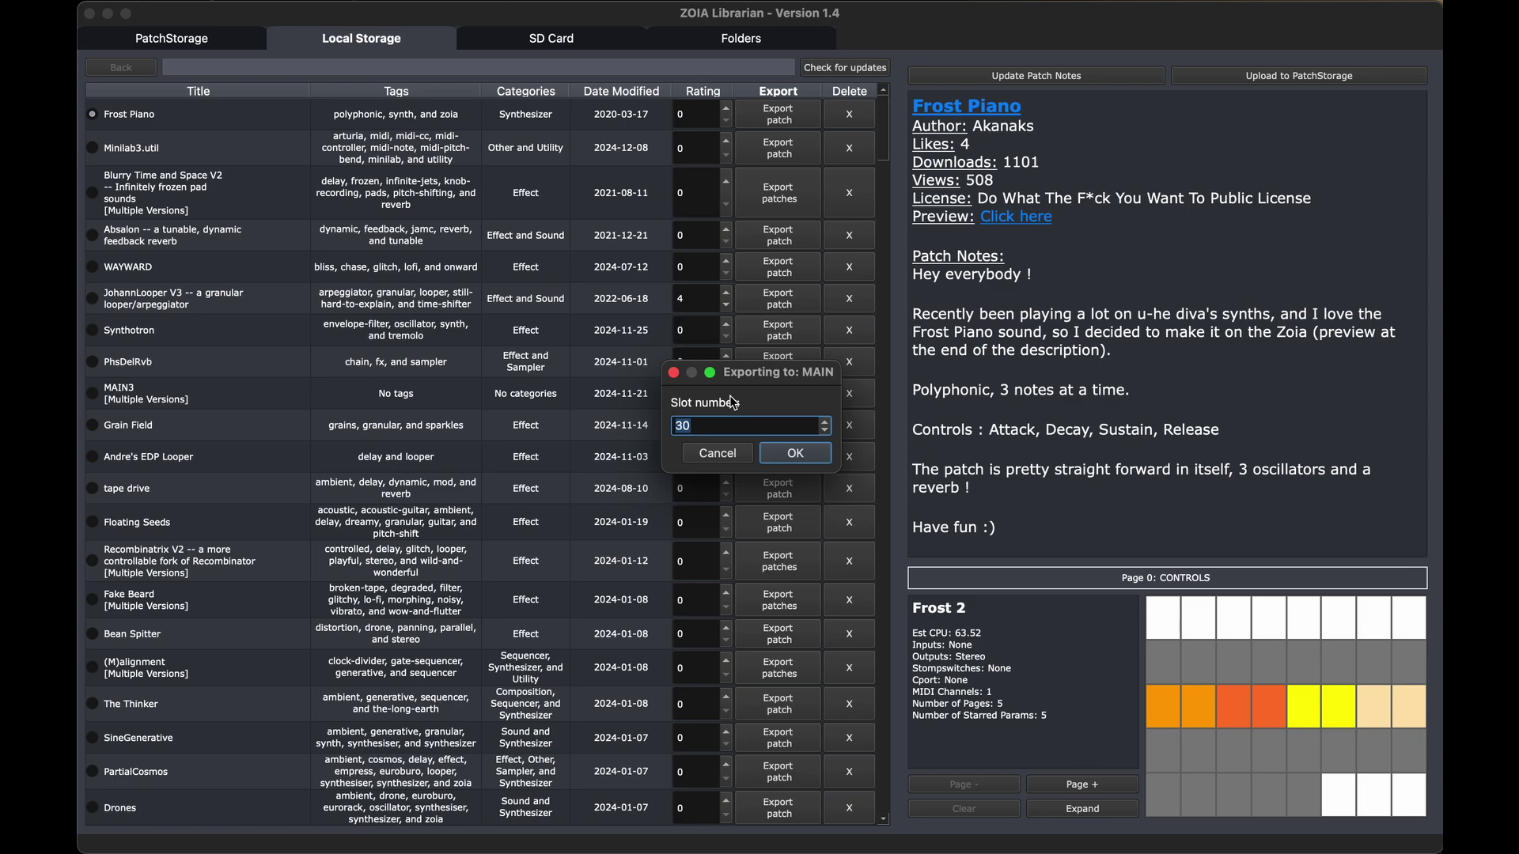
left_click(795, 453)
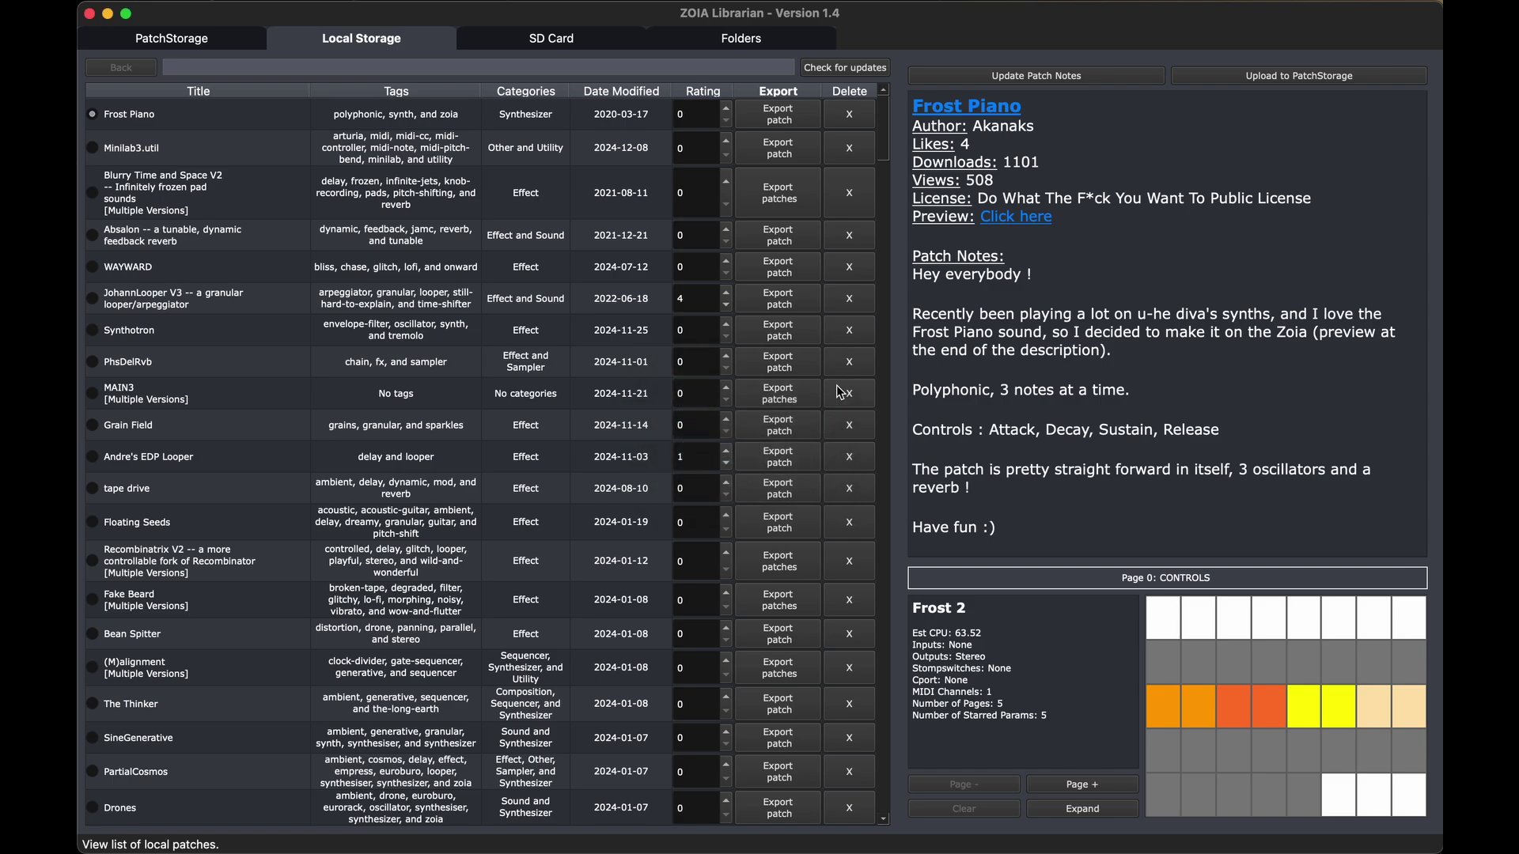
List the SD card's MAIN folder slots, starting with 000_zoia_Glamour_Years.bin
left_click(551, 38)
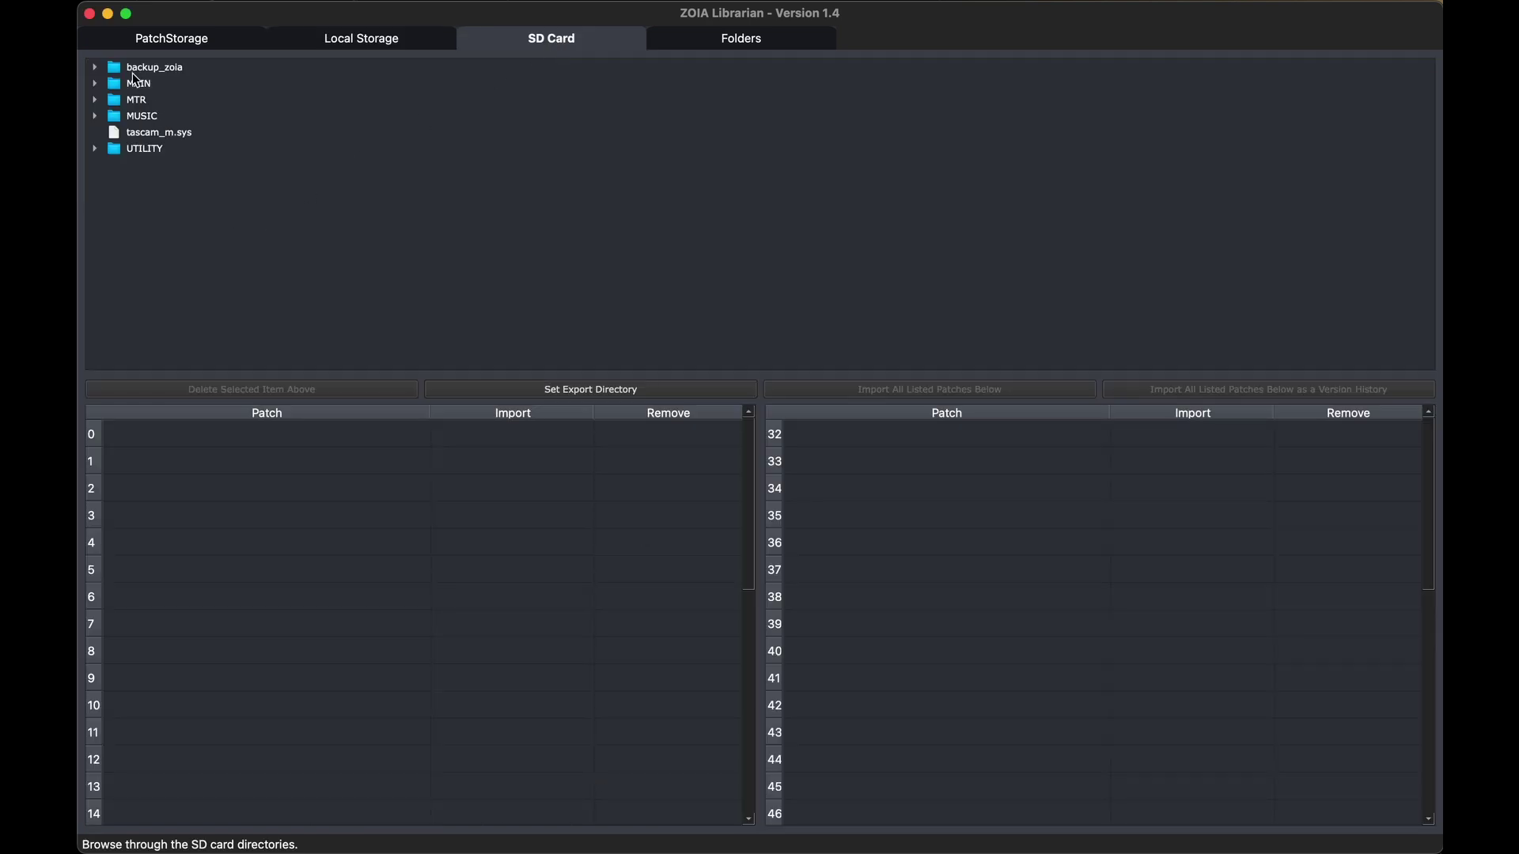
left_click(134, 83)
scroll(372, 591, "down", 6)
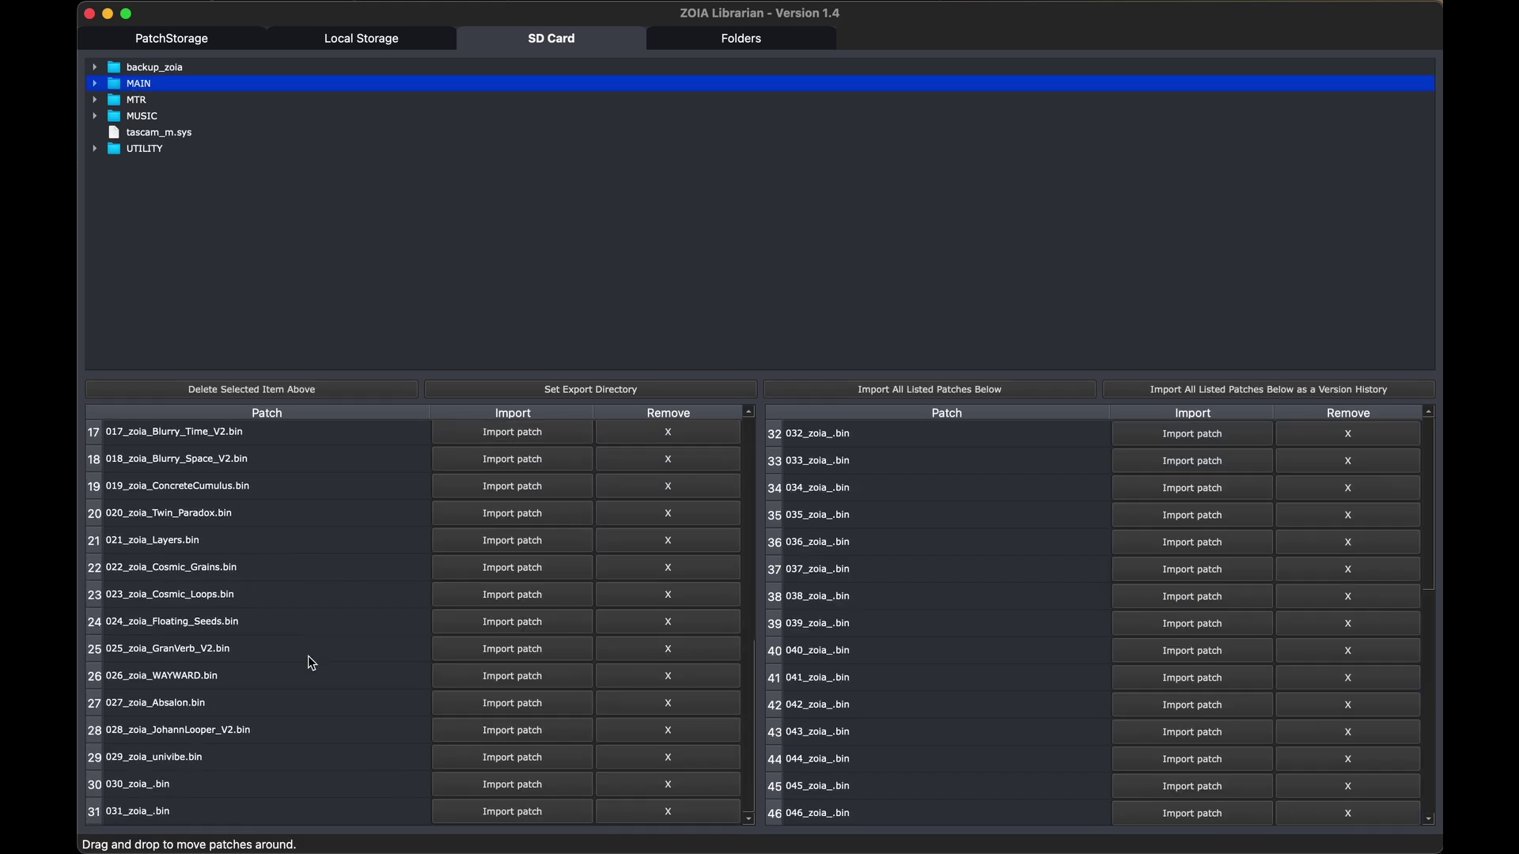
scroll(311, 661, "up", 6)
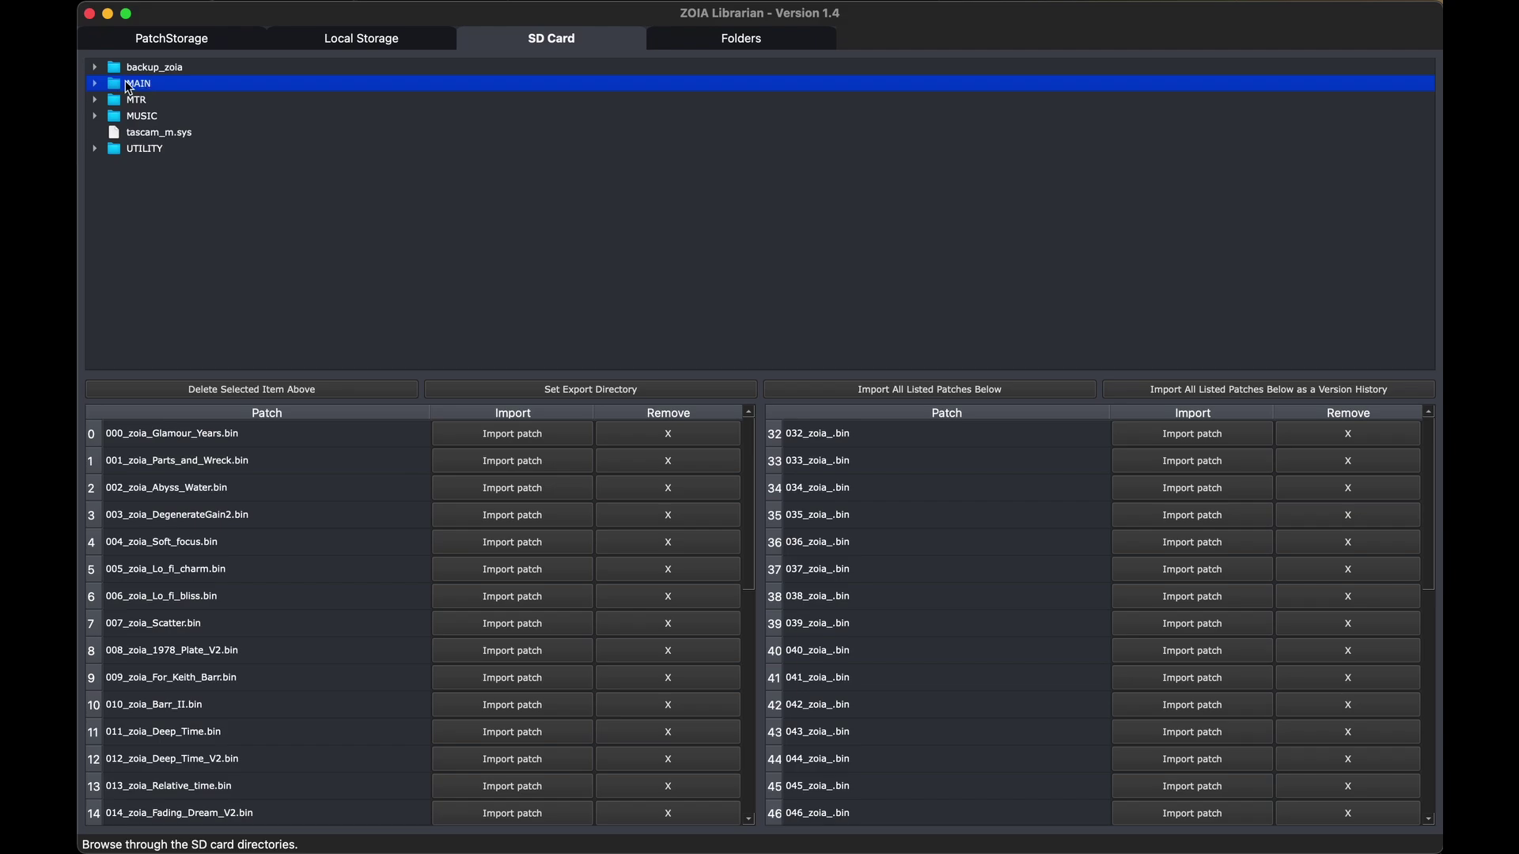
Return to Local Storage and scroll through the locally stored patches
left_click(311, 37)
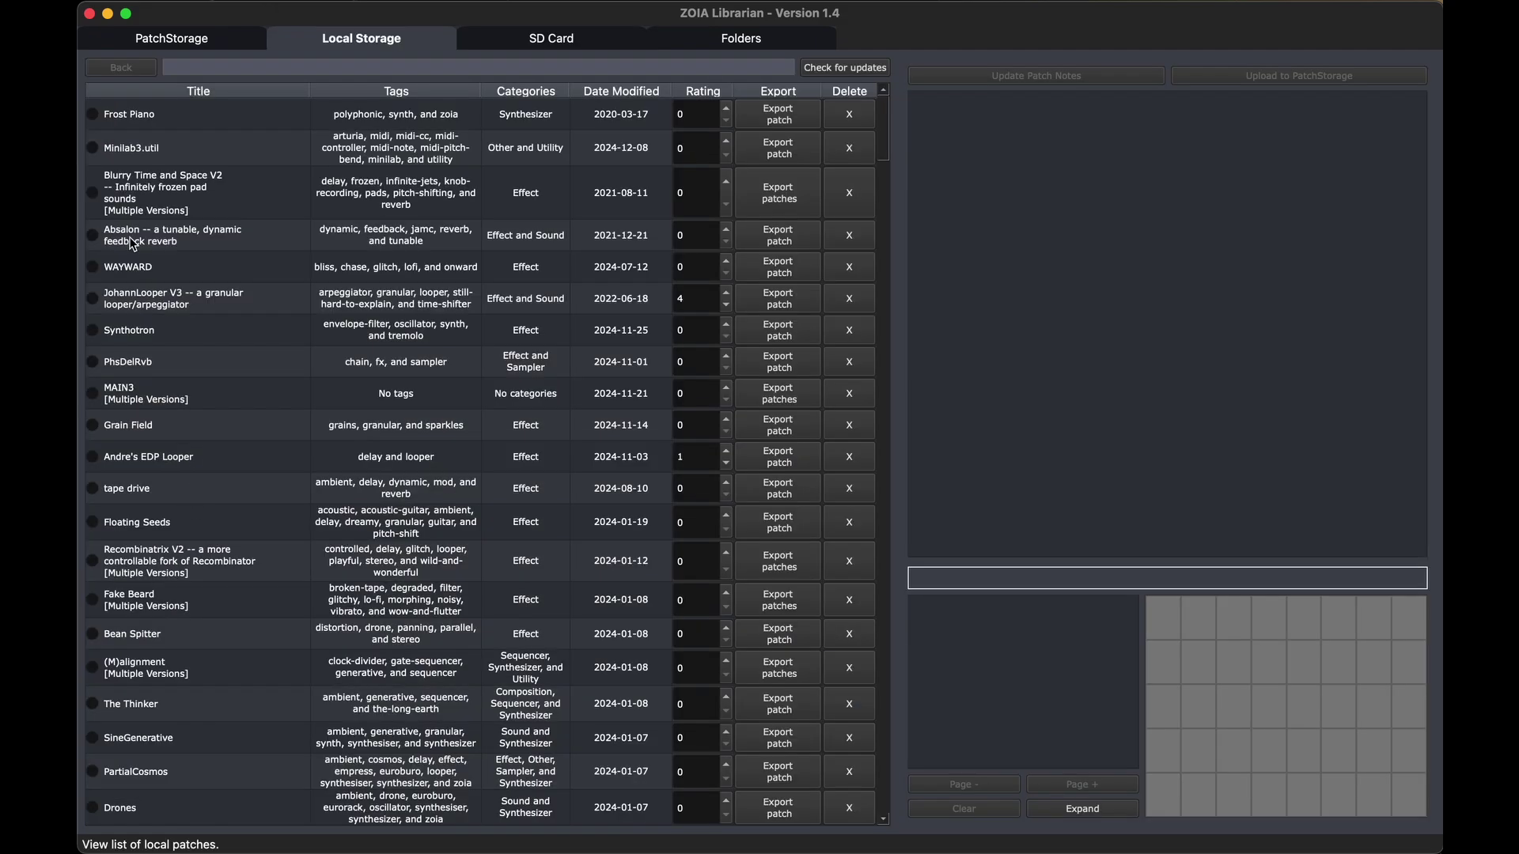
scroll(122, 229, "down", 15)
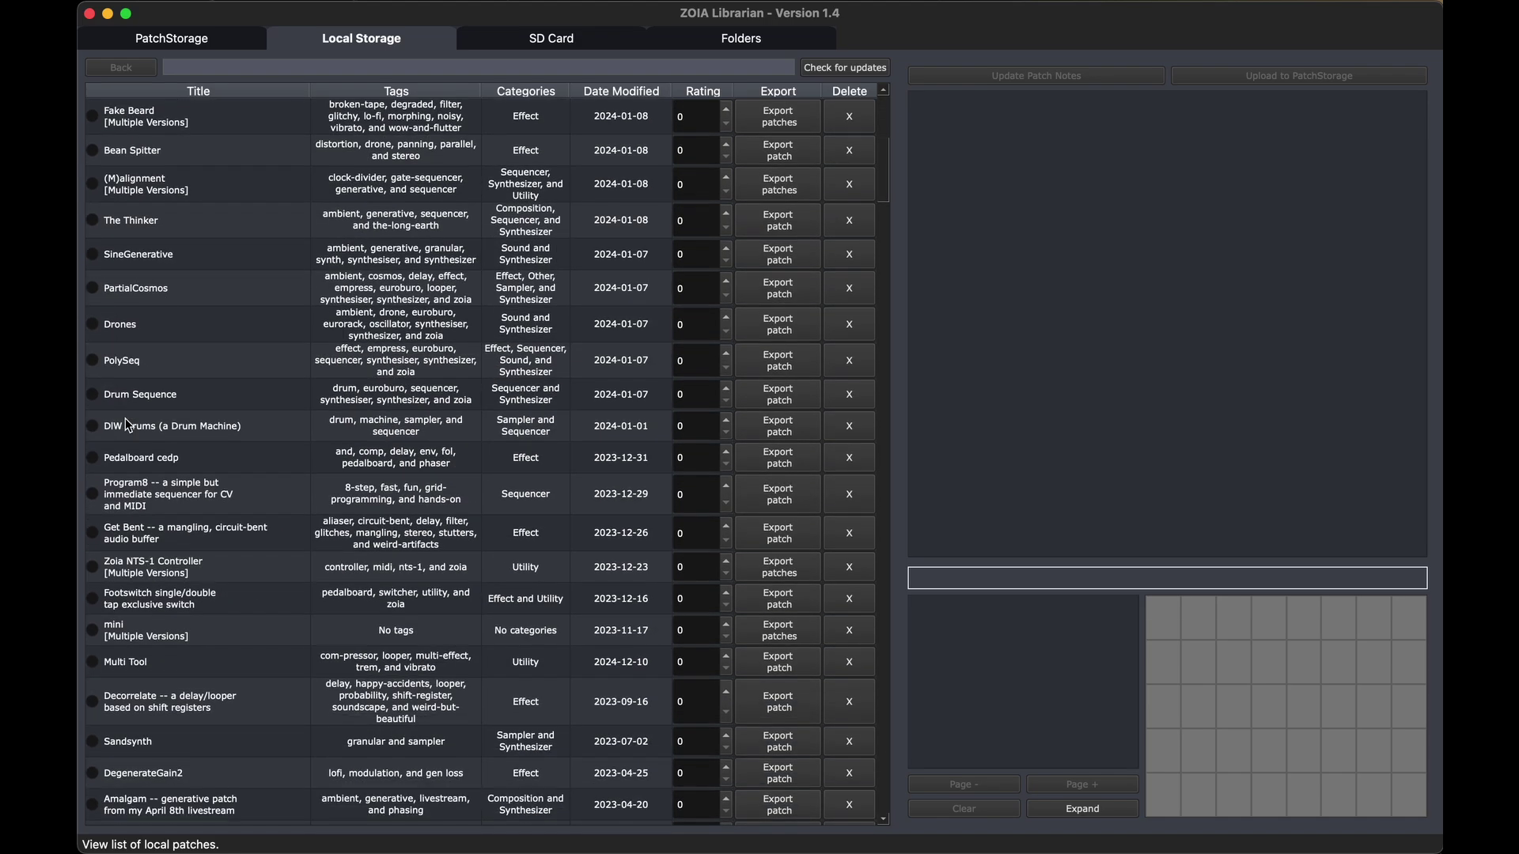
scroll(129, 425, "down", 12)
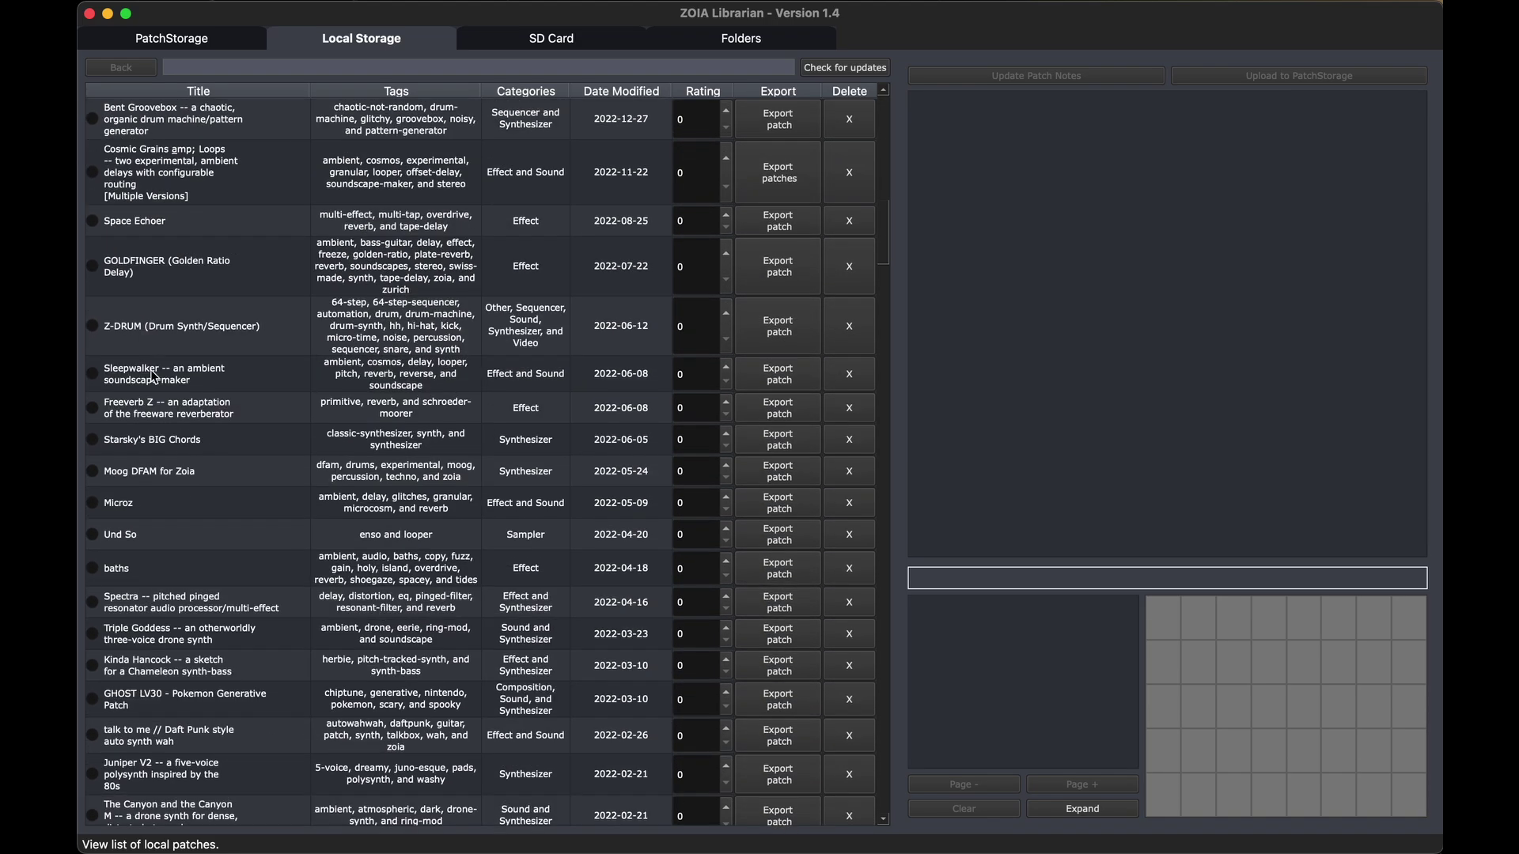
scroll(150, 380, "up", 20)
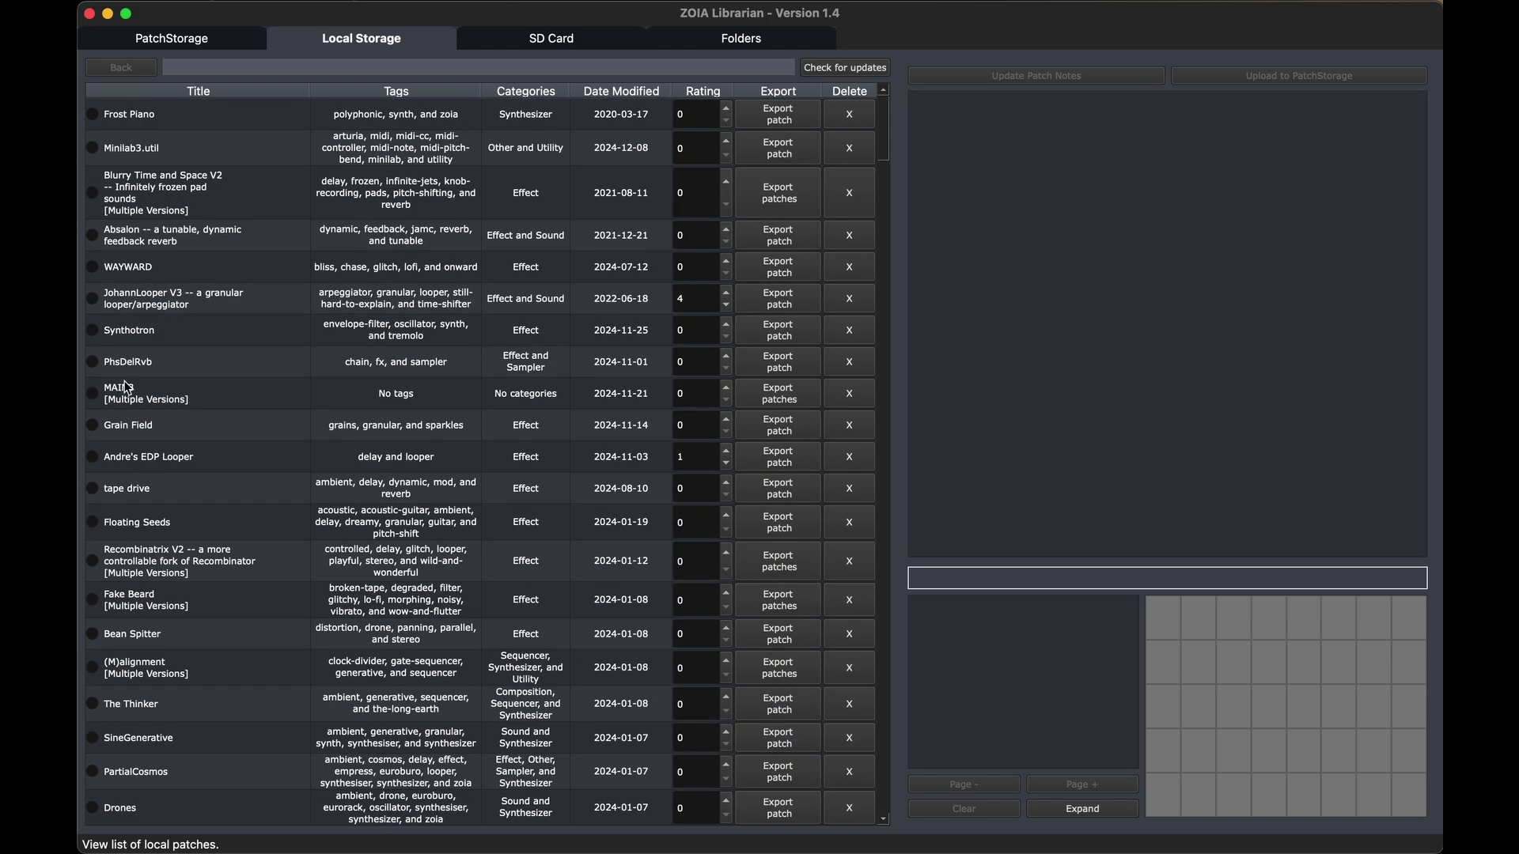
Open the MAIN [Multiple Versions] row to list Glamour Years and its other versions
left_click(128, 387)
scroll(195, 292, "down", 3)
scroll(194, 292, "up", 3)
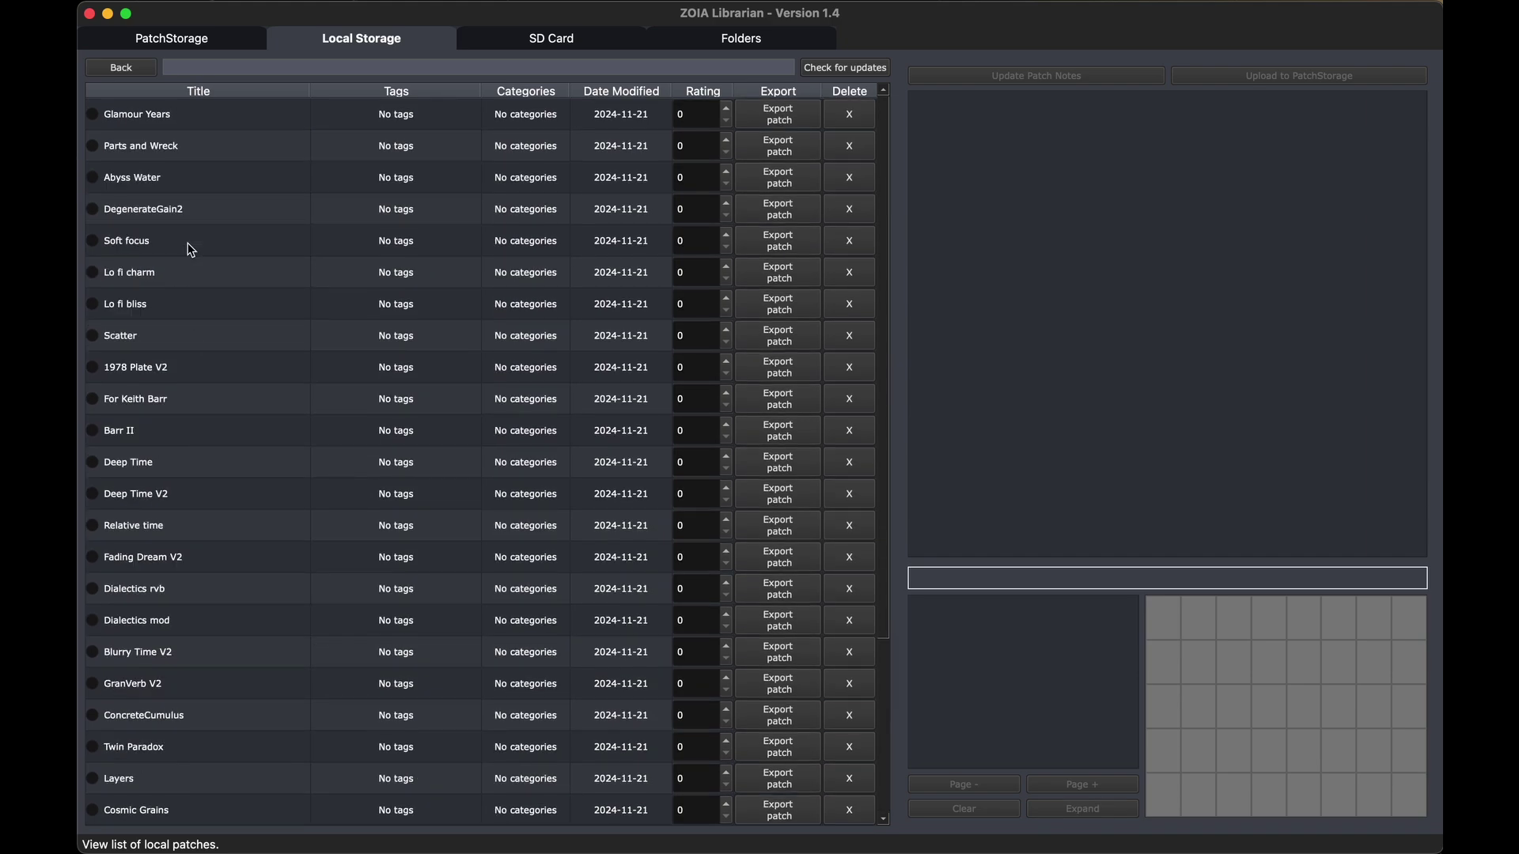
scroll(234, 126, "down", 3)
scroll(236, 411, "up", 3)
scroll(137, 373, "down", 3)
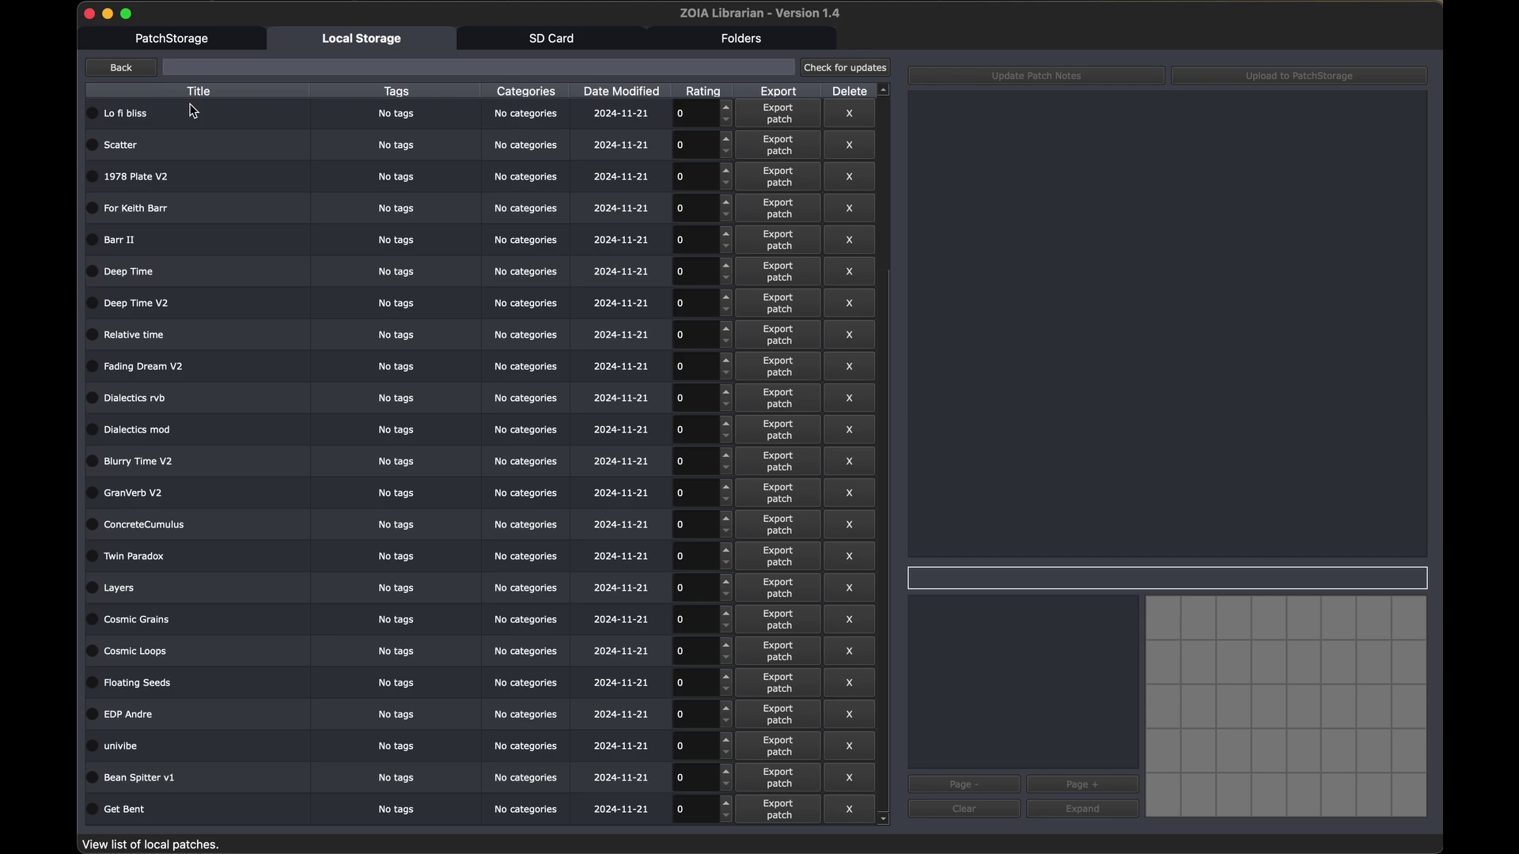
Search the PatchStorage list for 'sample' patches
left_click(195, 46)
left_click(214, 67)
type("sam")
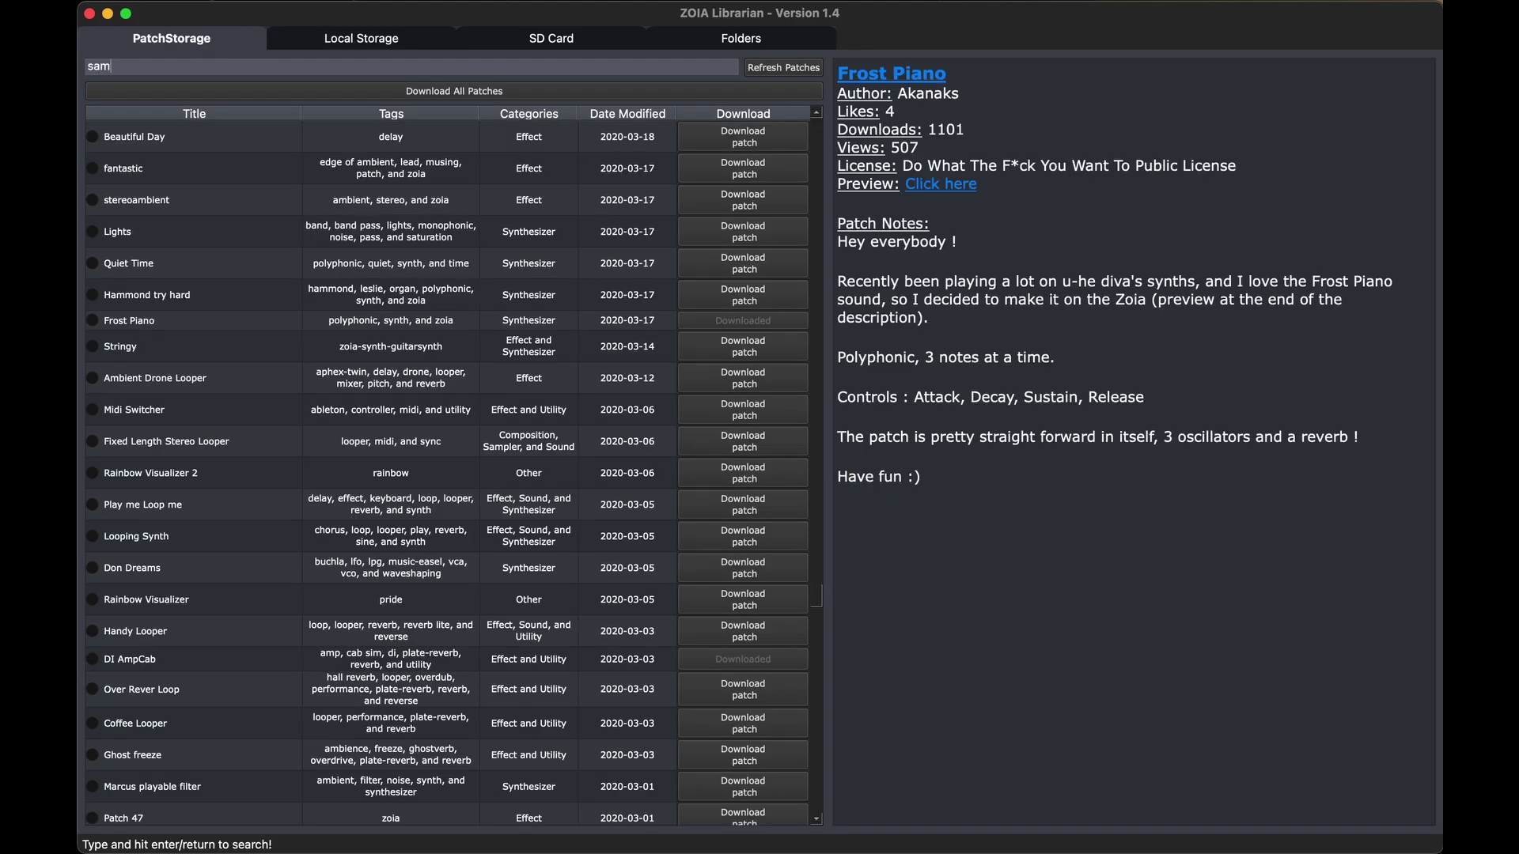
type("ple")
key("Return")
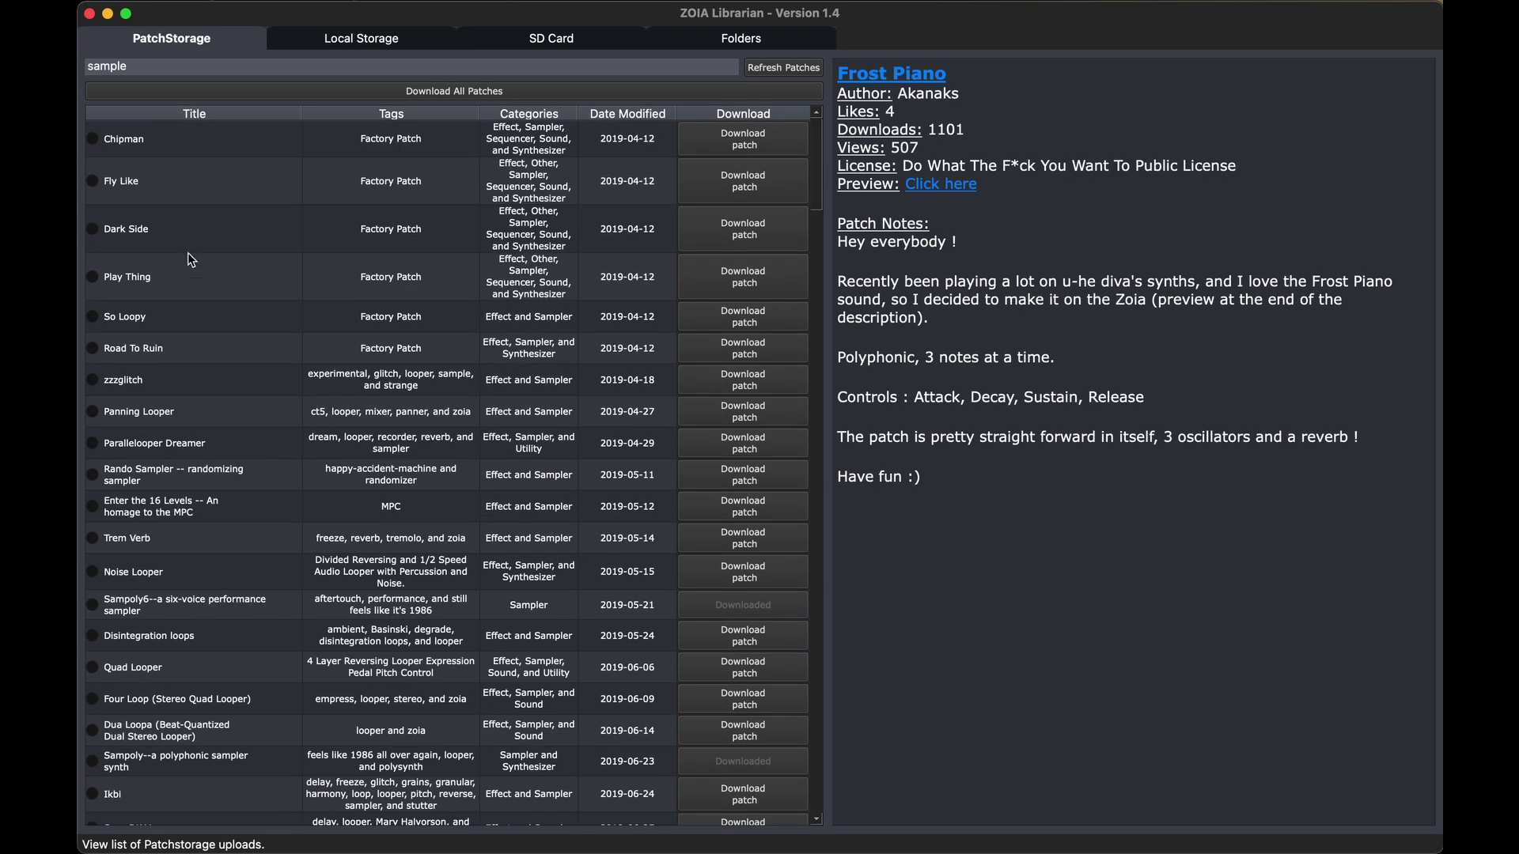
Clear the 'sample' search term to restore the full newest-first list
double_click(213, 71)
key("BackSpace")
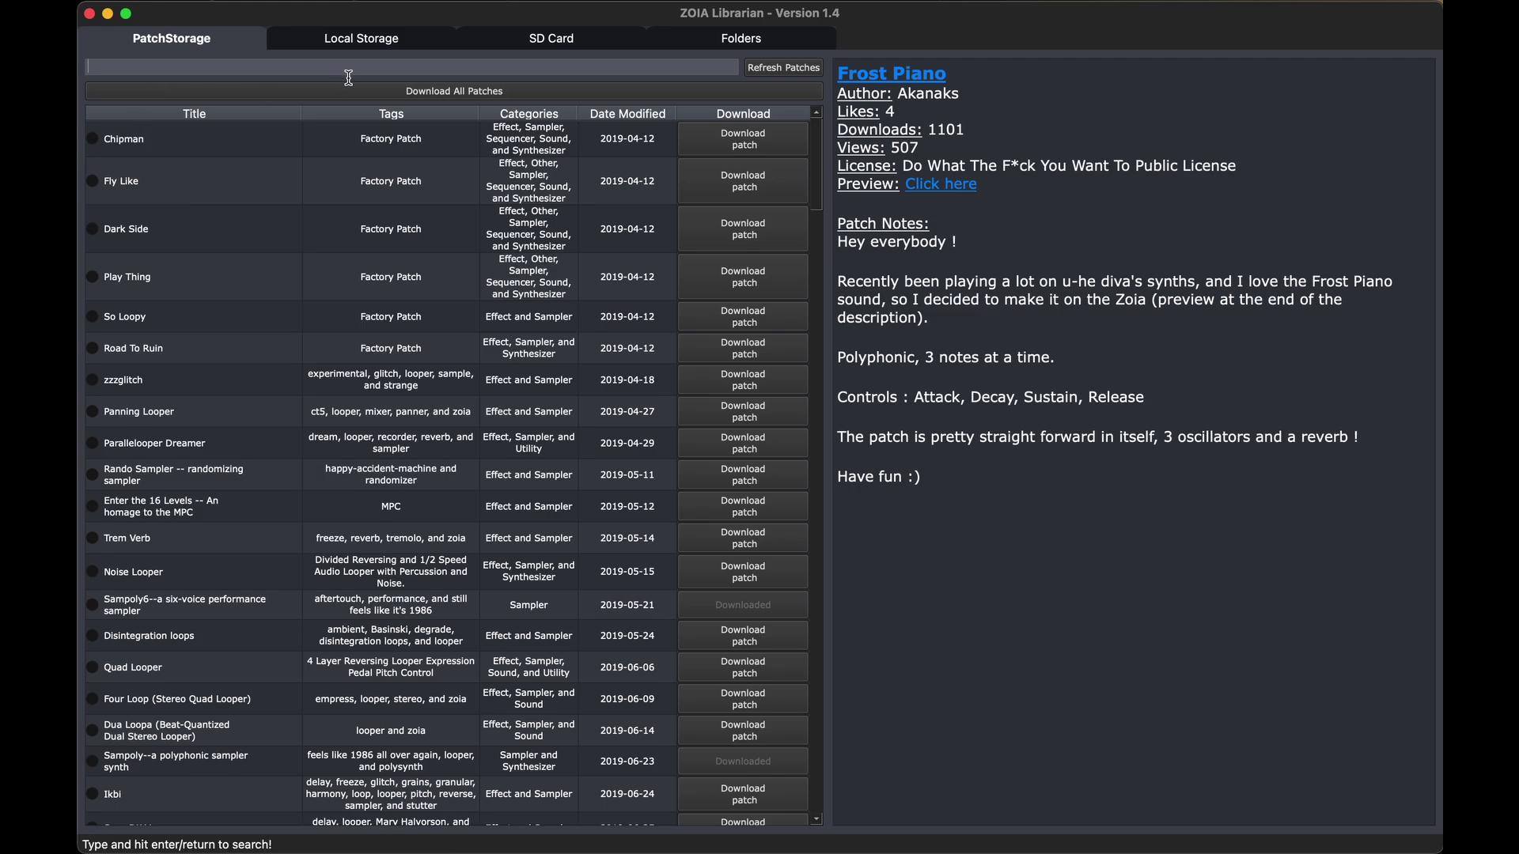
key("Return")
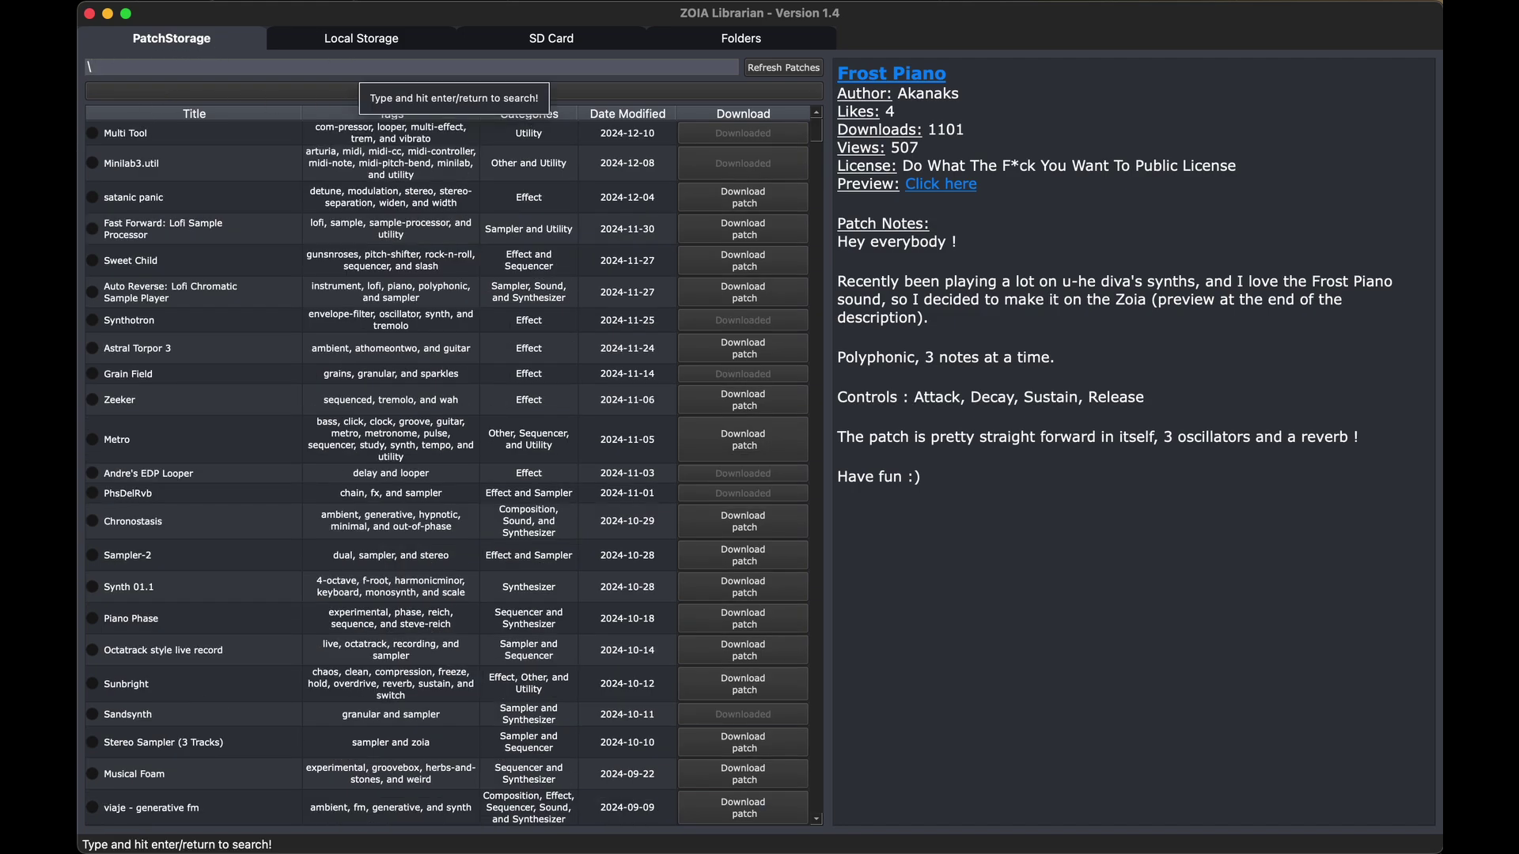